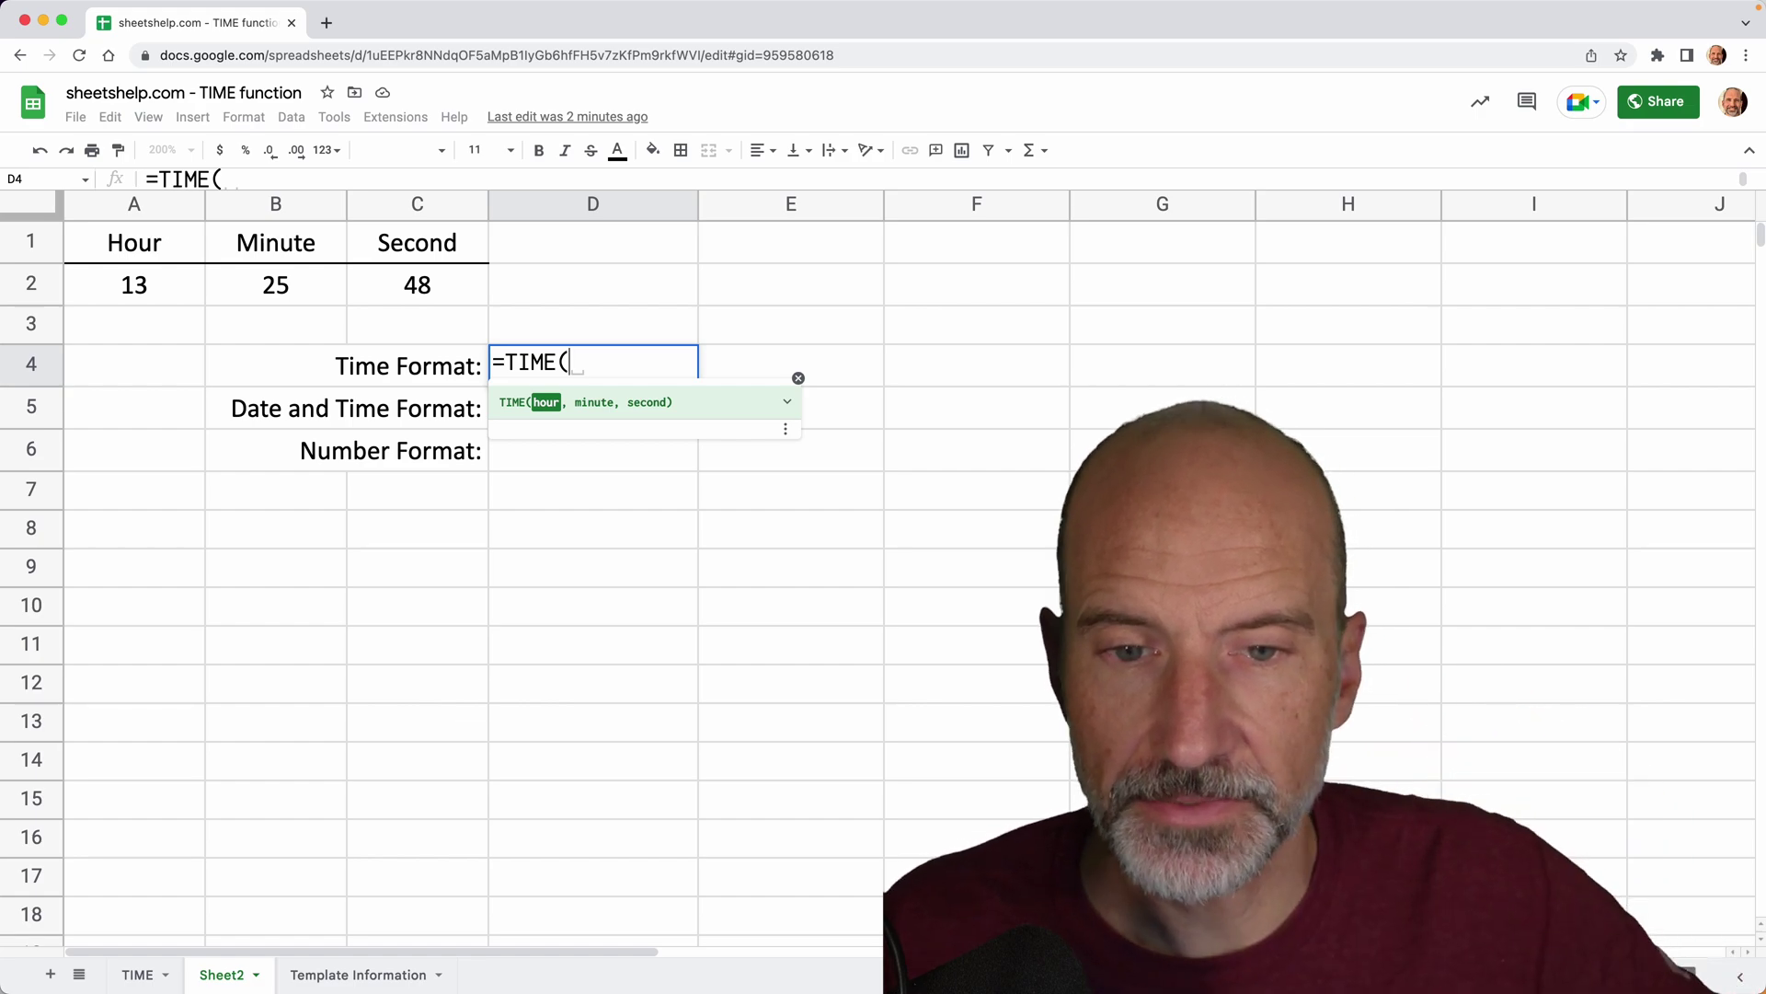
Step: Fill D4's TIME formula with A2, B2 and C2 as the hour, minute and second arguments
left_click(155, 291)
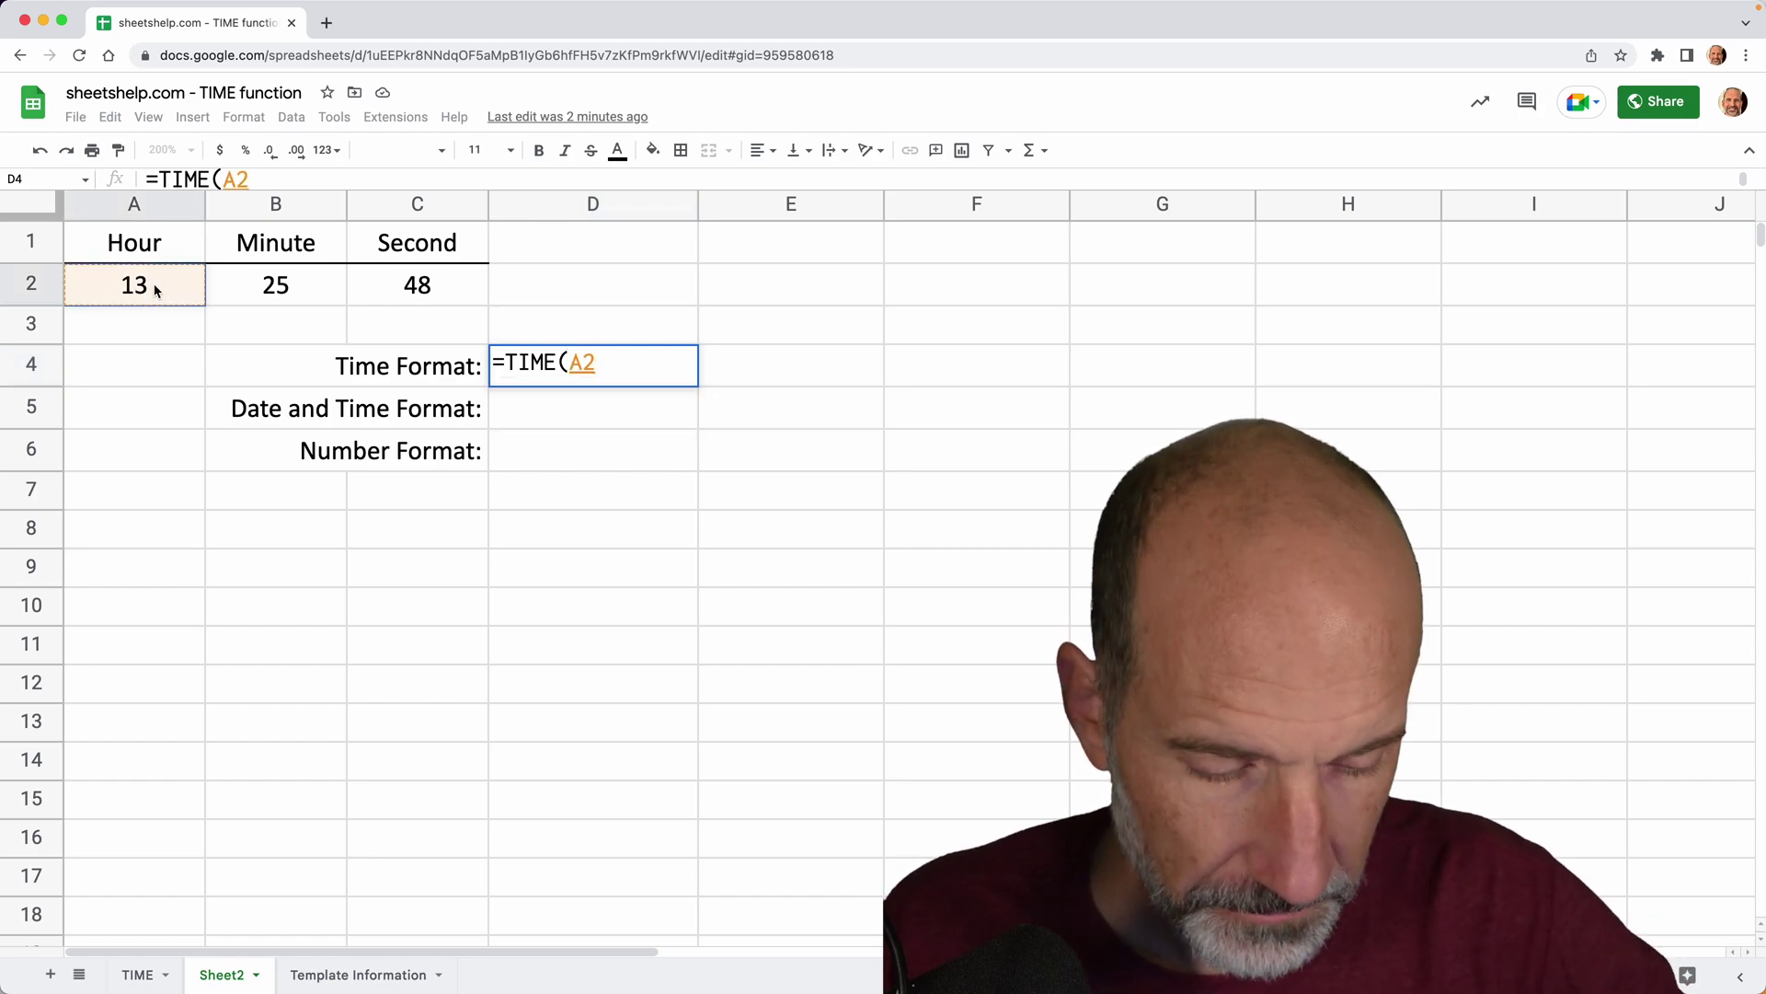
type(",")
left_click(253, 282)
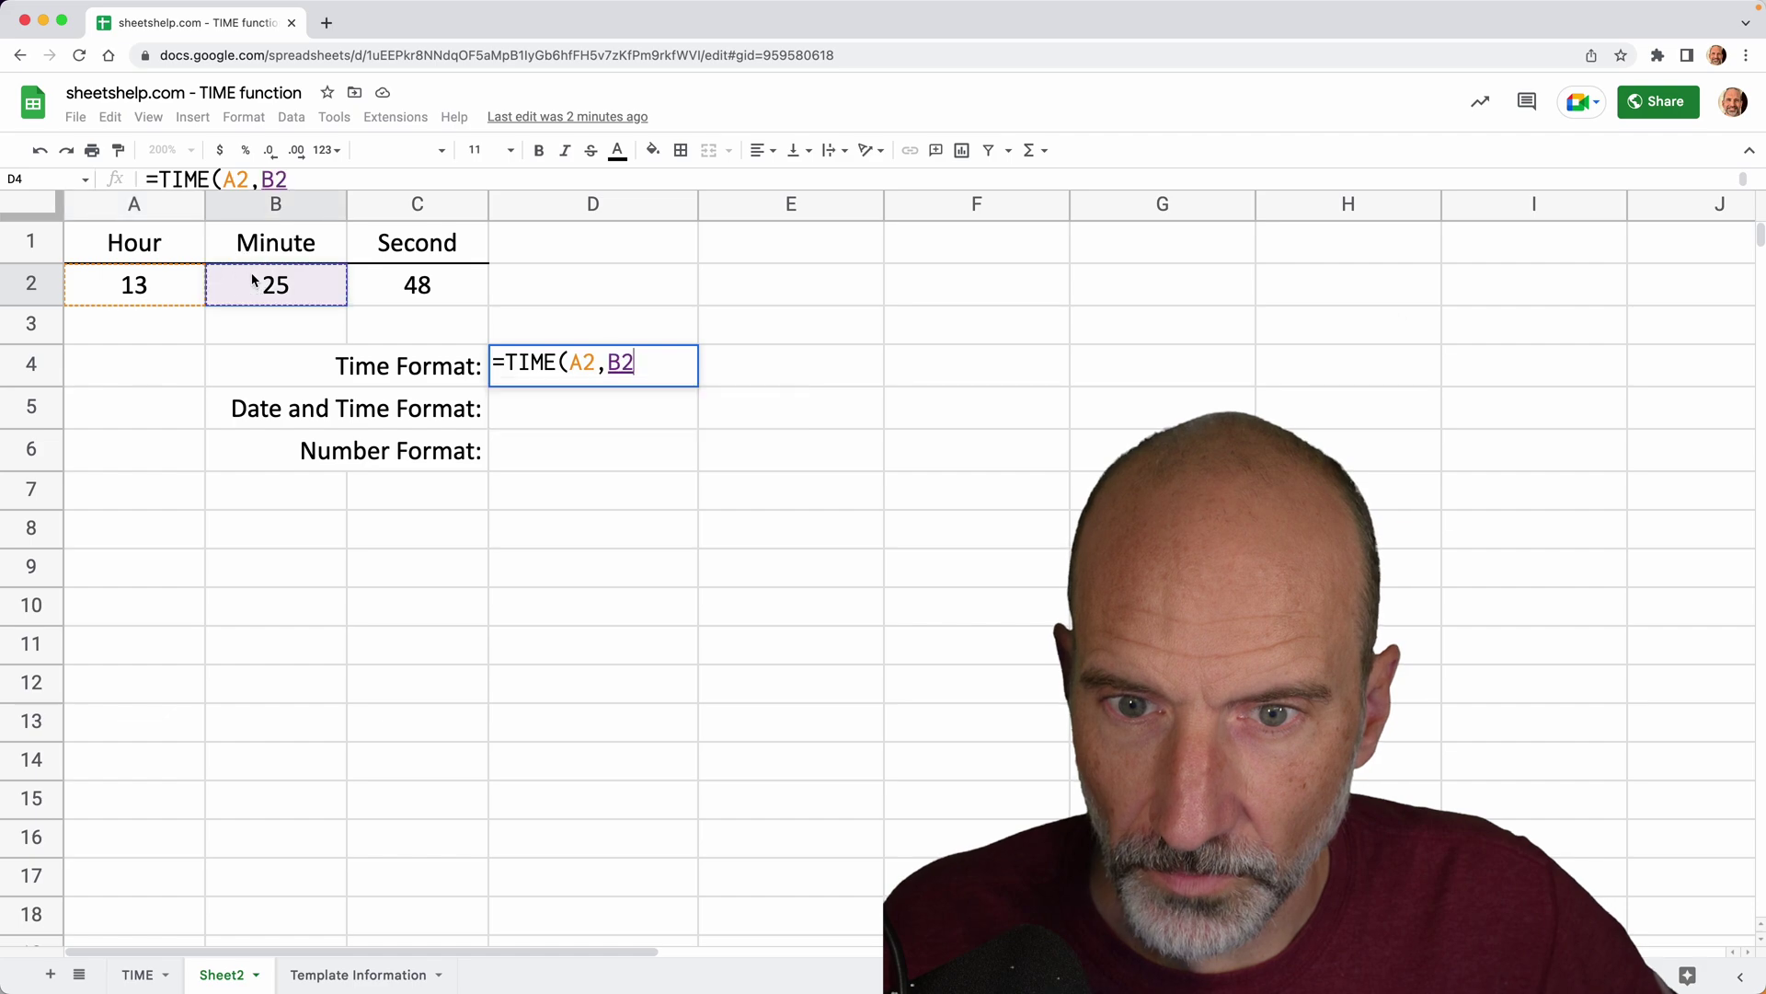
type(",")
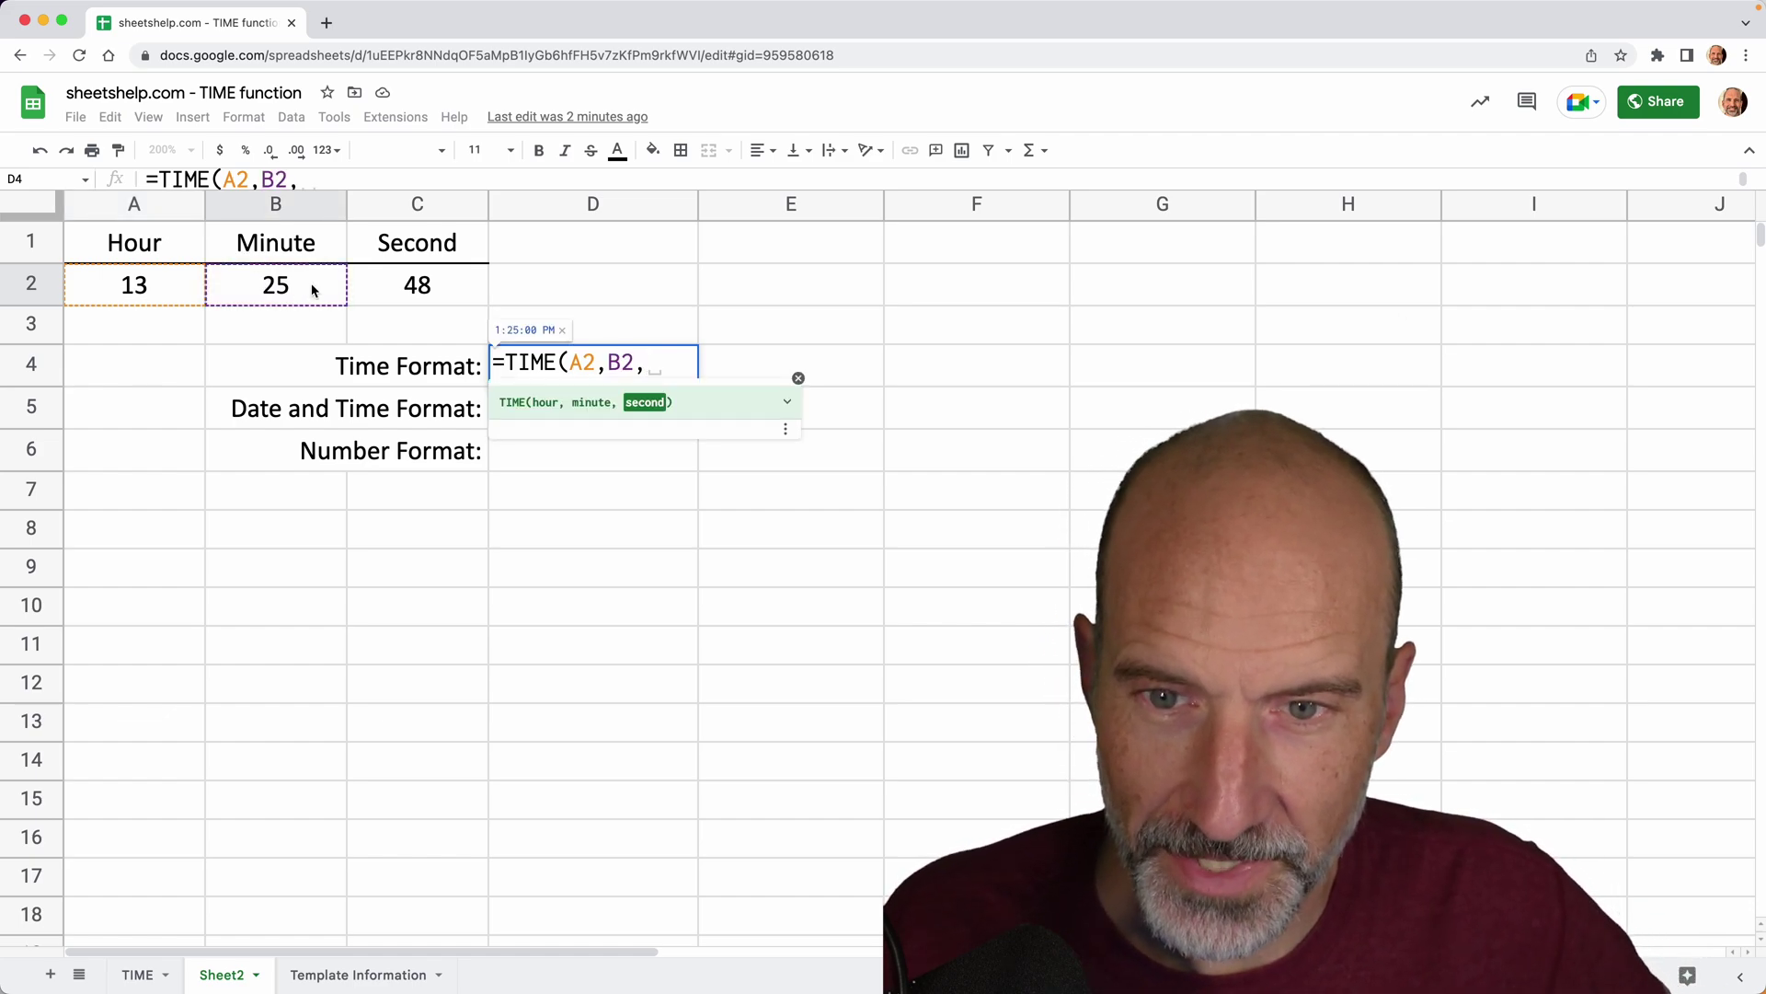
left_click(375, 291)
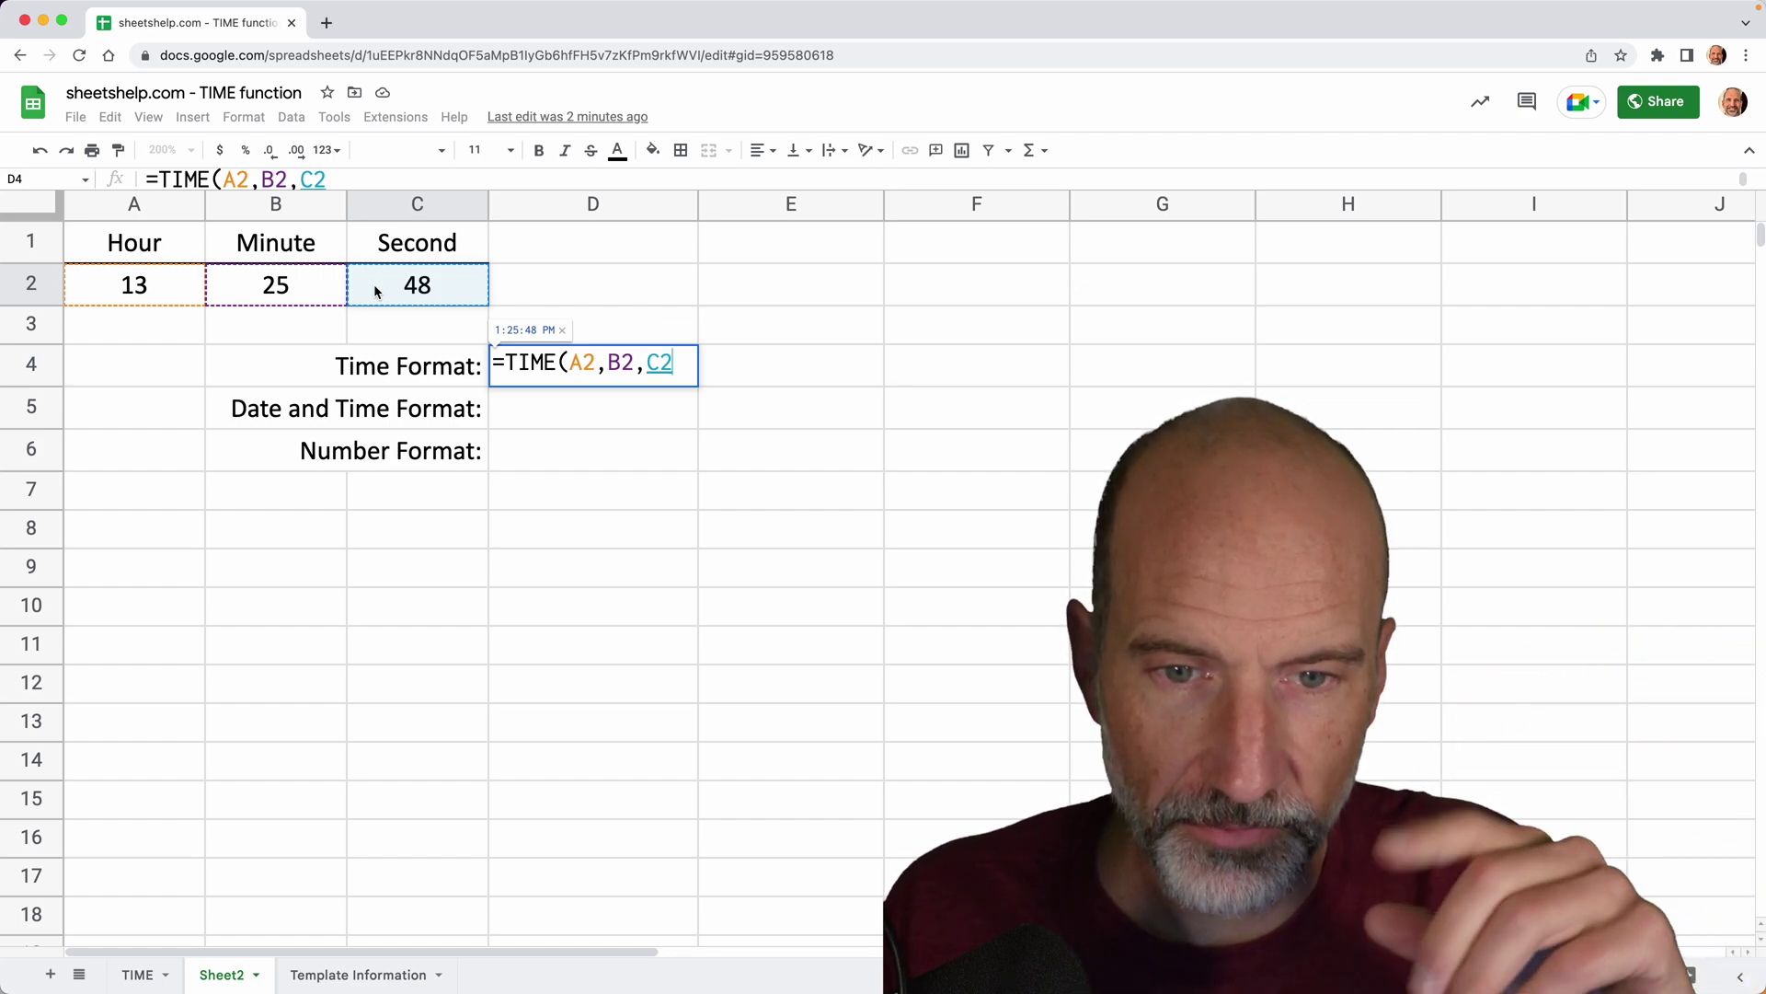
Step: Enter =TIME(A2,B2,C2) in D4 and copy its formula text
type(")")
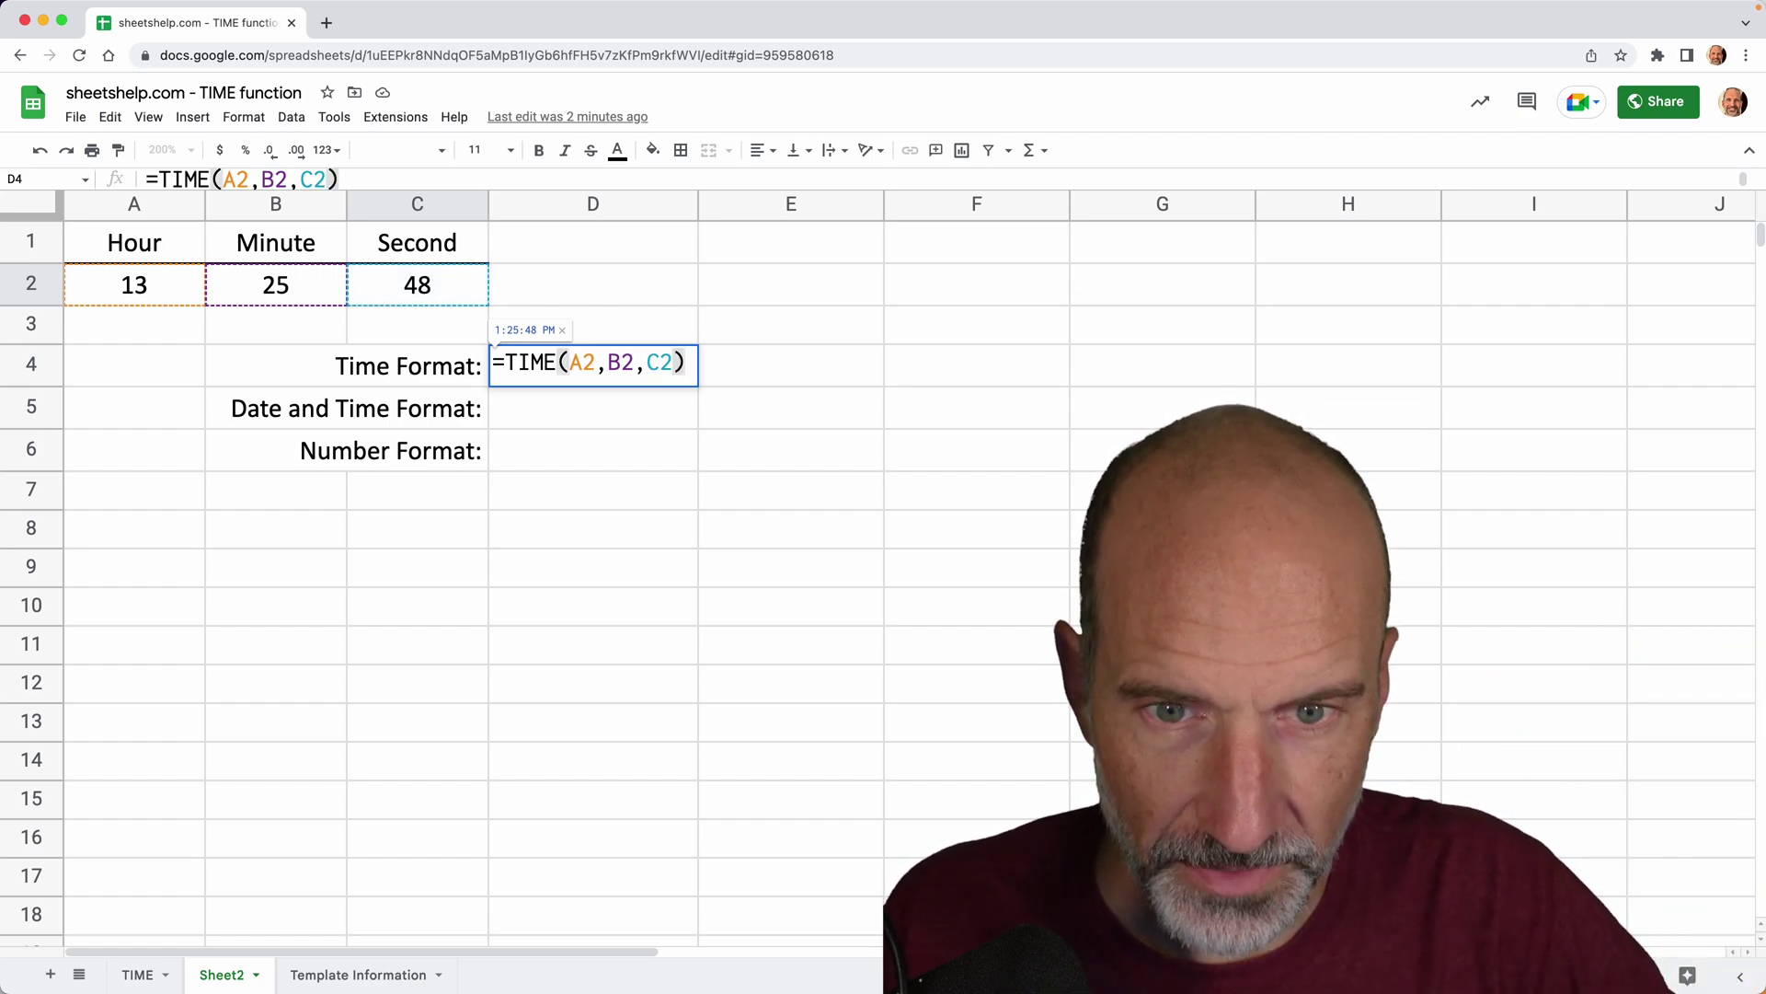
key("Return")
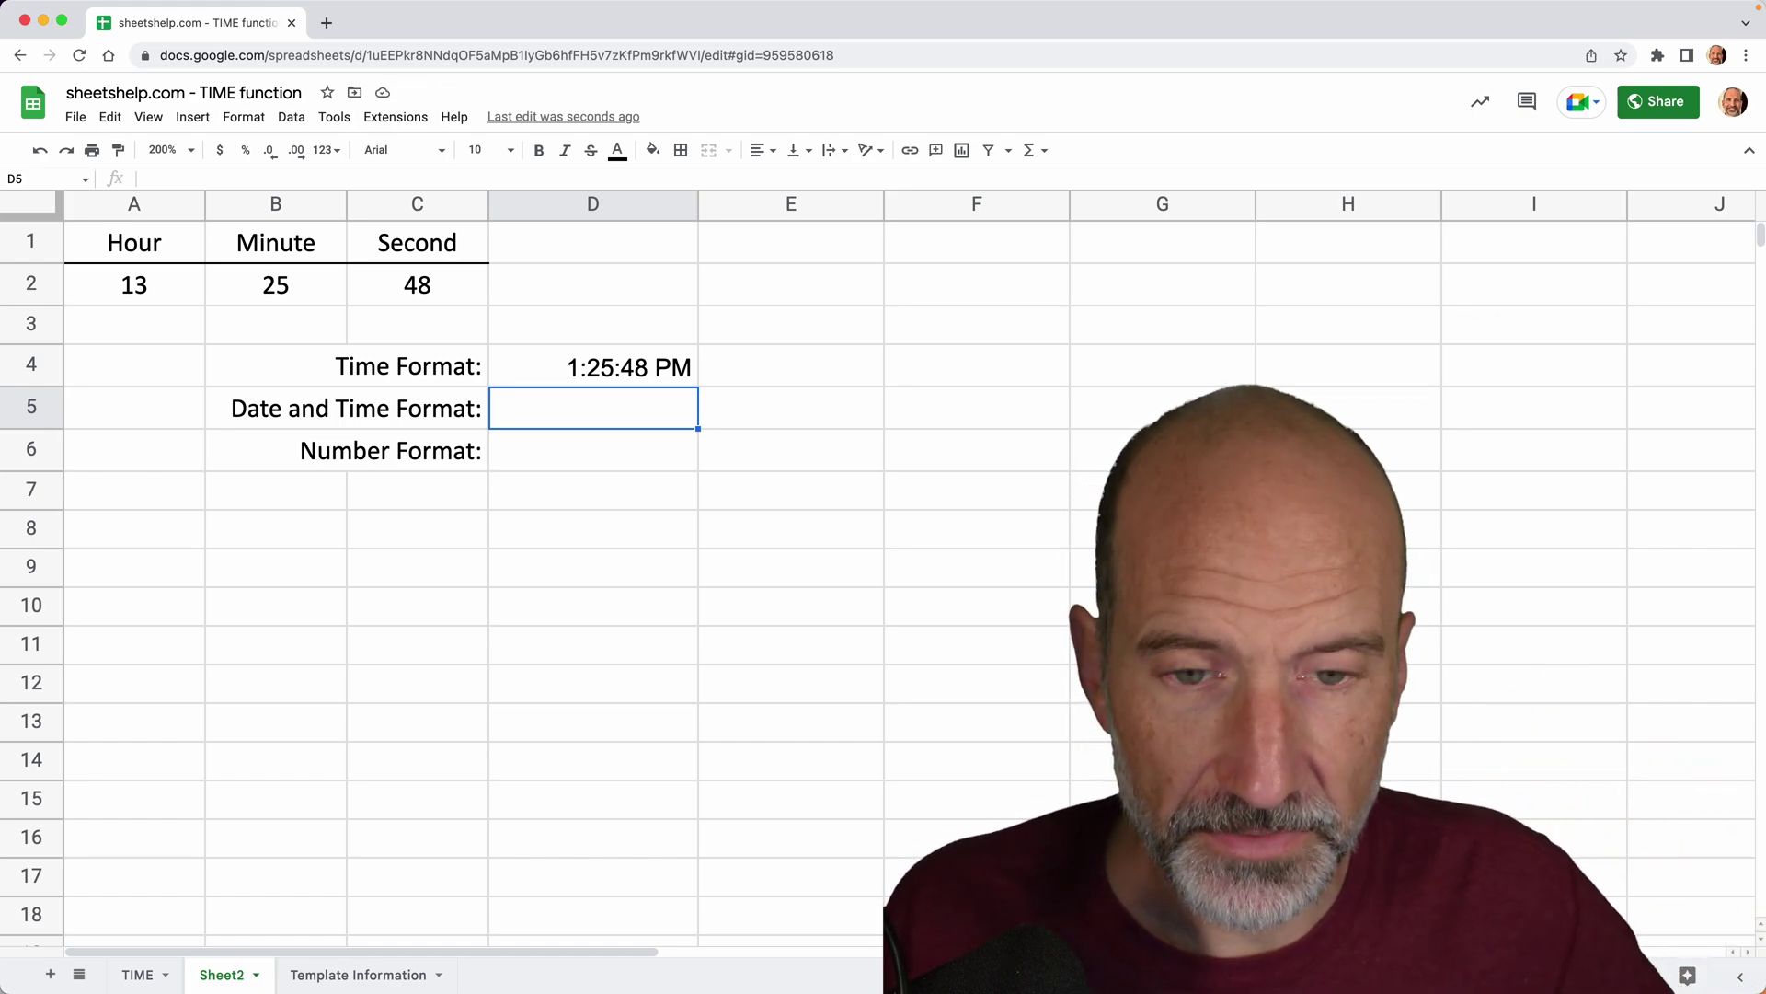
left_click(546, 362)
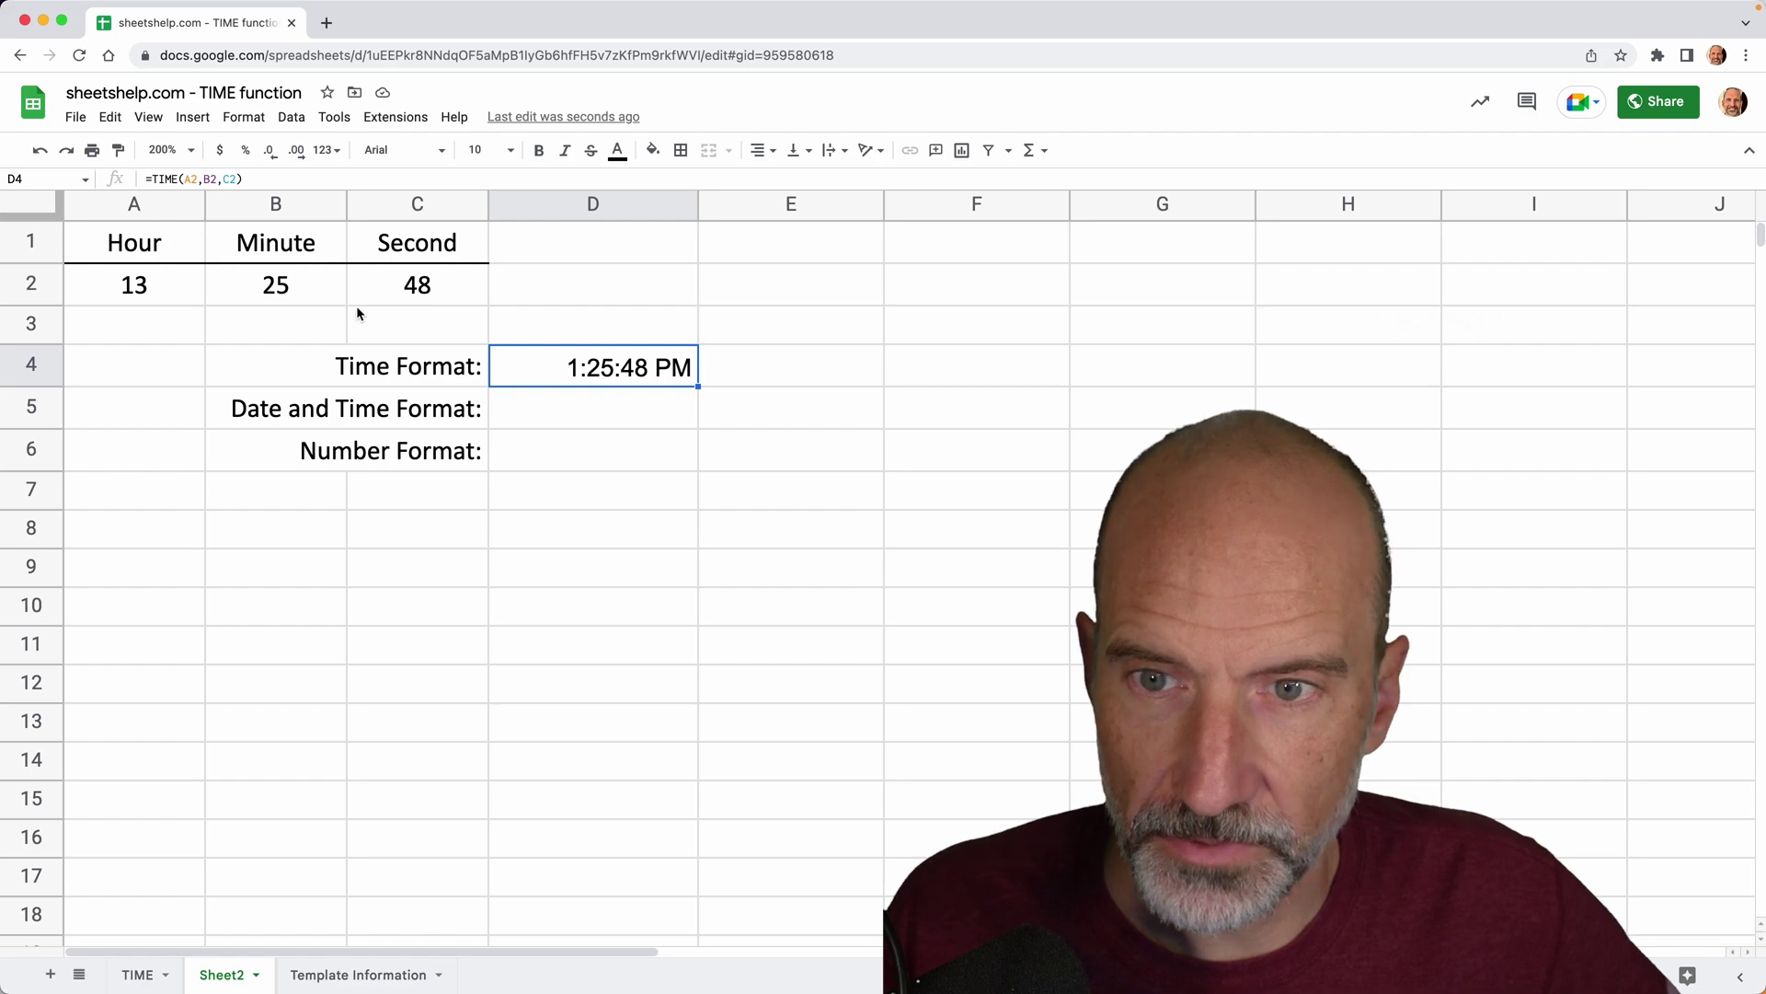
left_click_drag(251, 178, 147, 178)
key("super+c")
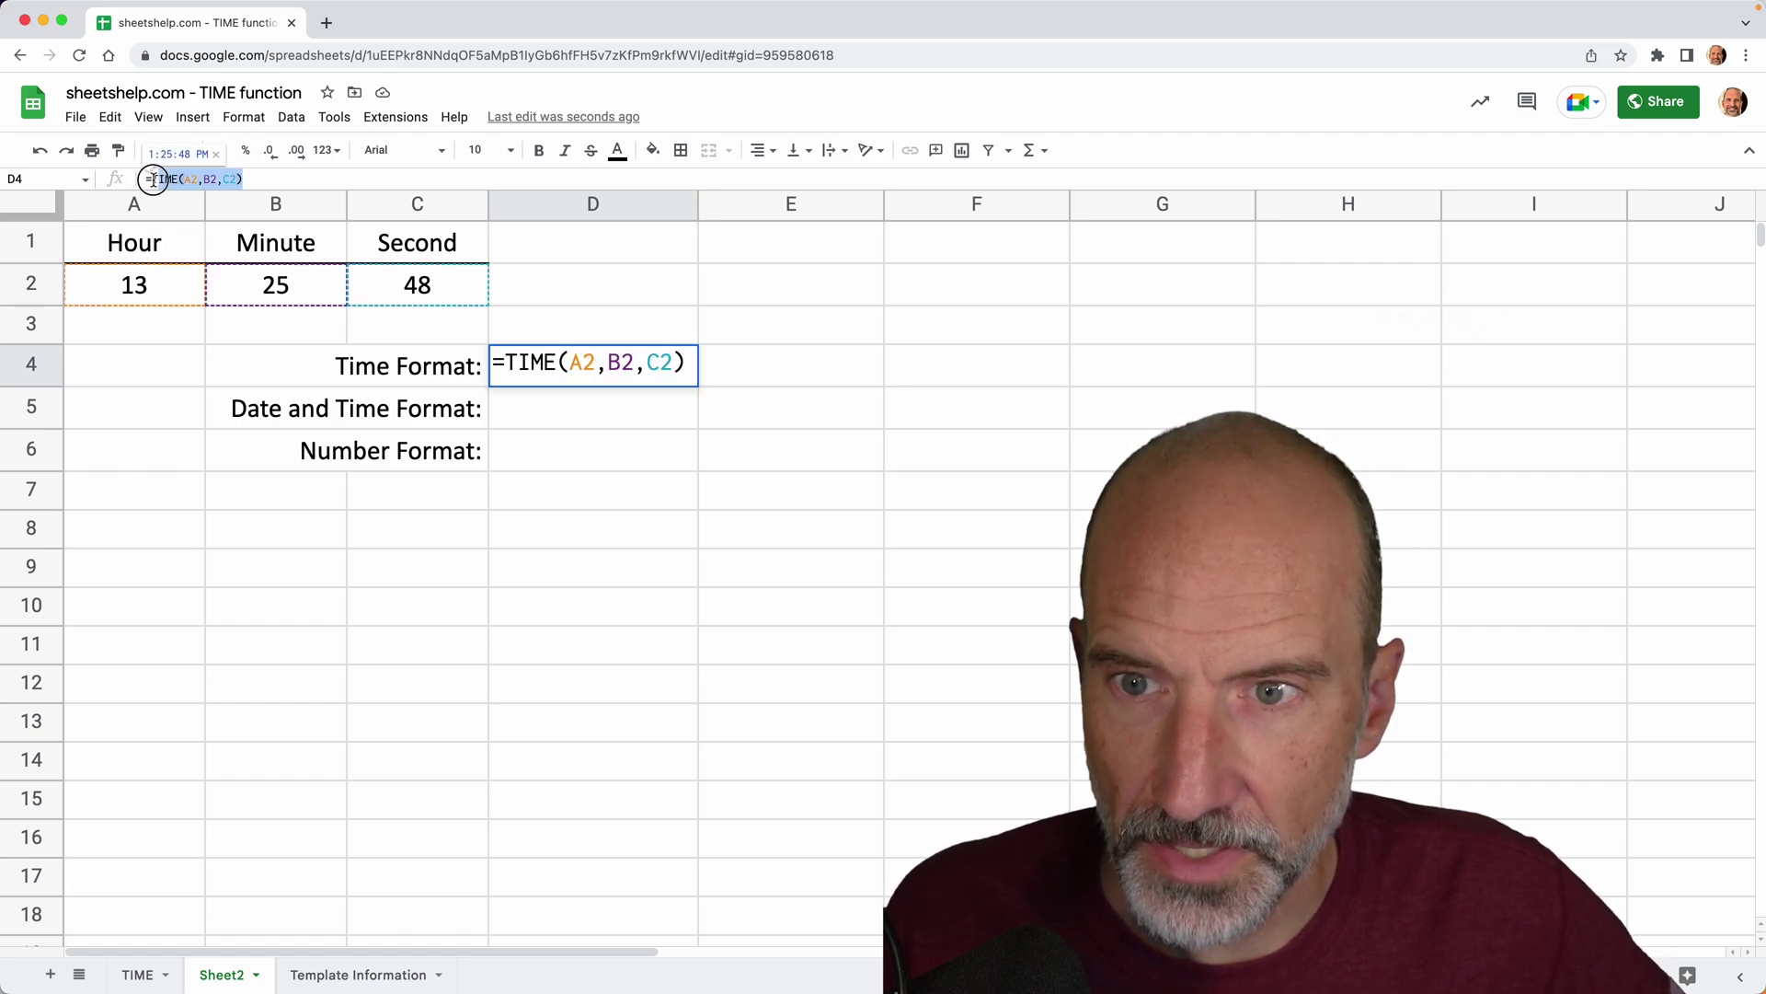
key("Escape")
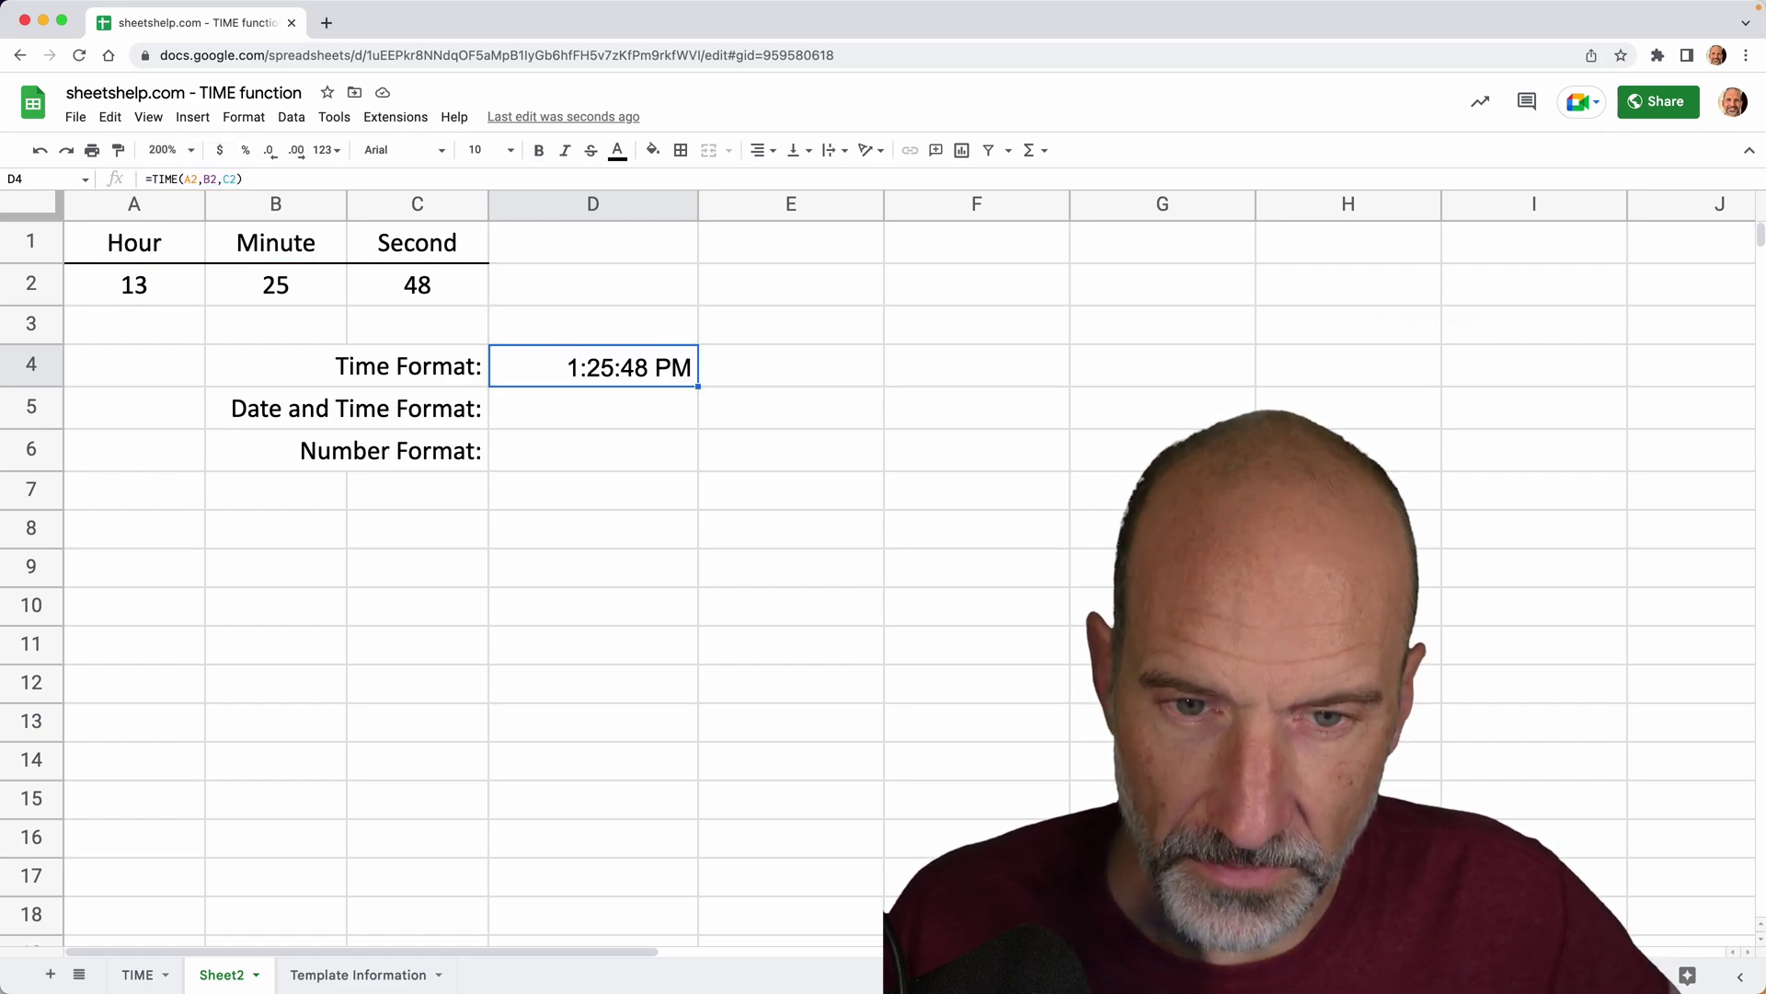
Step: Paste the TIME formula into D5 and D6
left_click(534, 406)
key("super+v")
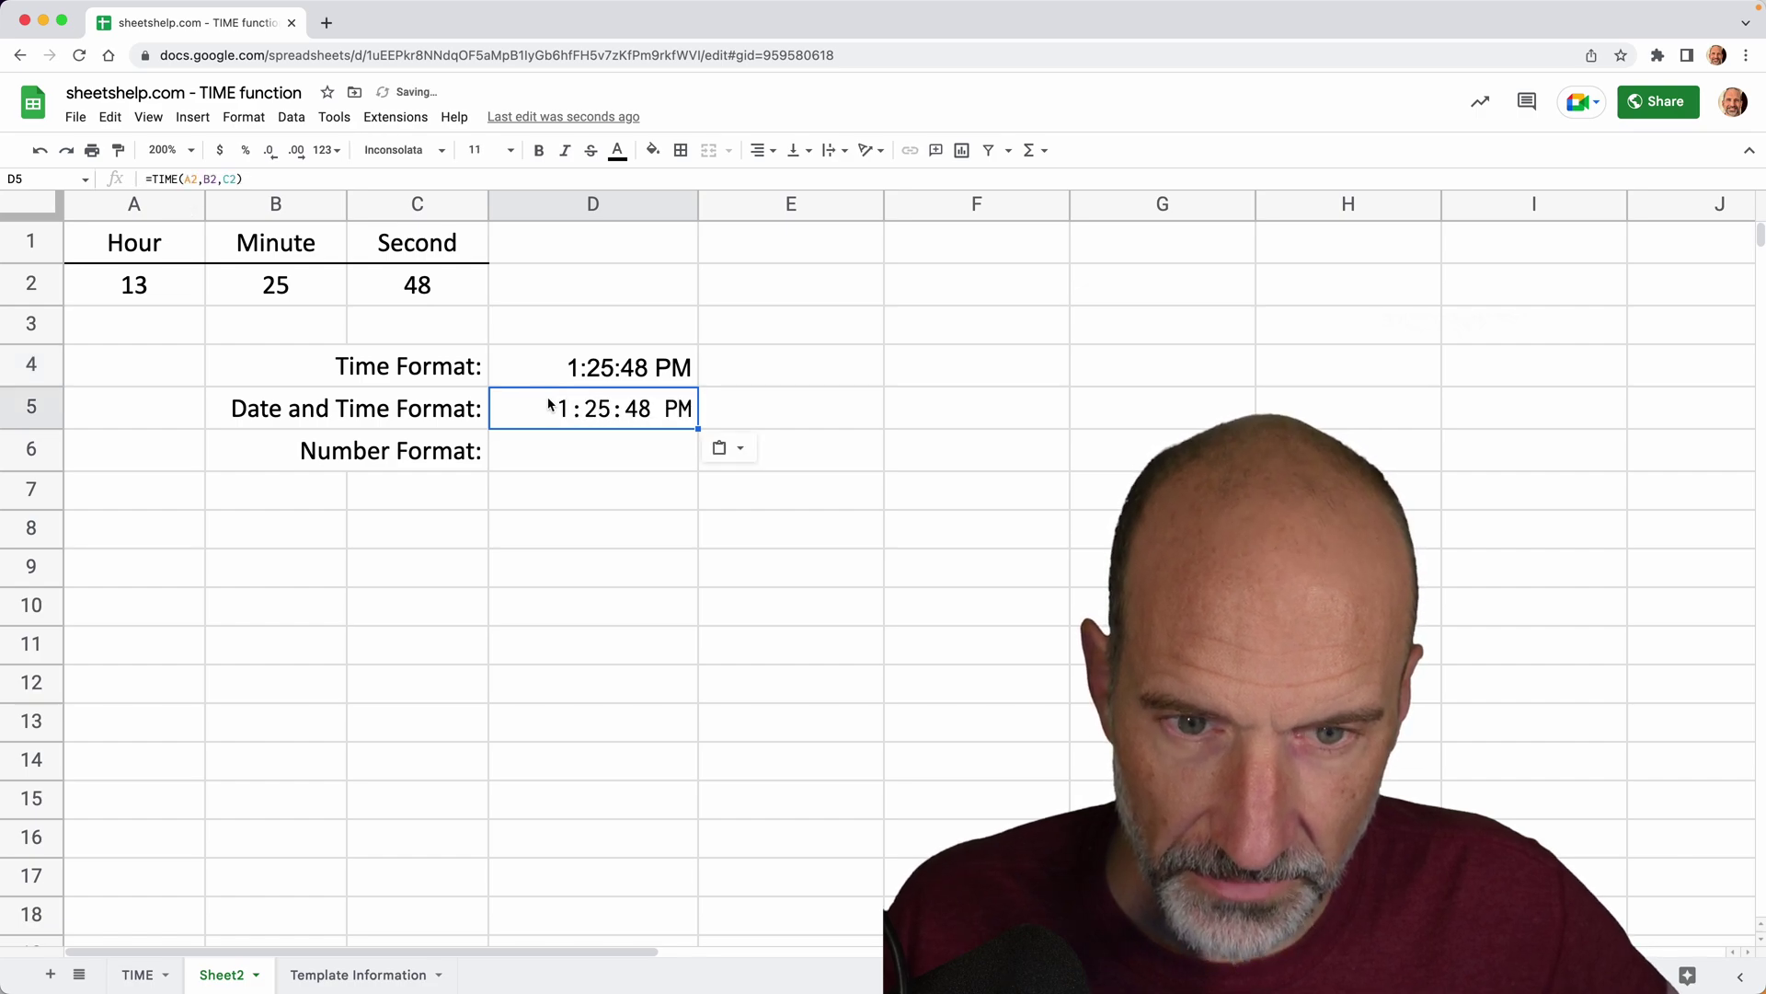
left_click(574, 442)
key("super+v")
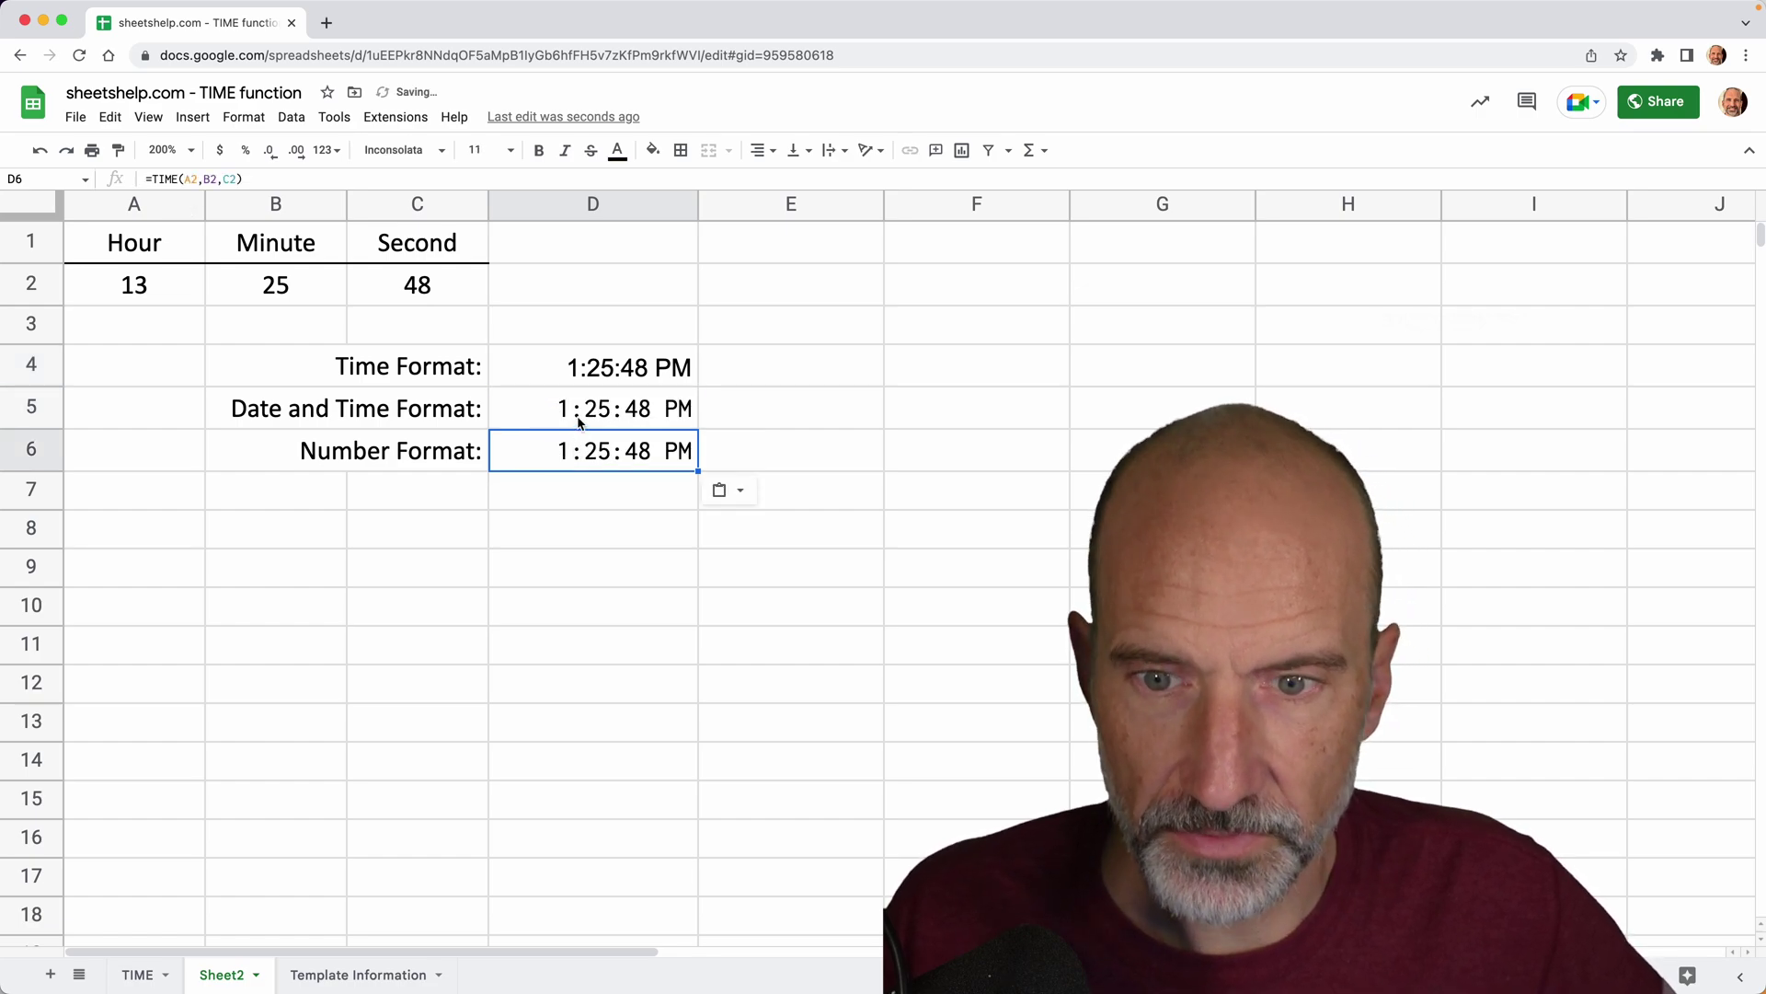
left_click(578, 420)
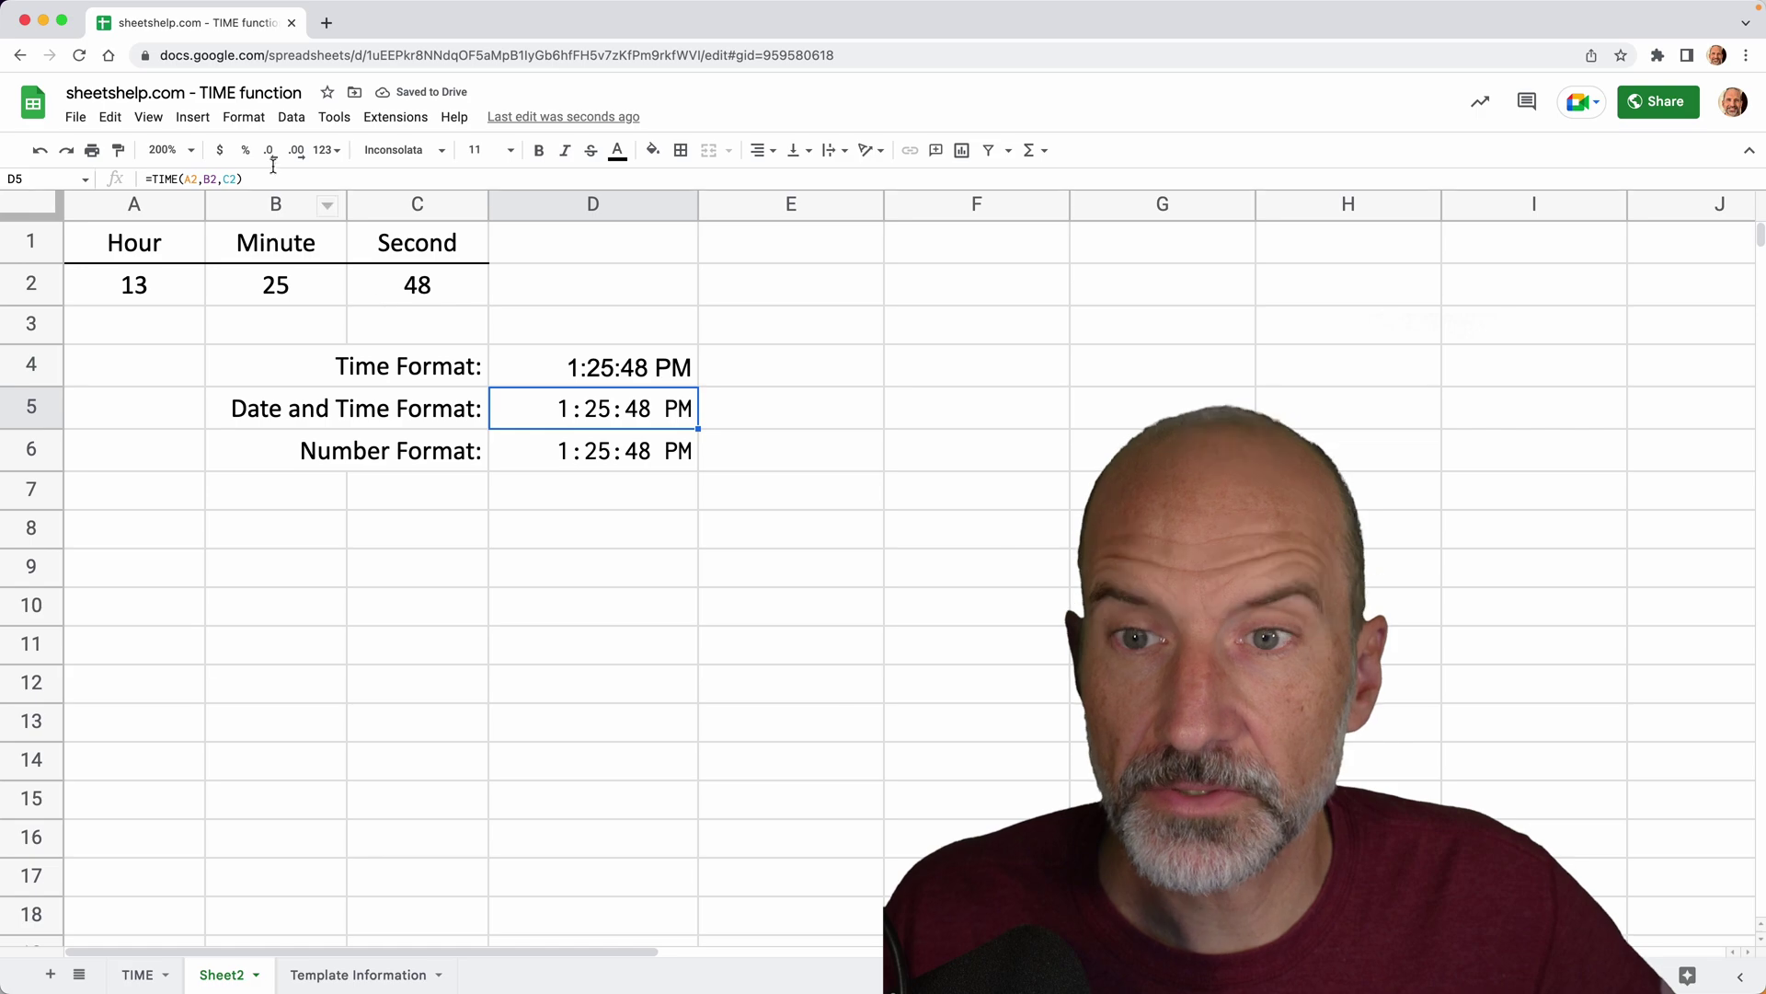
Step: Format D5 as Date time (12/30/1899 13:25:48) and autofit column D
left_click(250, 127)
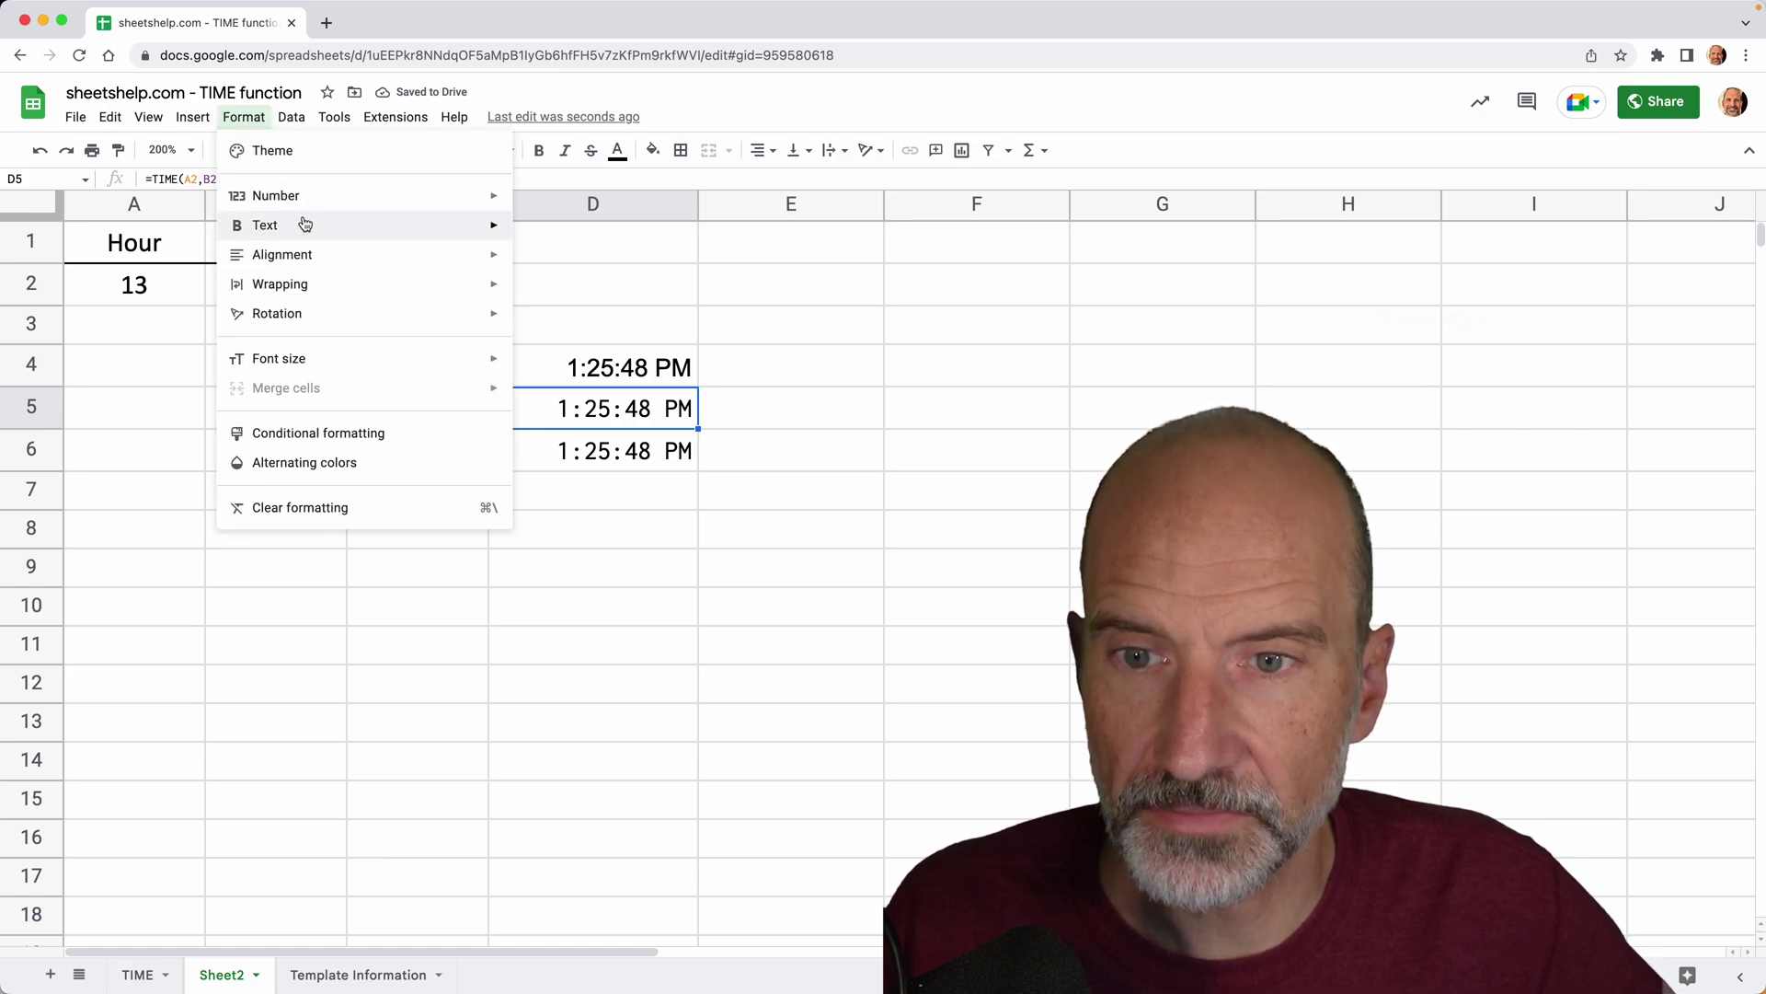
mouse_move(322, 214)
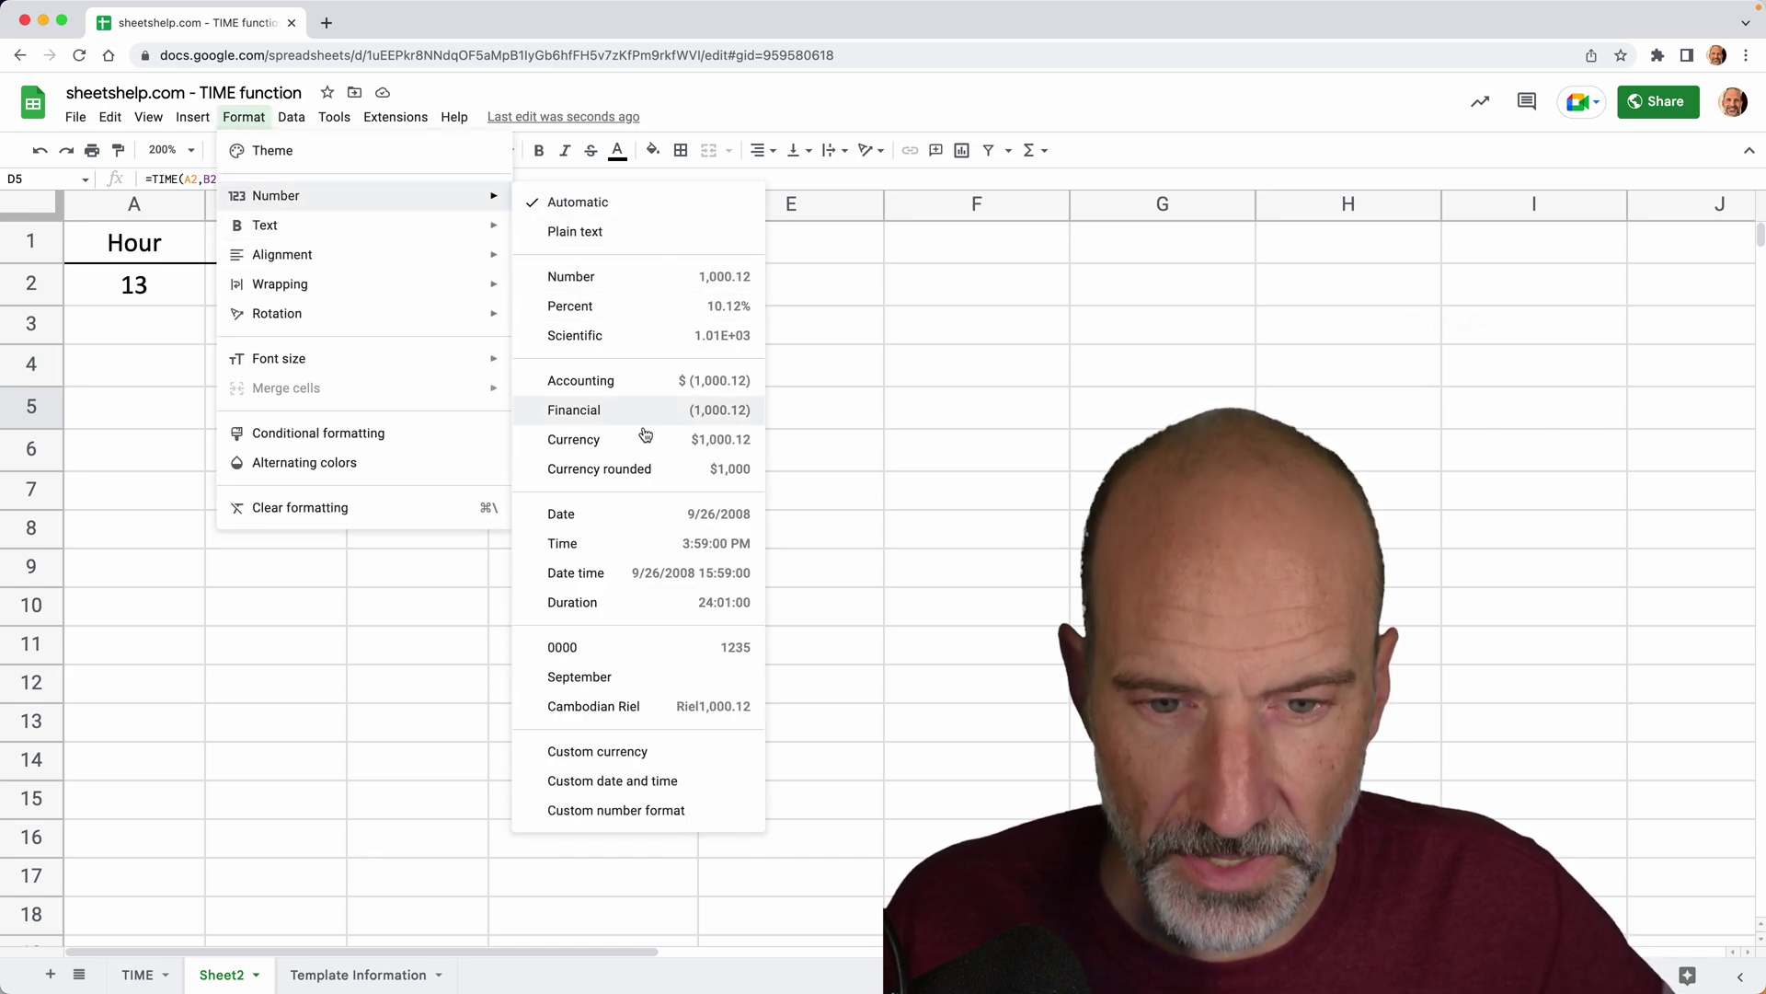
left_click(669, 573)
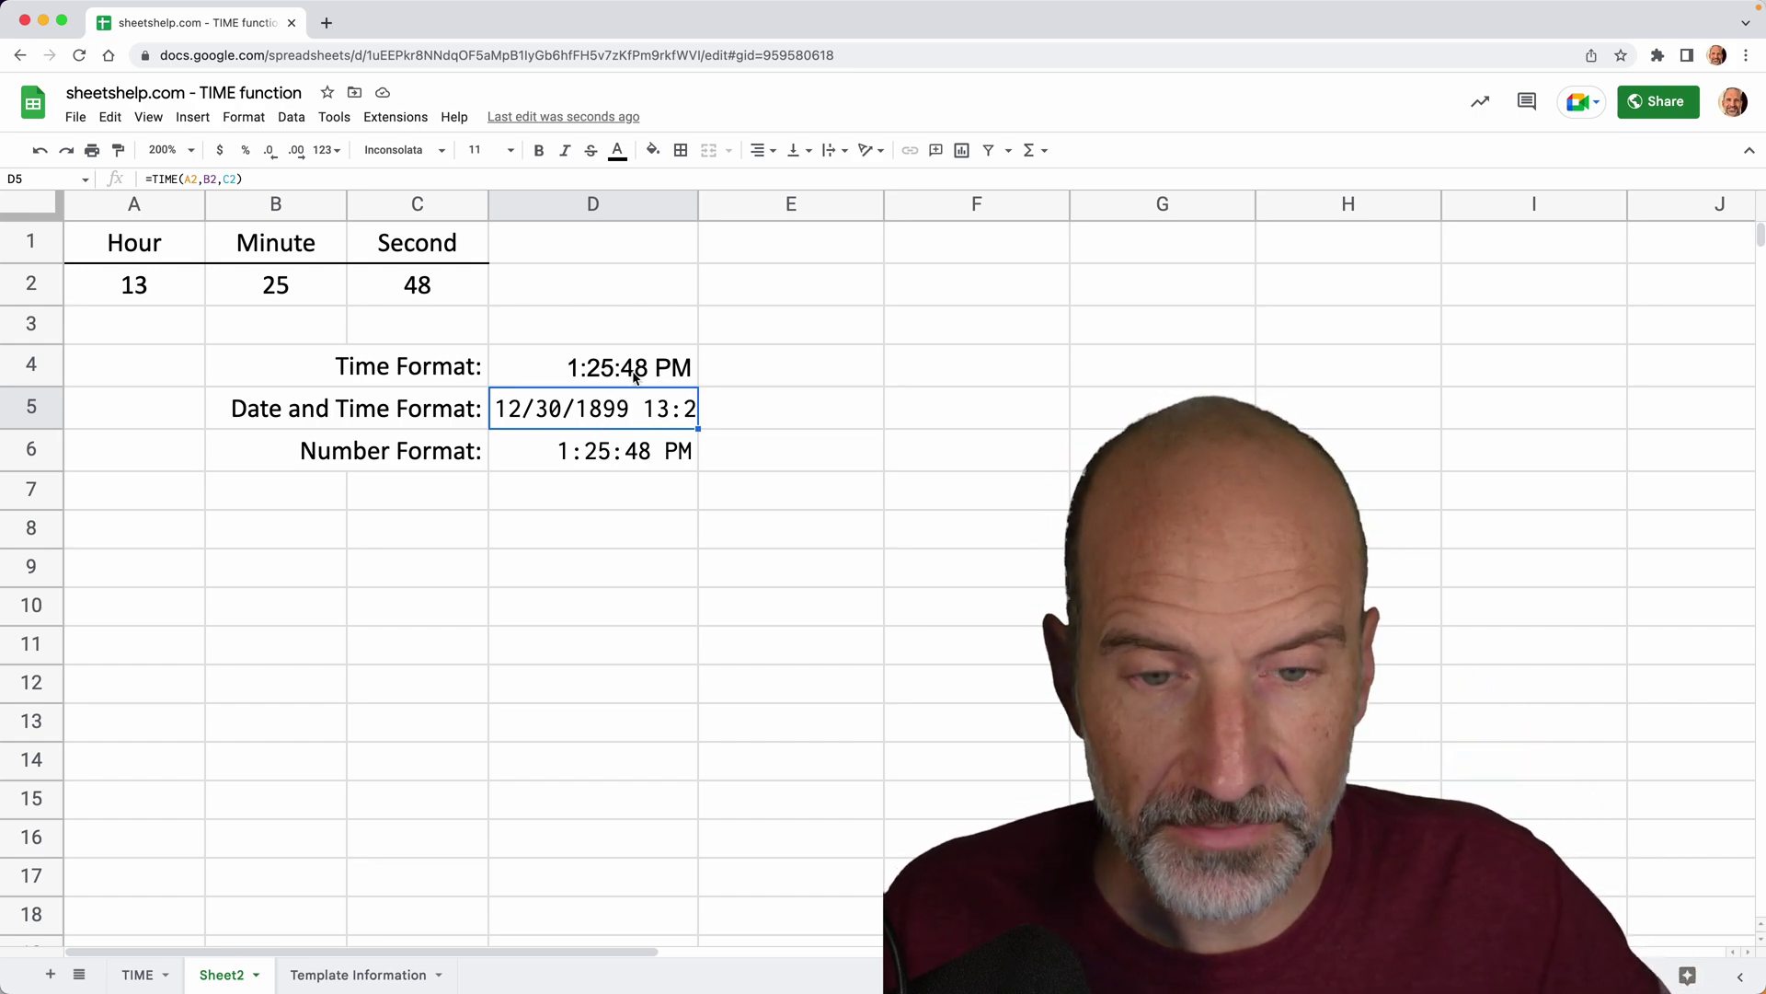
double_click(696, 207)
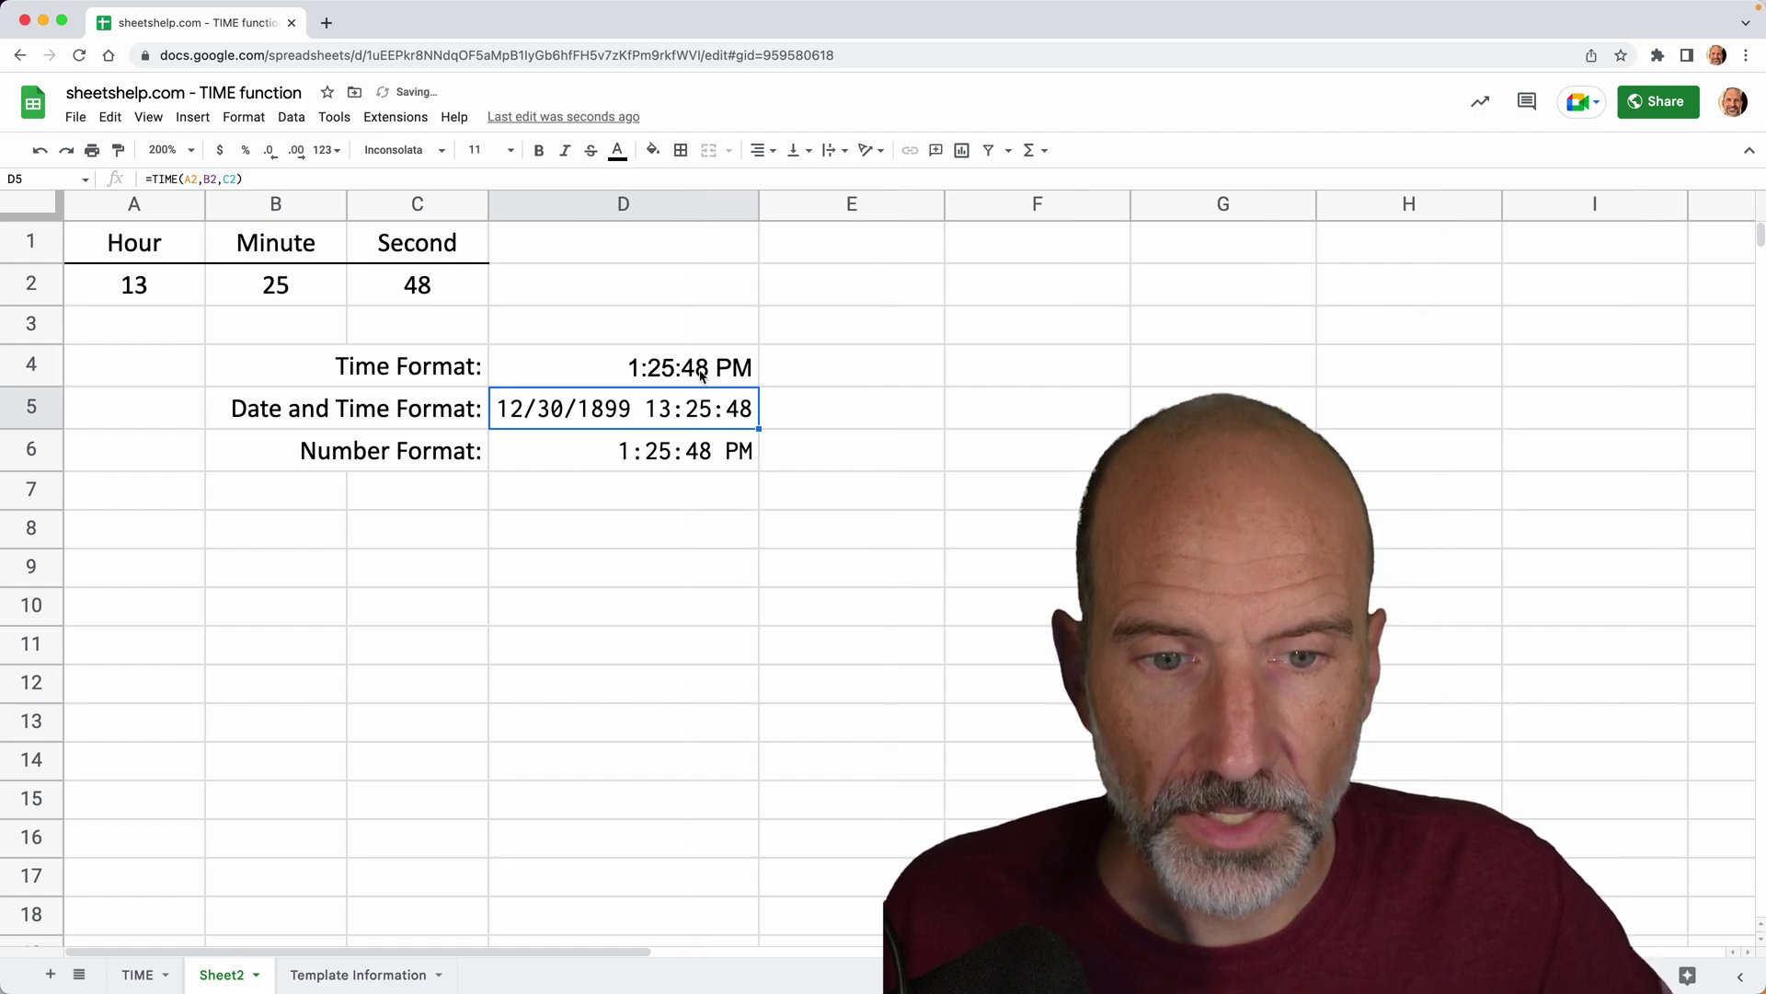
Step: Format D6 as Number and increase decimals until it shows 0.5595833333
left_click(686, 460)
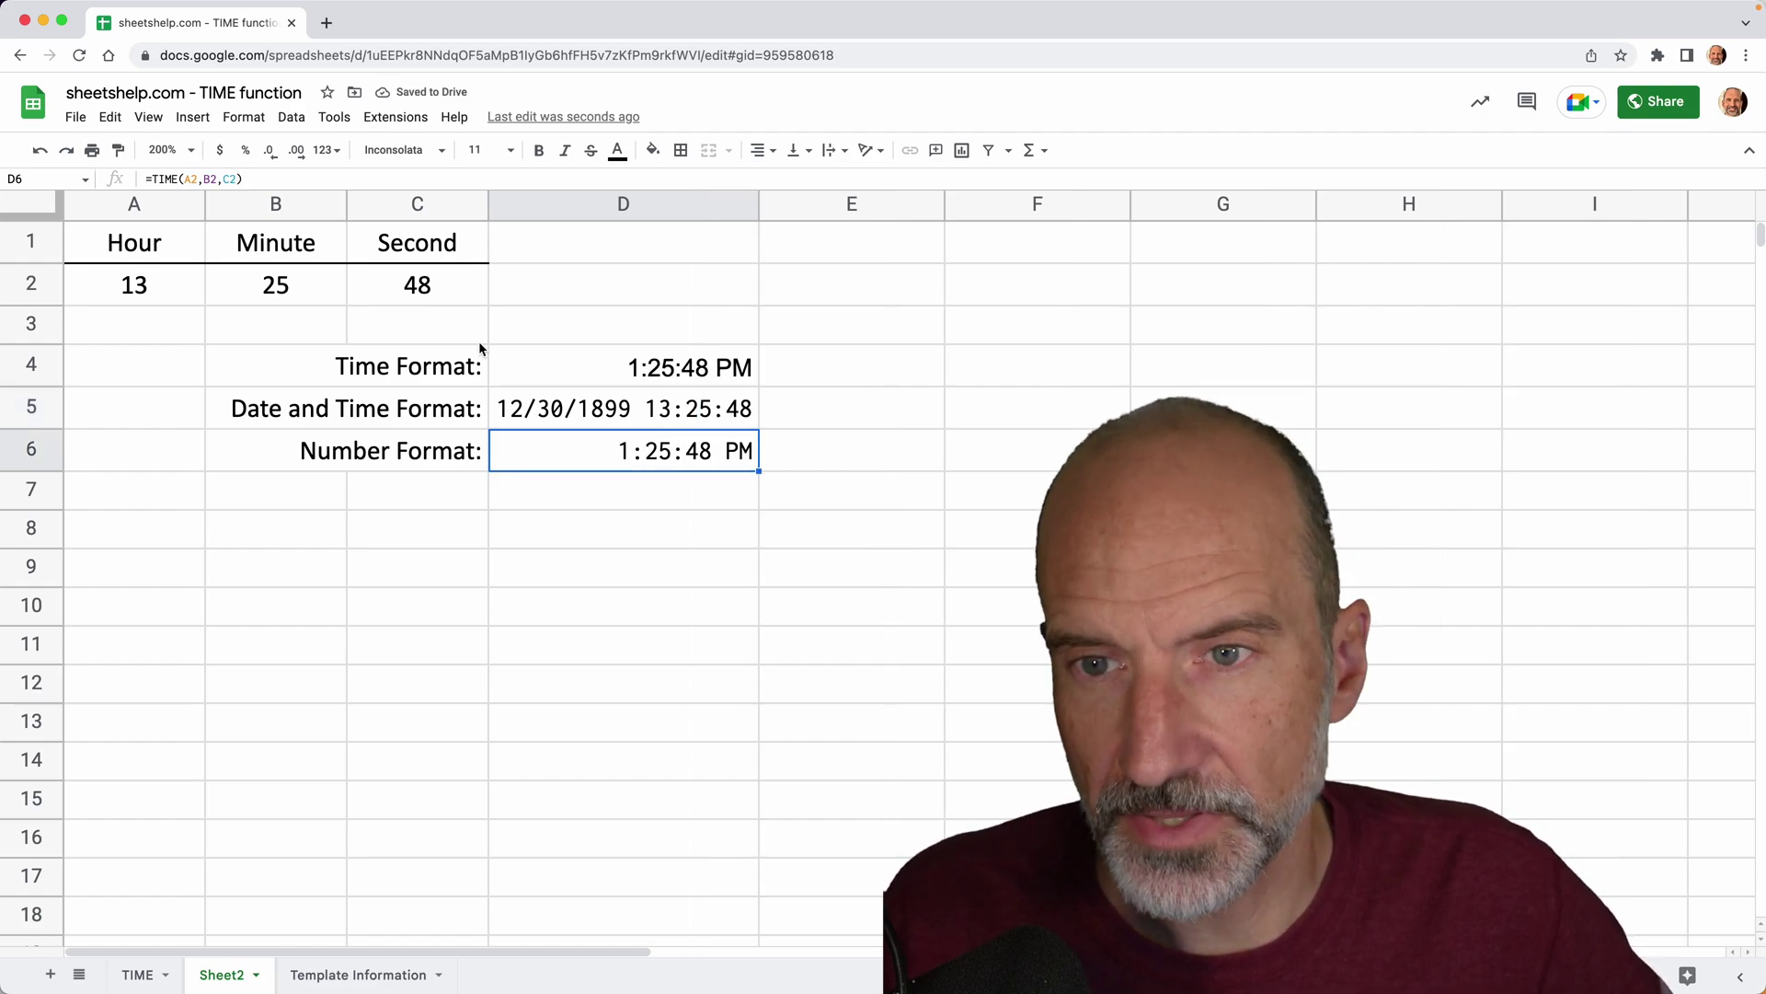
left_click(244, 117)
mouse_move(486, 208)
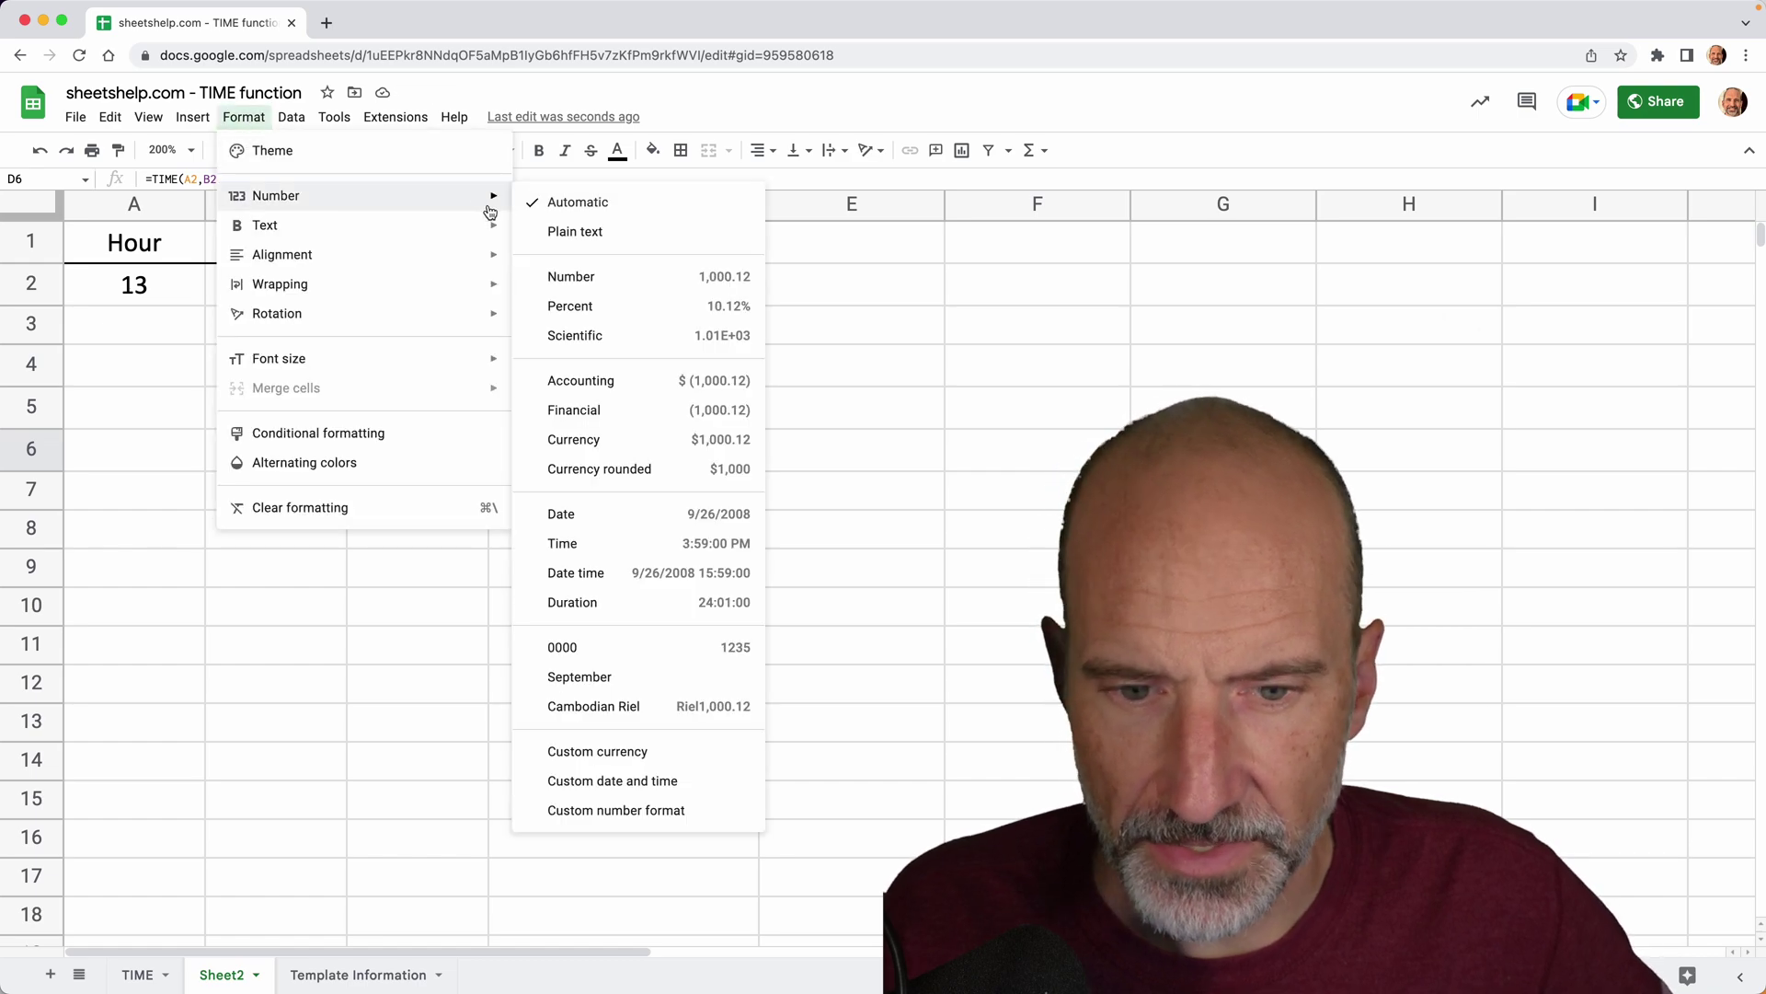
left_click(654, 286)
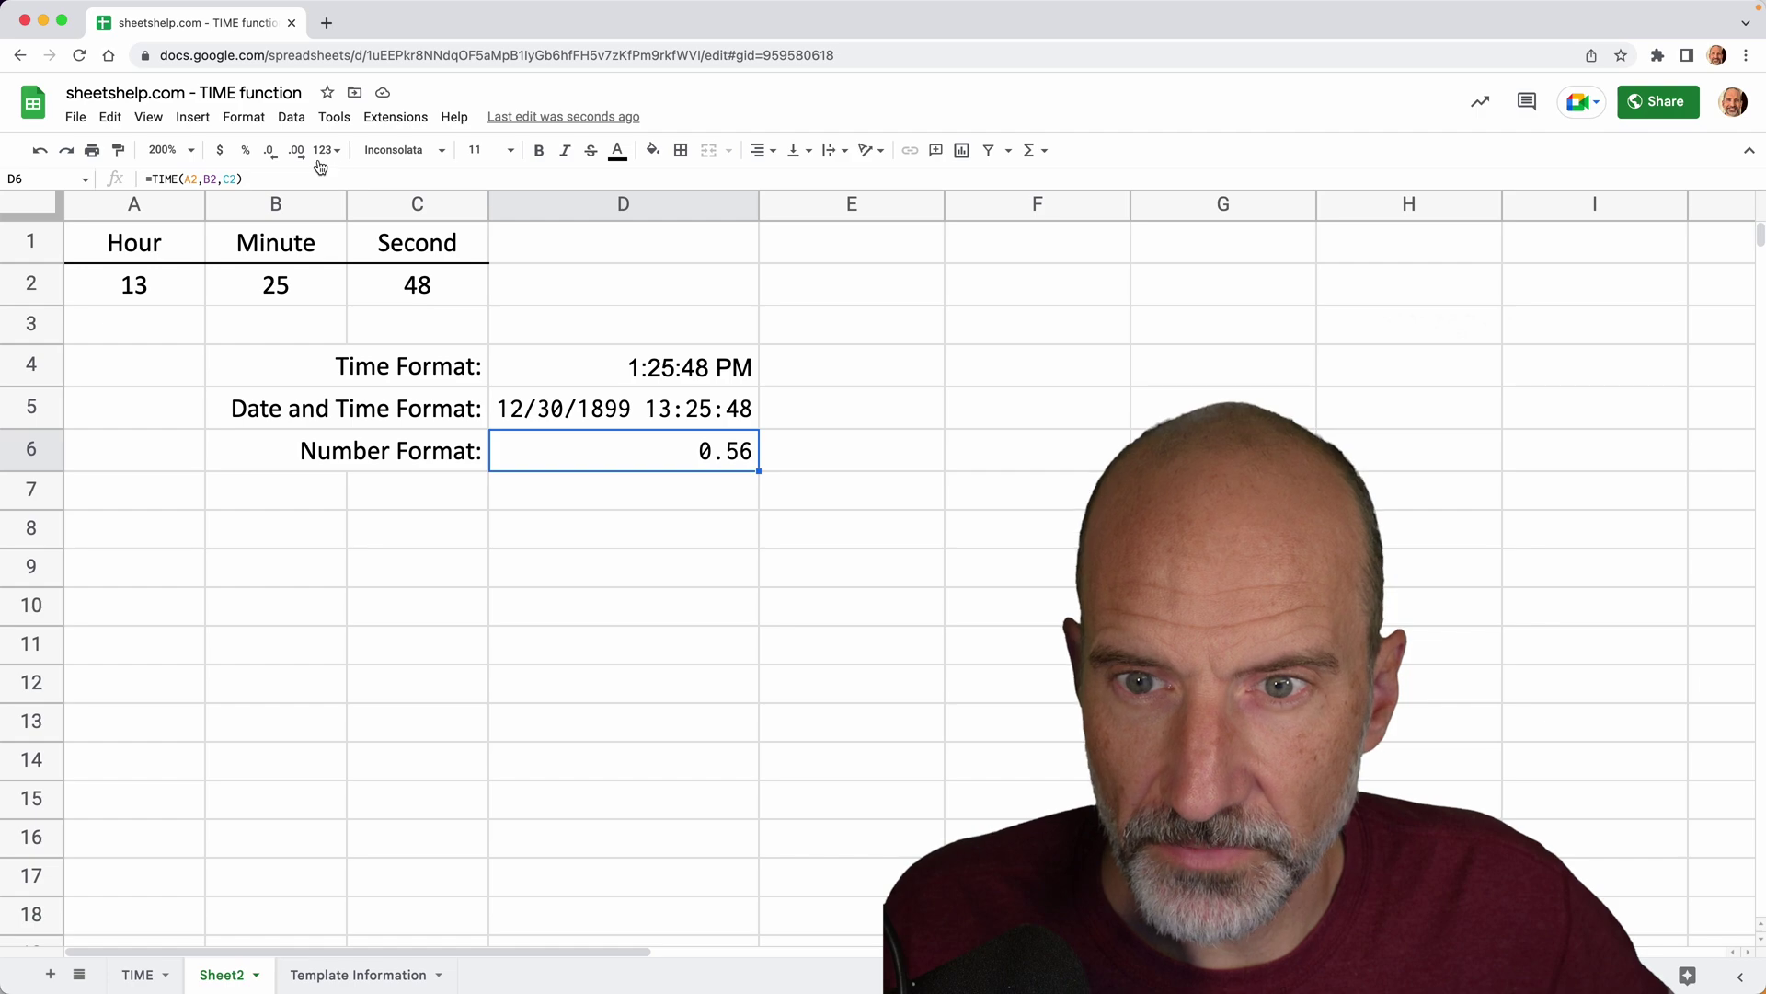
left_click(296, 150)
left_click(296, 150)
left_click(297, 150)
left_click(297, 150)
left_click(297, 150)
left_click(296, 150)
left_click(305, 158)
left_click(305, 157)
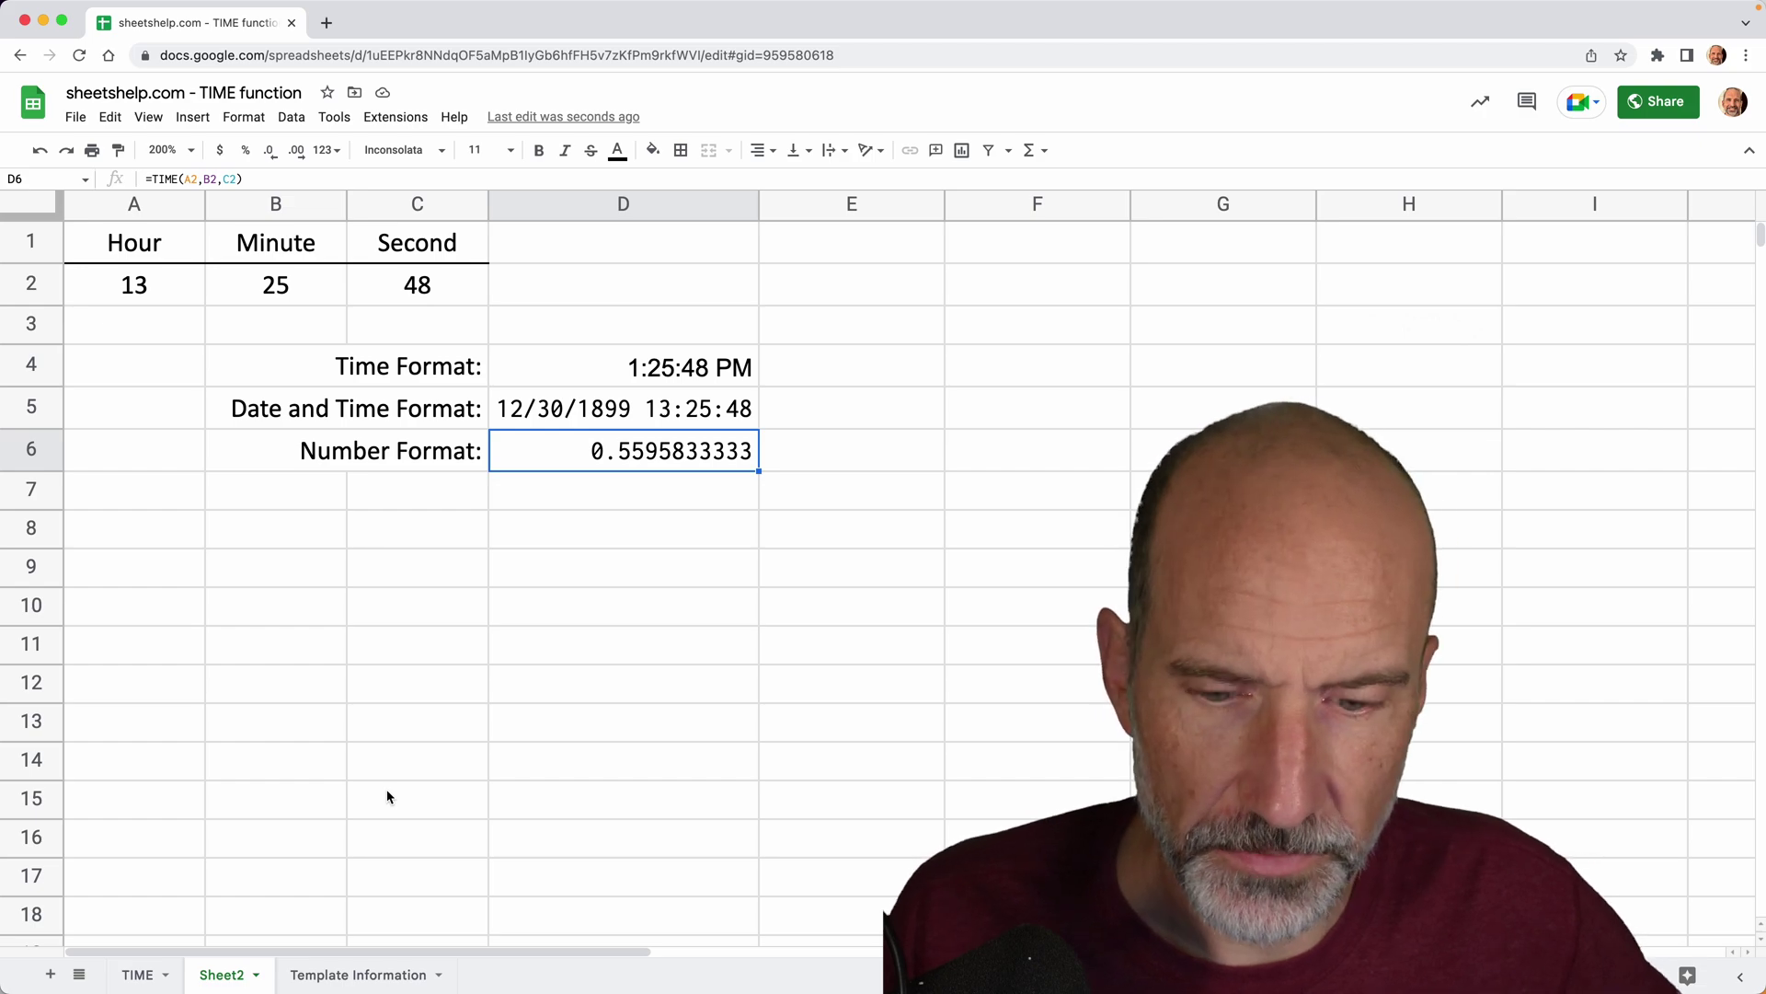
Step: Copy the decimal-inputs Hour/Minute/Second table from the TIME sheet
left_click(136, 977)
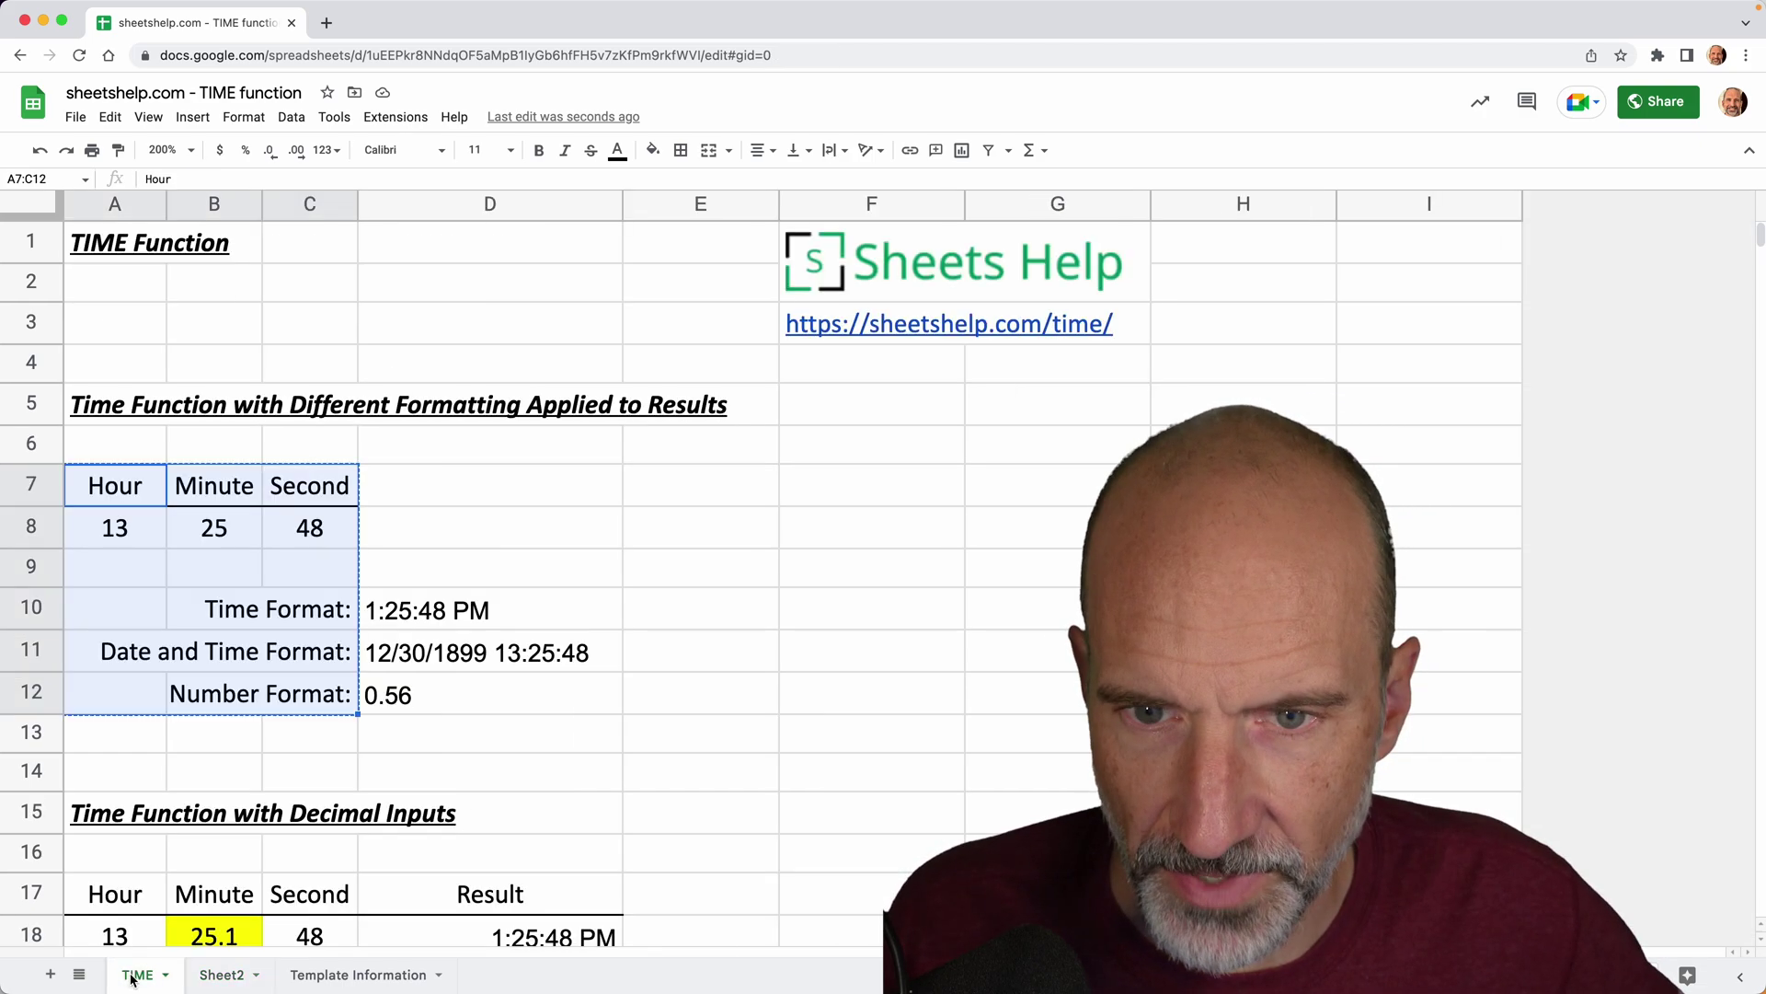
scroll(457, 527, "down", 2)
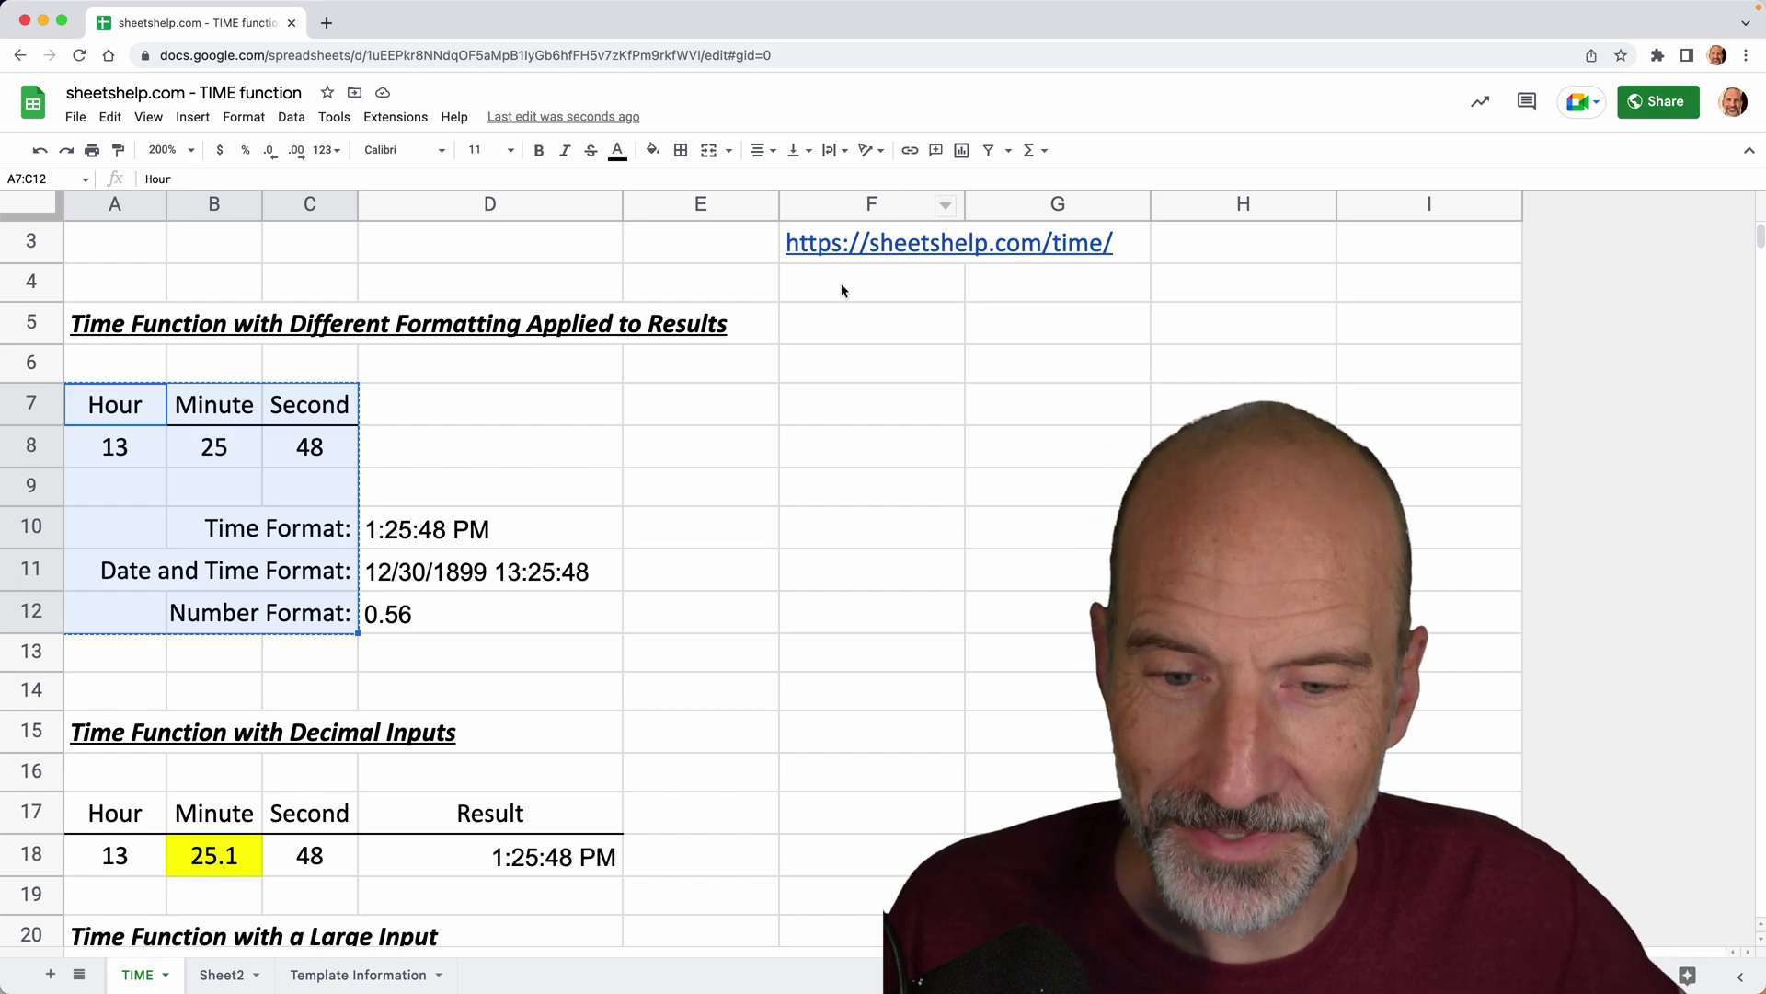
scroll(655, 436, "down", 6)
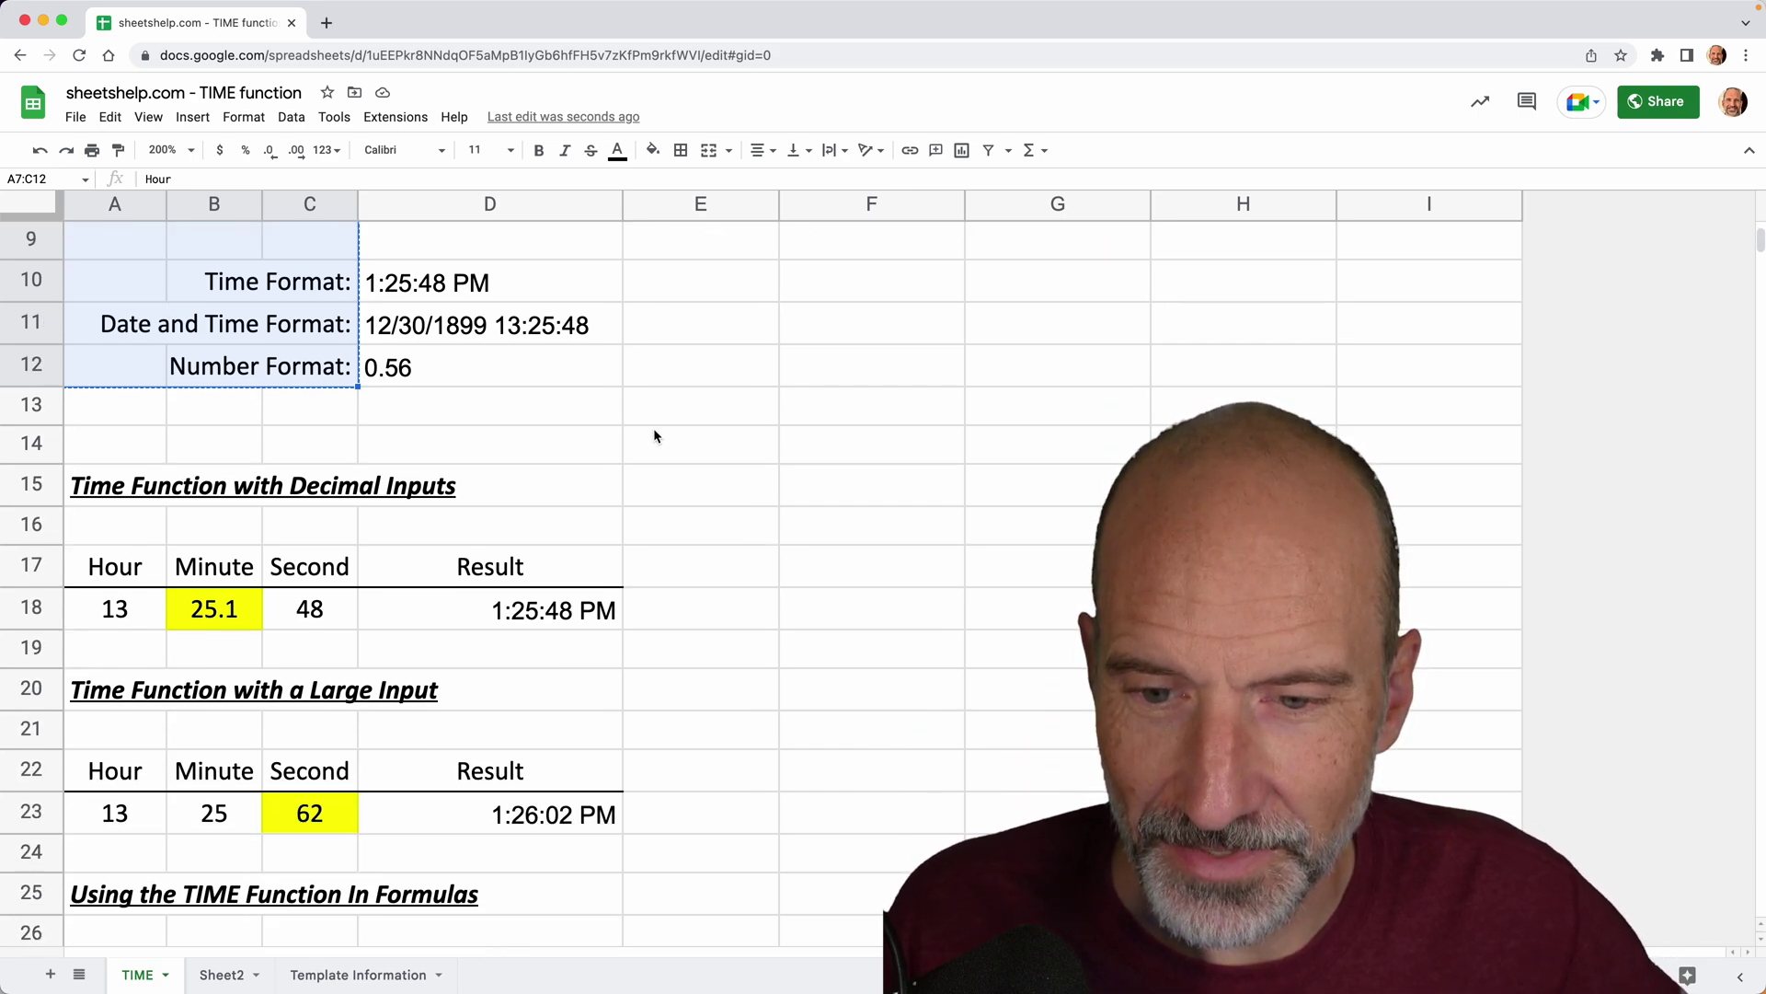
left_click_drag(123, 582, 356, 615)
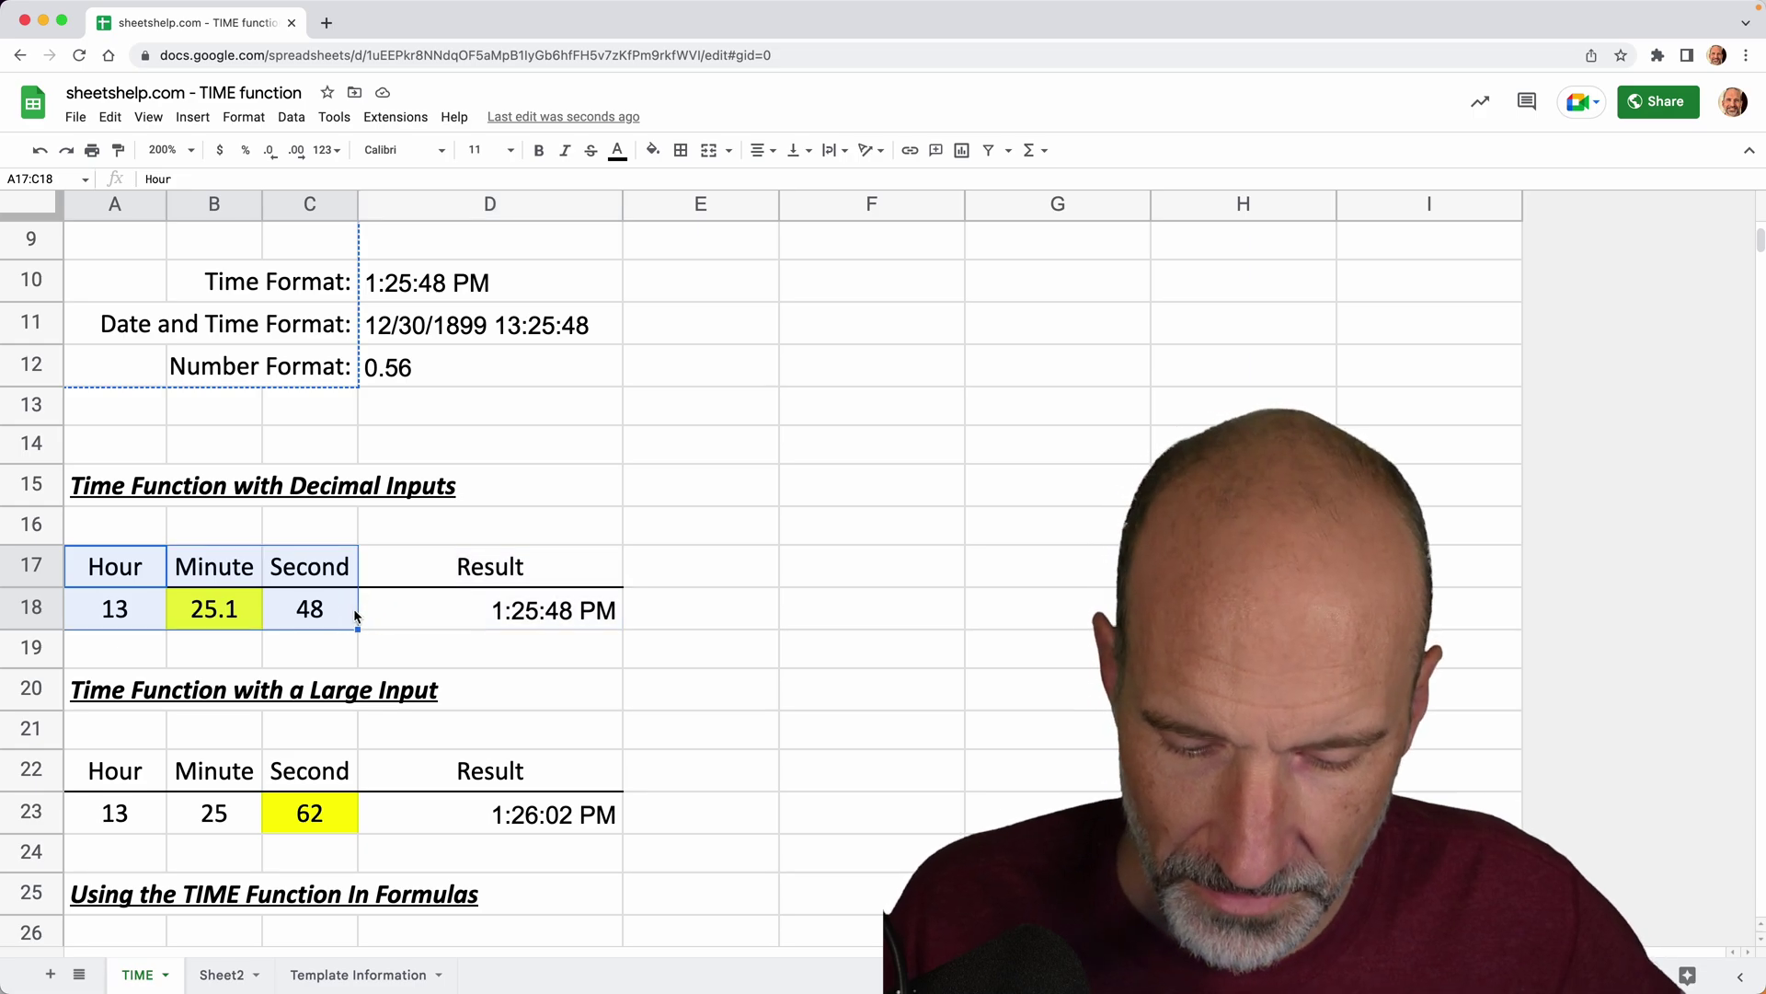
key("super+c")
Step: Enter 25.1 as the minute value in B2 on Sheet2
left_click(221, 972)
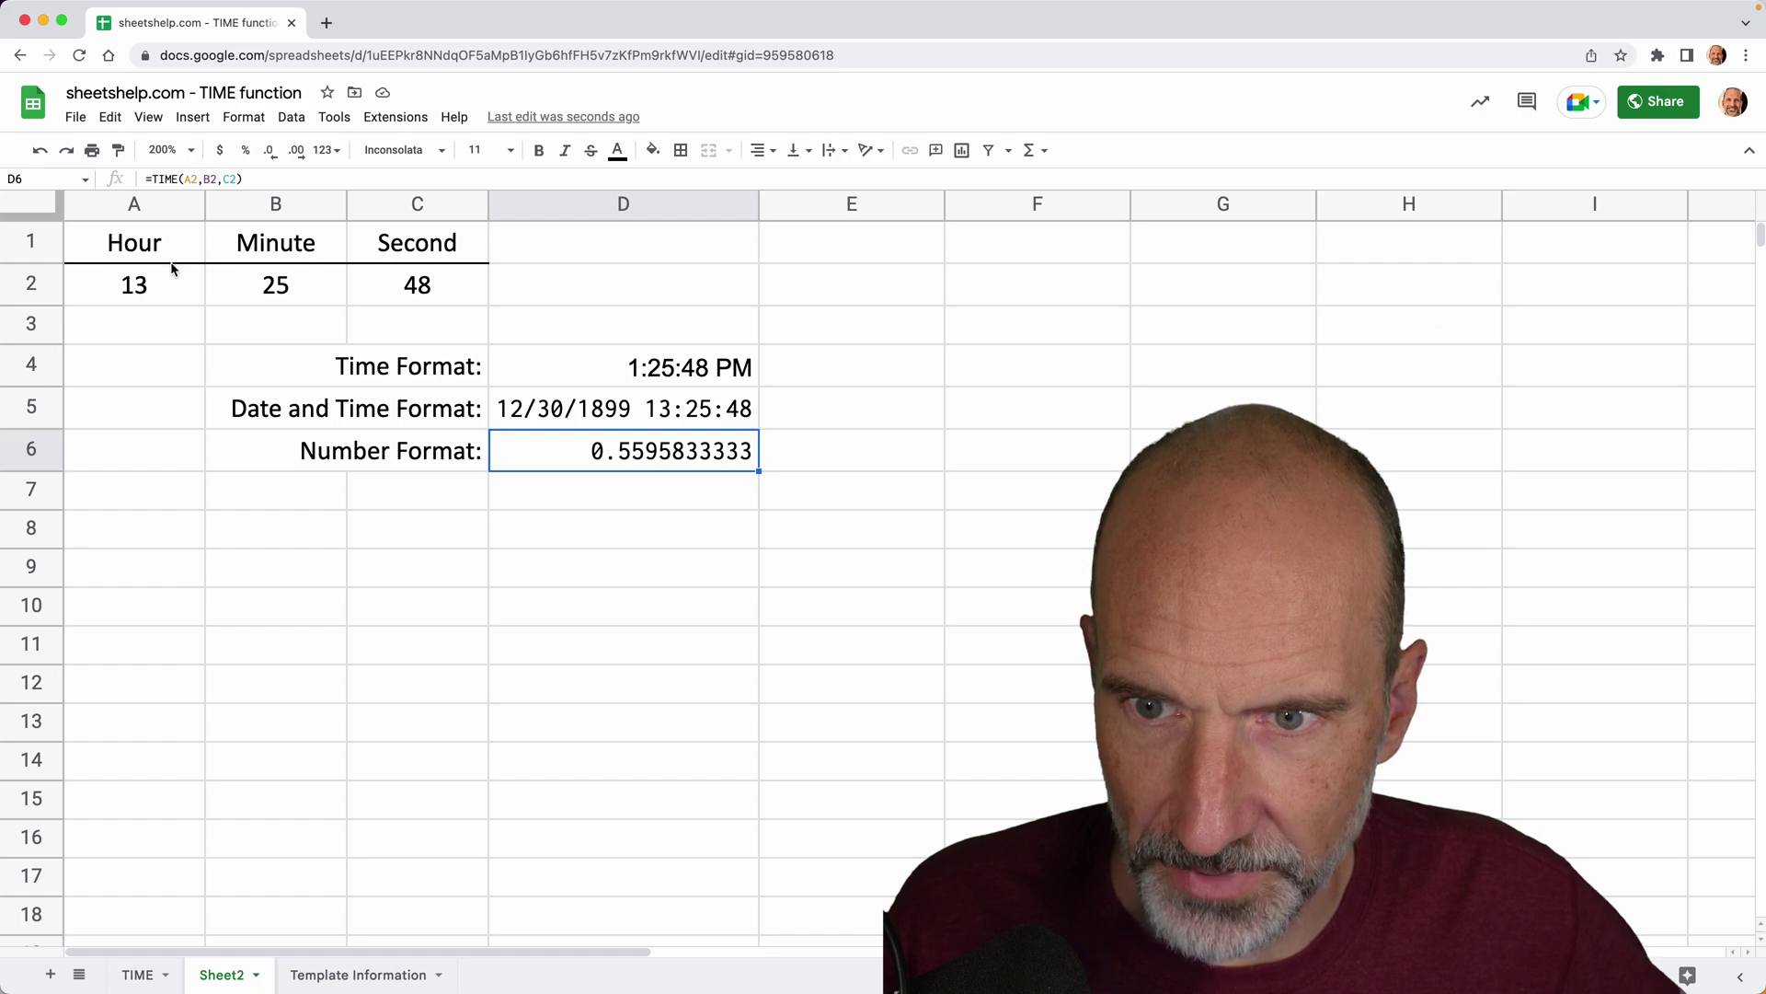
left_click(225, 290)
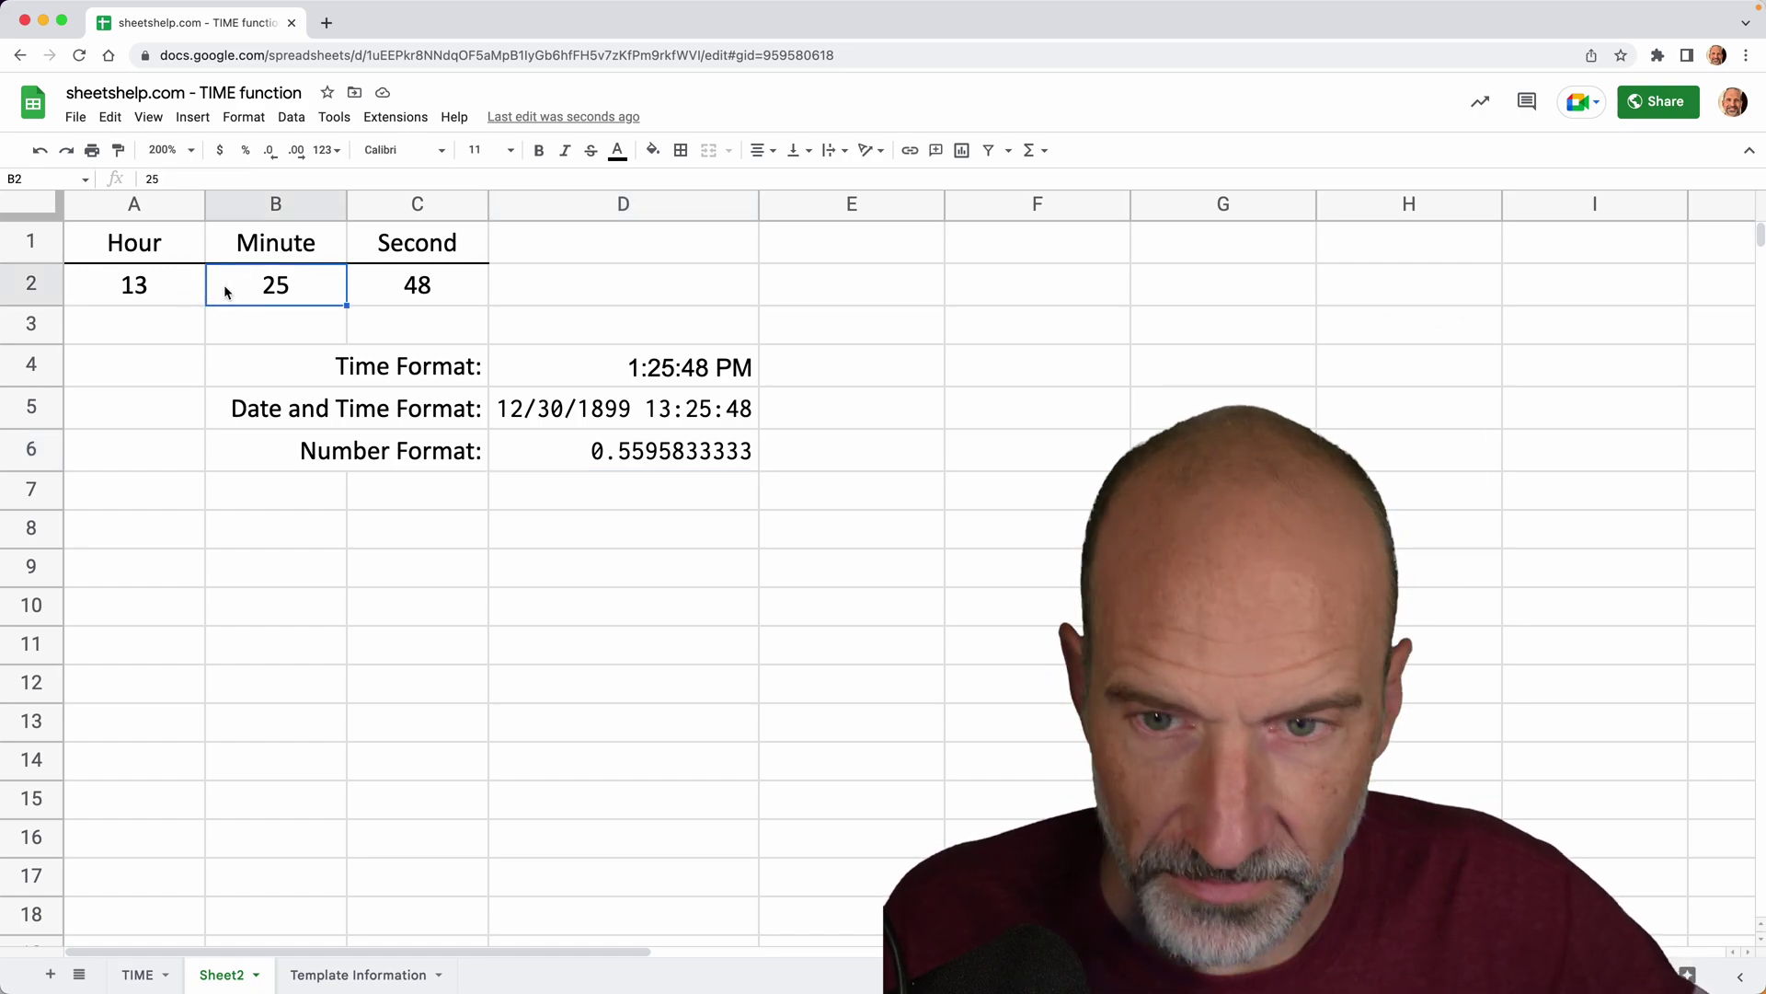
type("25")
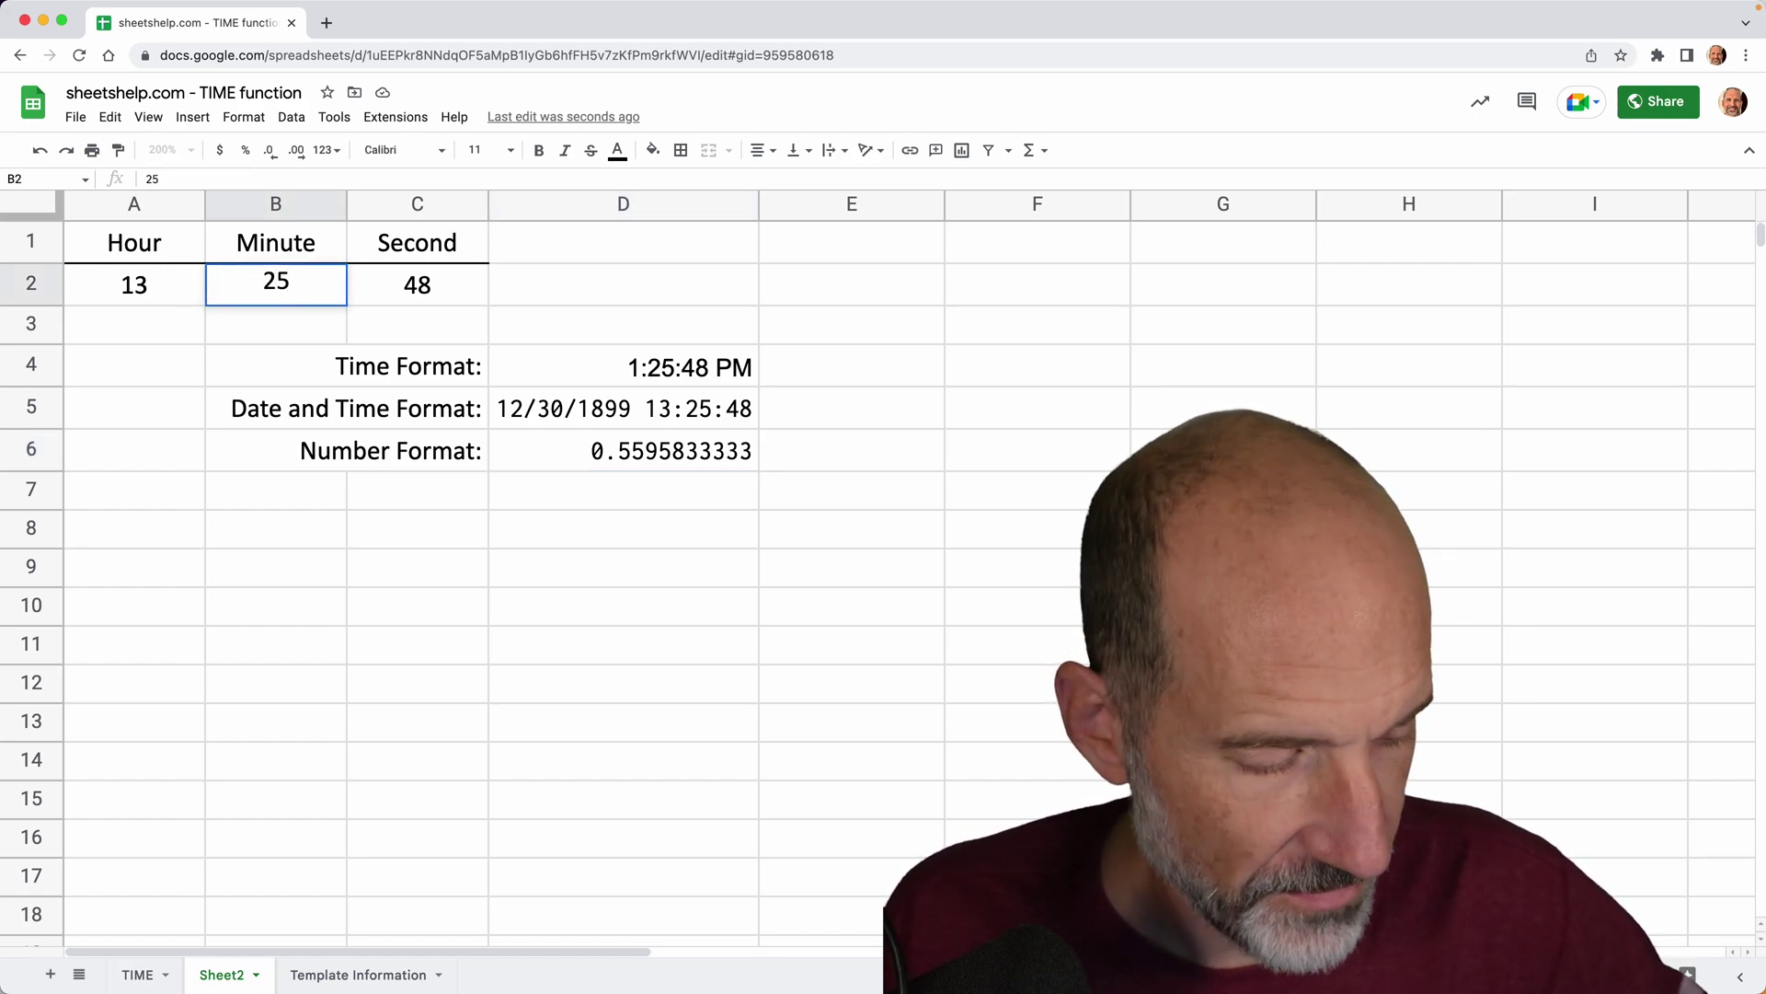
type(".1")
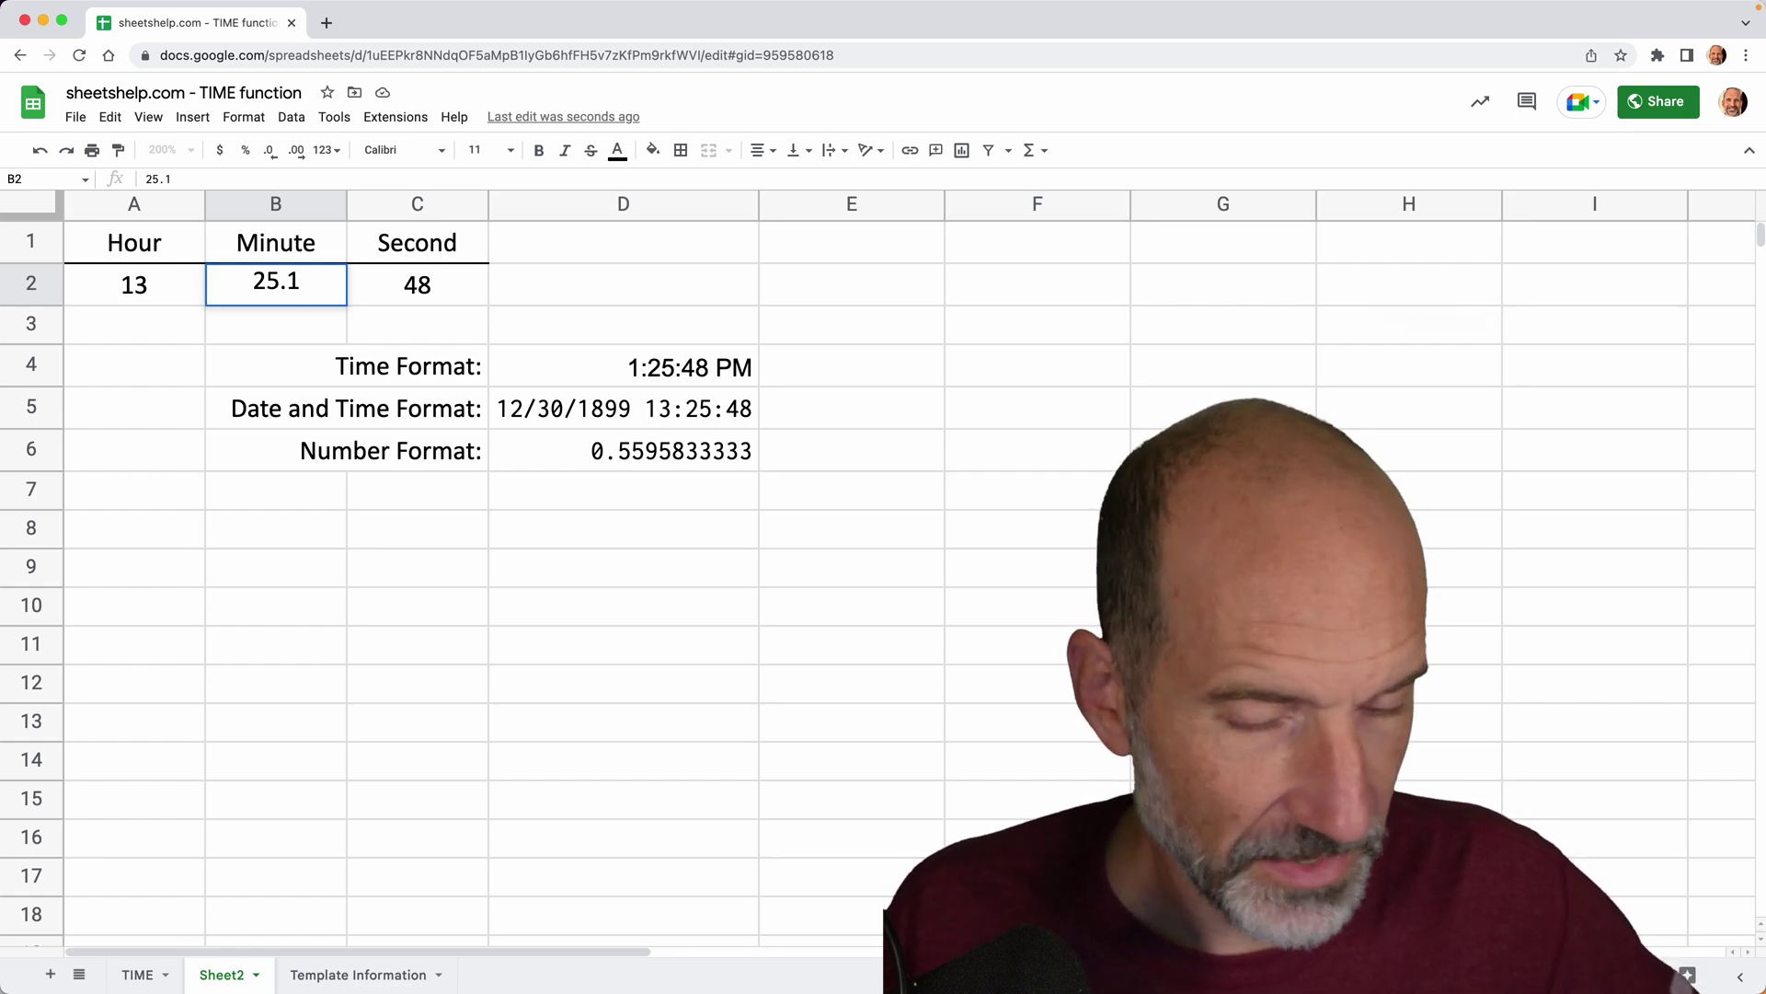
key("Return")
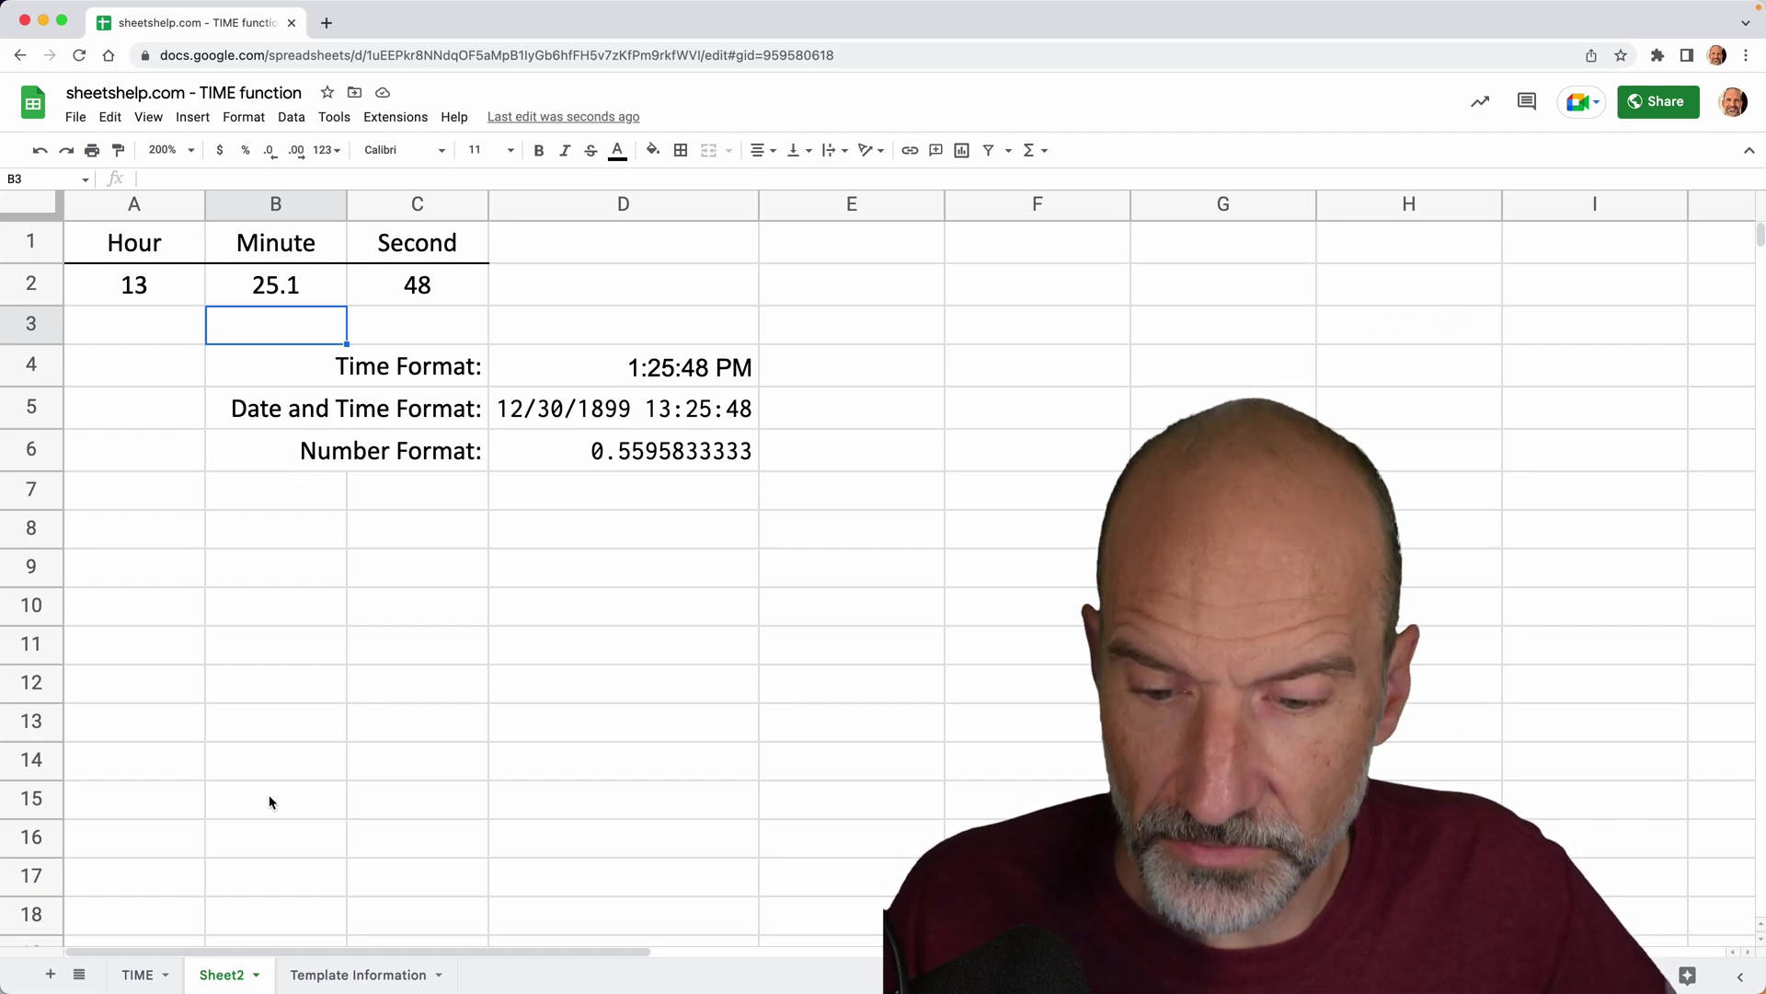
Step: Set the minute in B2 back to 25 and the seconds in C2 to 59
left_click(315, 279)
type("25")
key("Return")
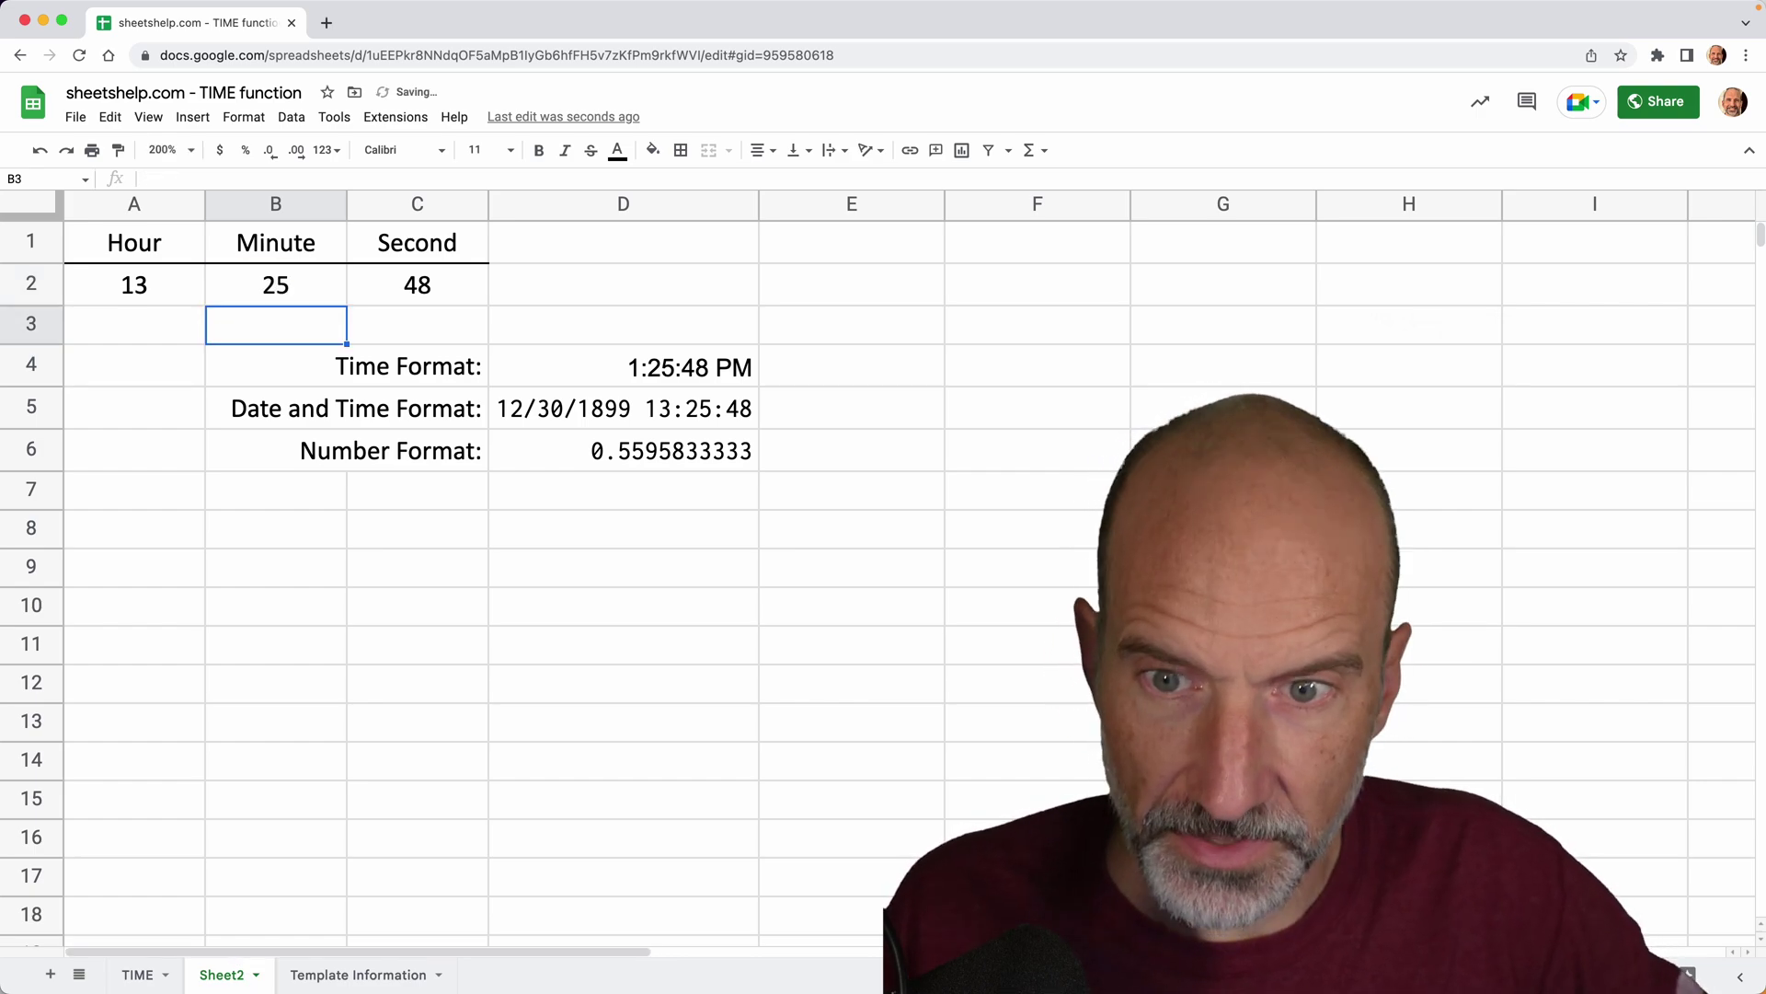
key("Up")
key("Right")
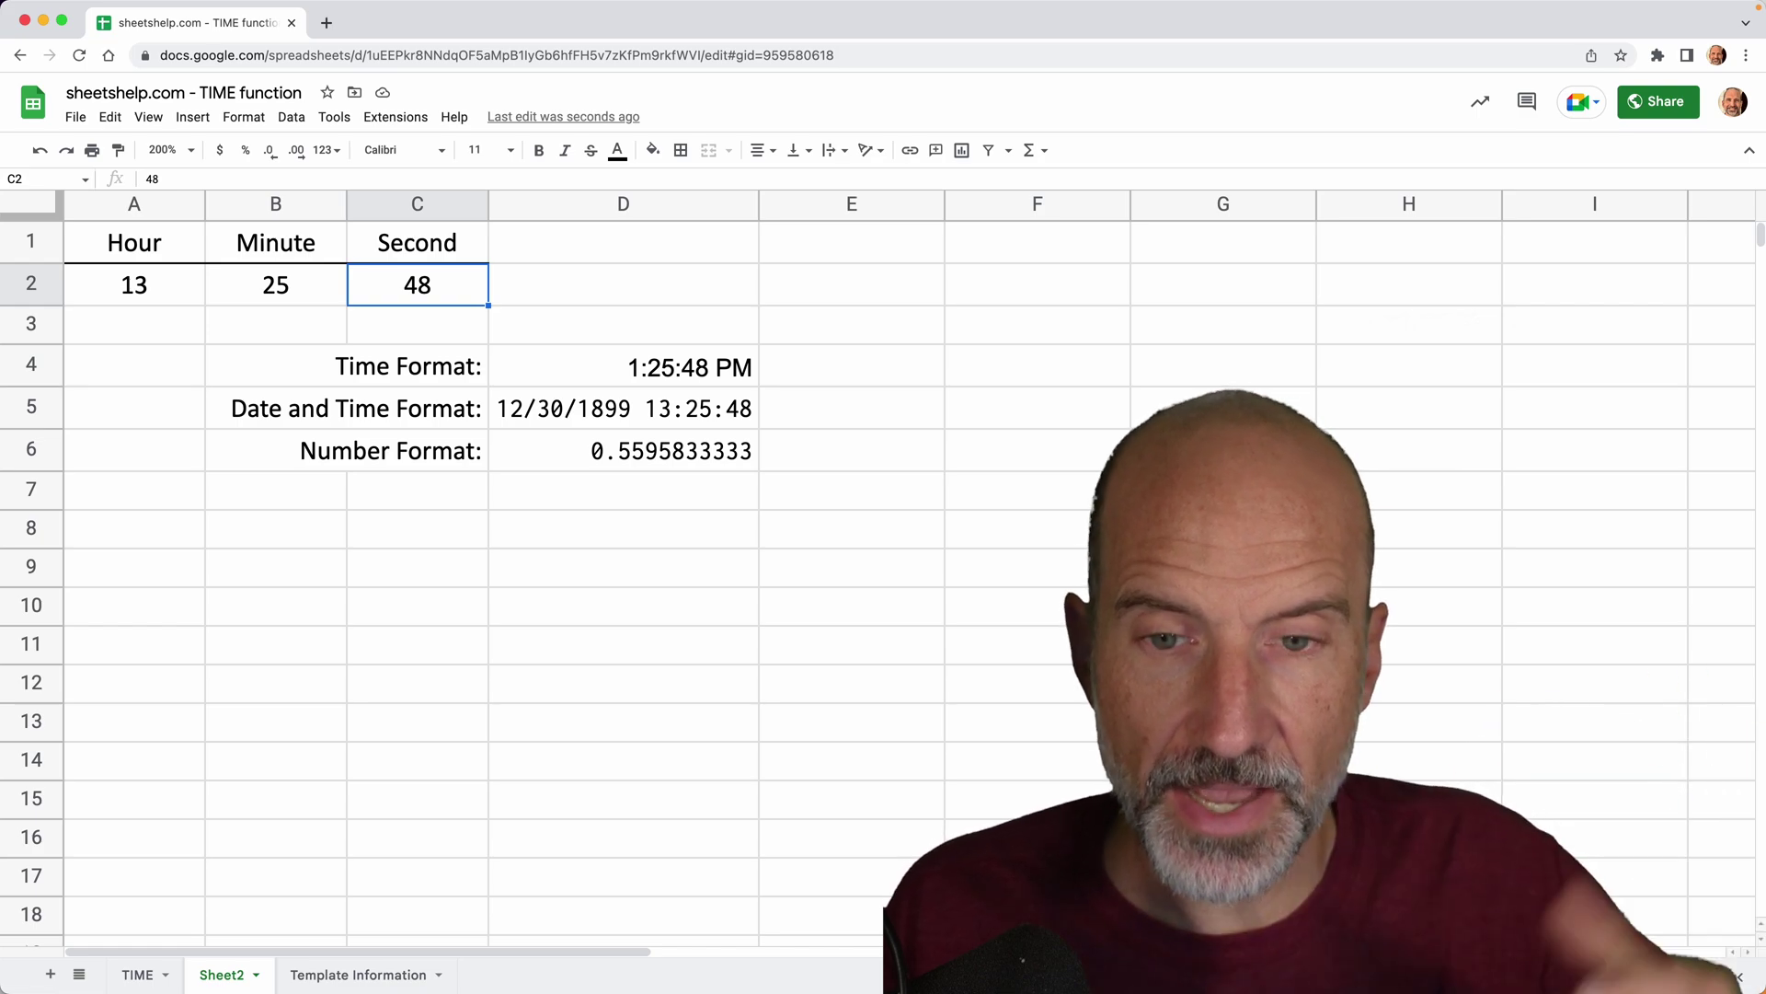
type("59")
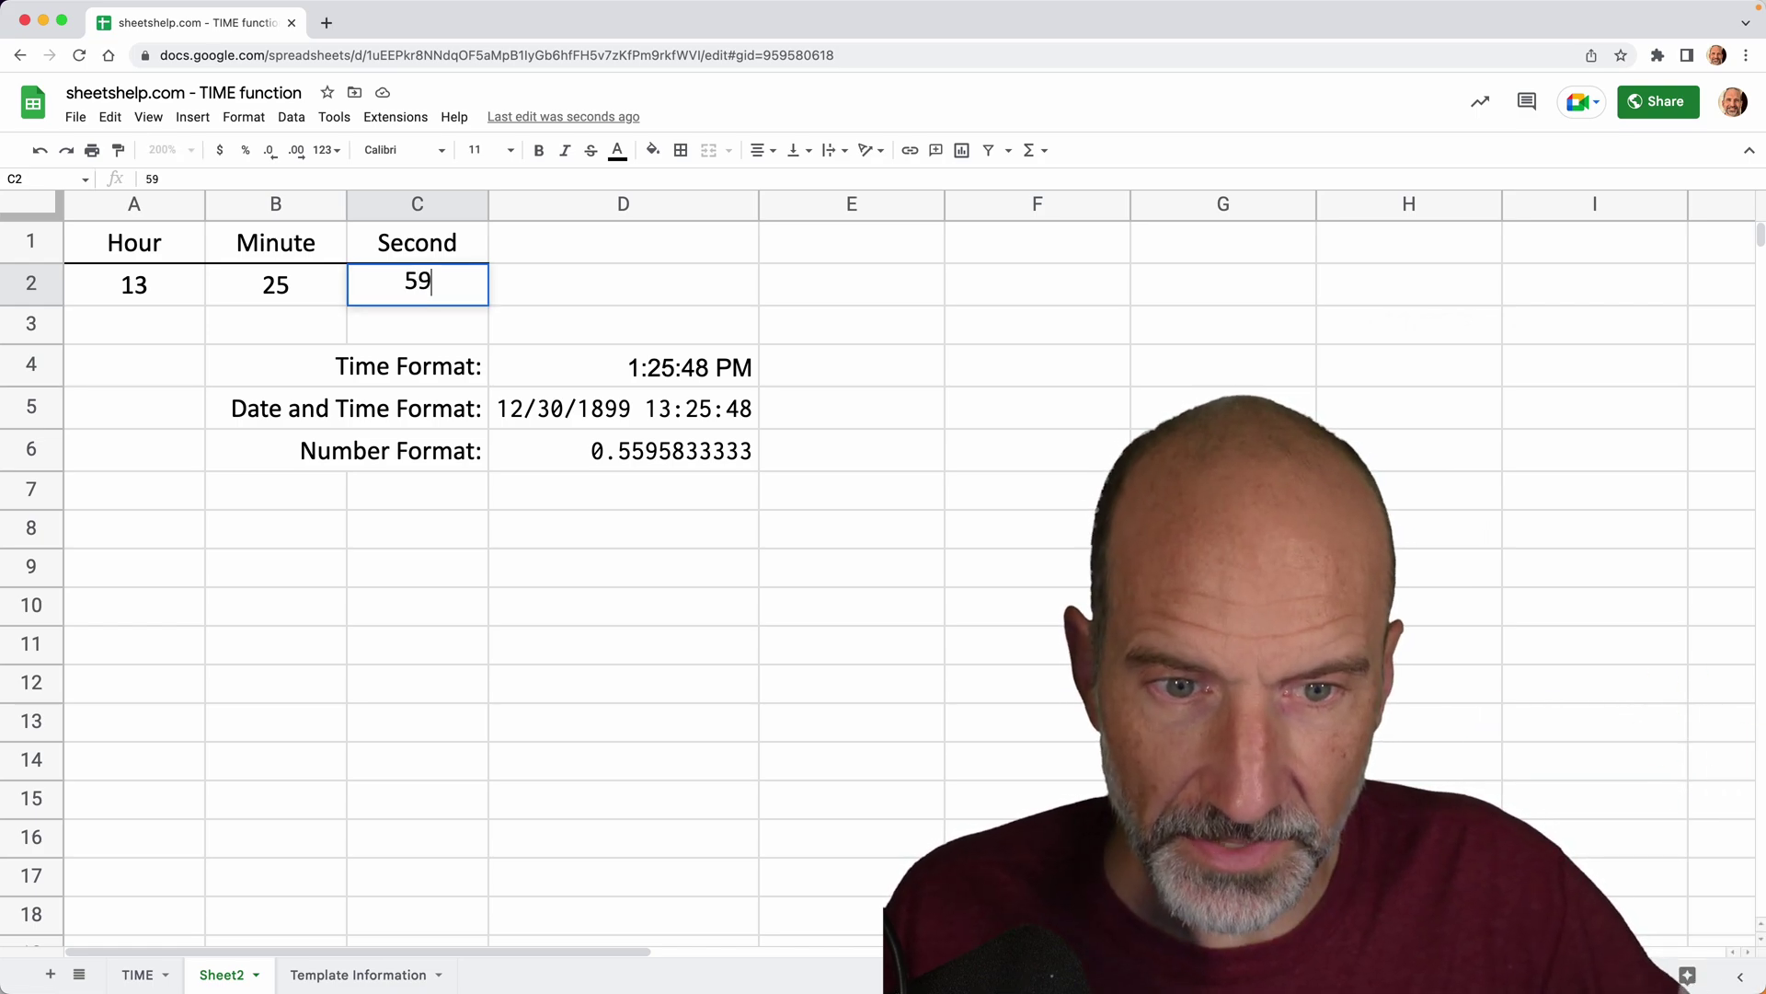
key("Return")
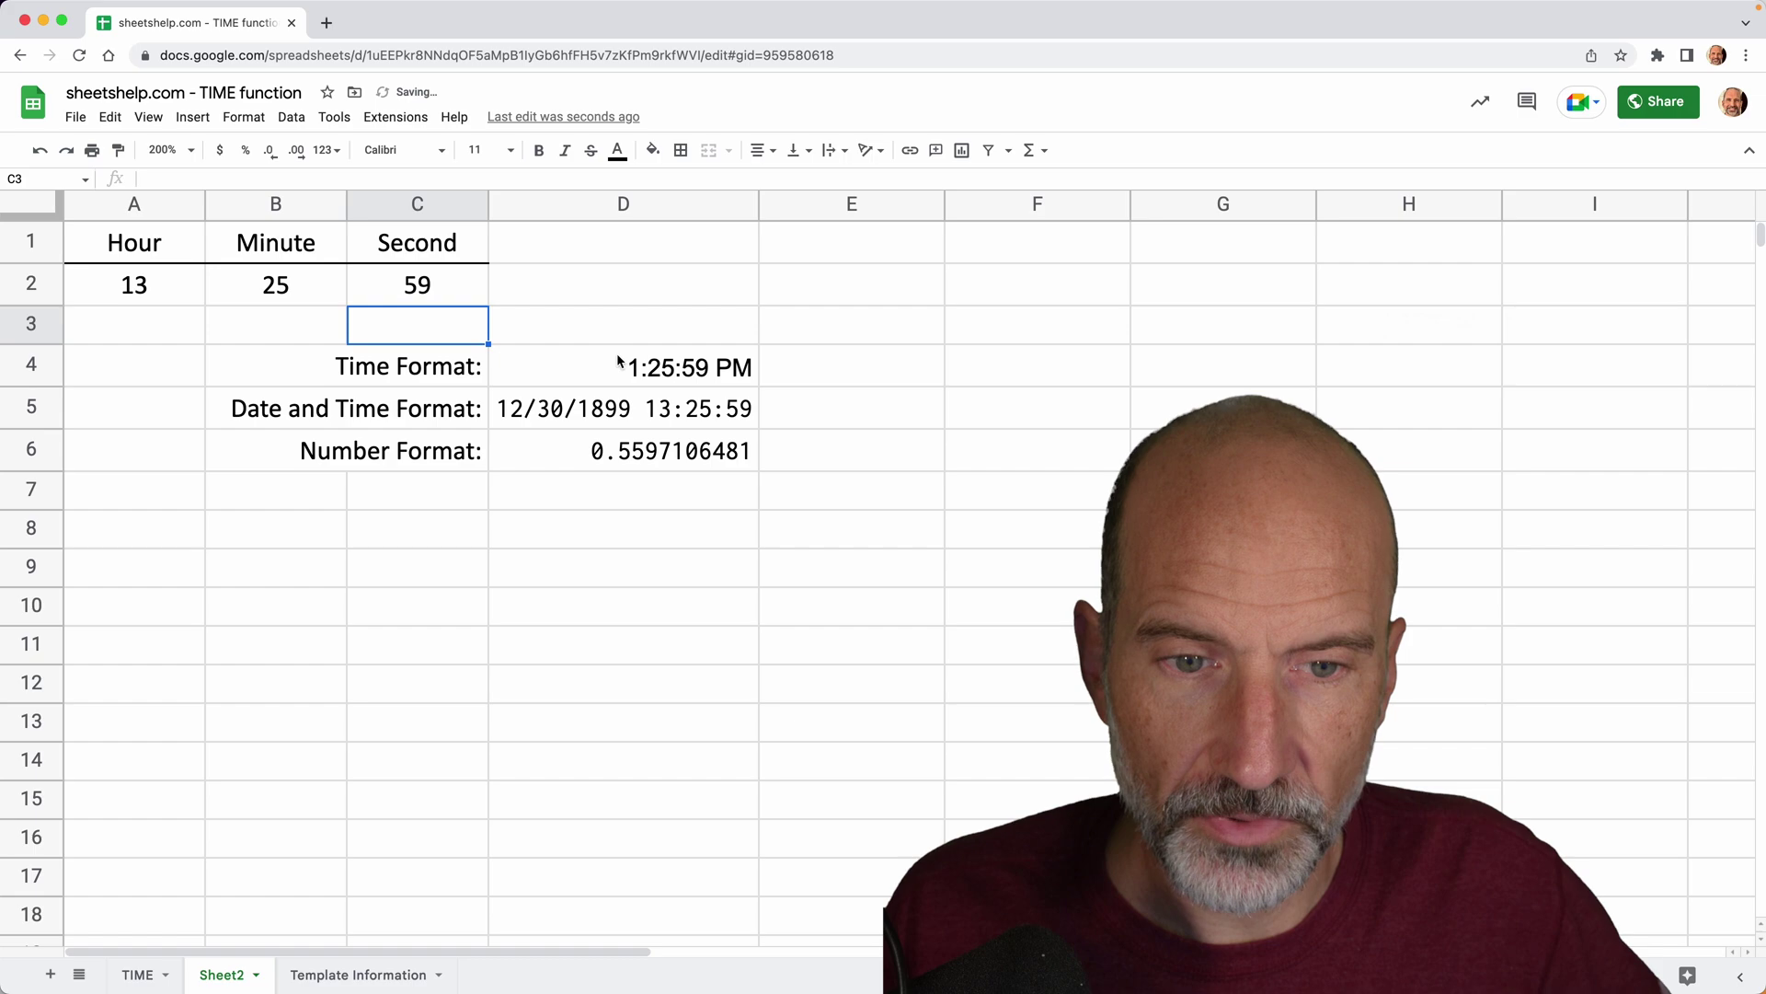
Step: Try 60 and then 60000 as the seconds value in C2
left_click(463, 284)
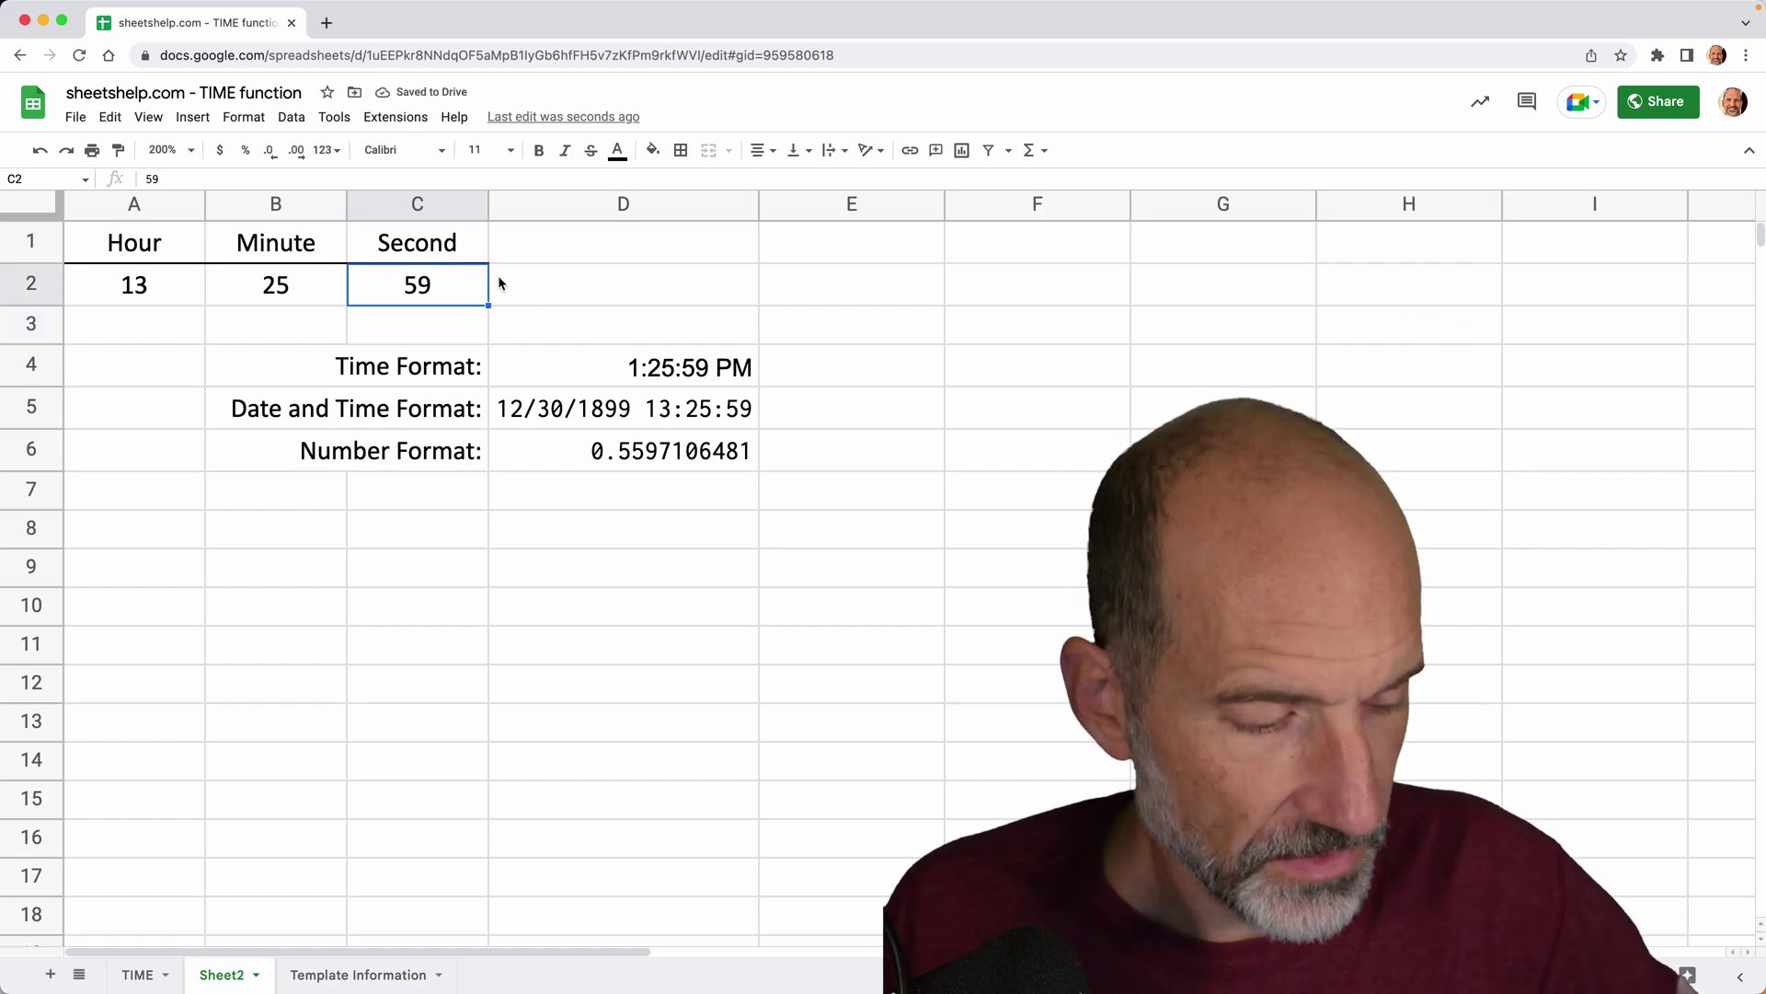
type("60")
key("Return")
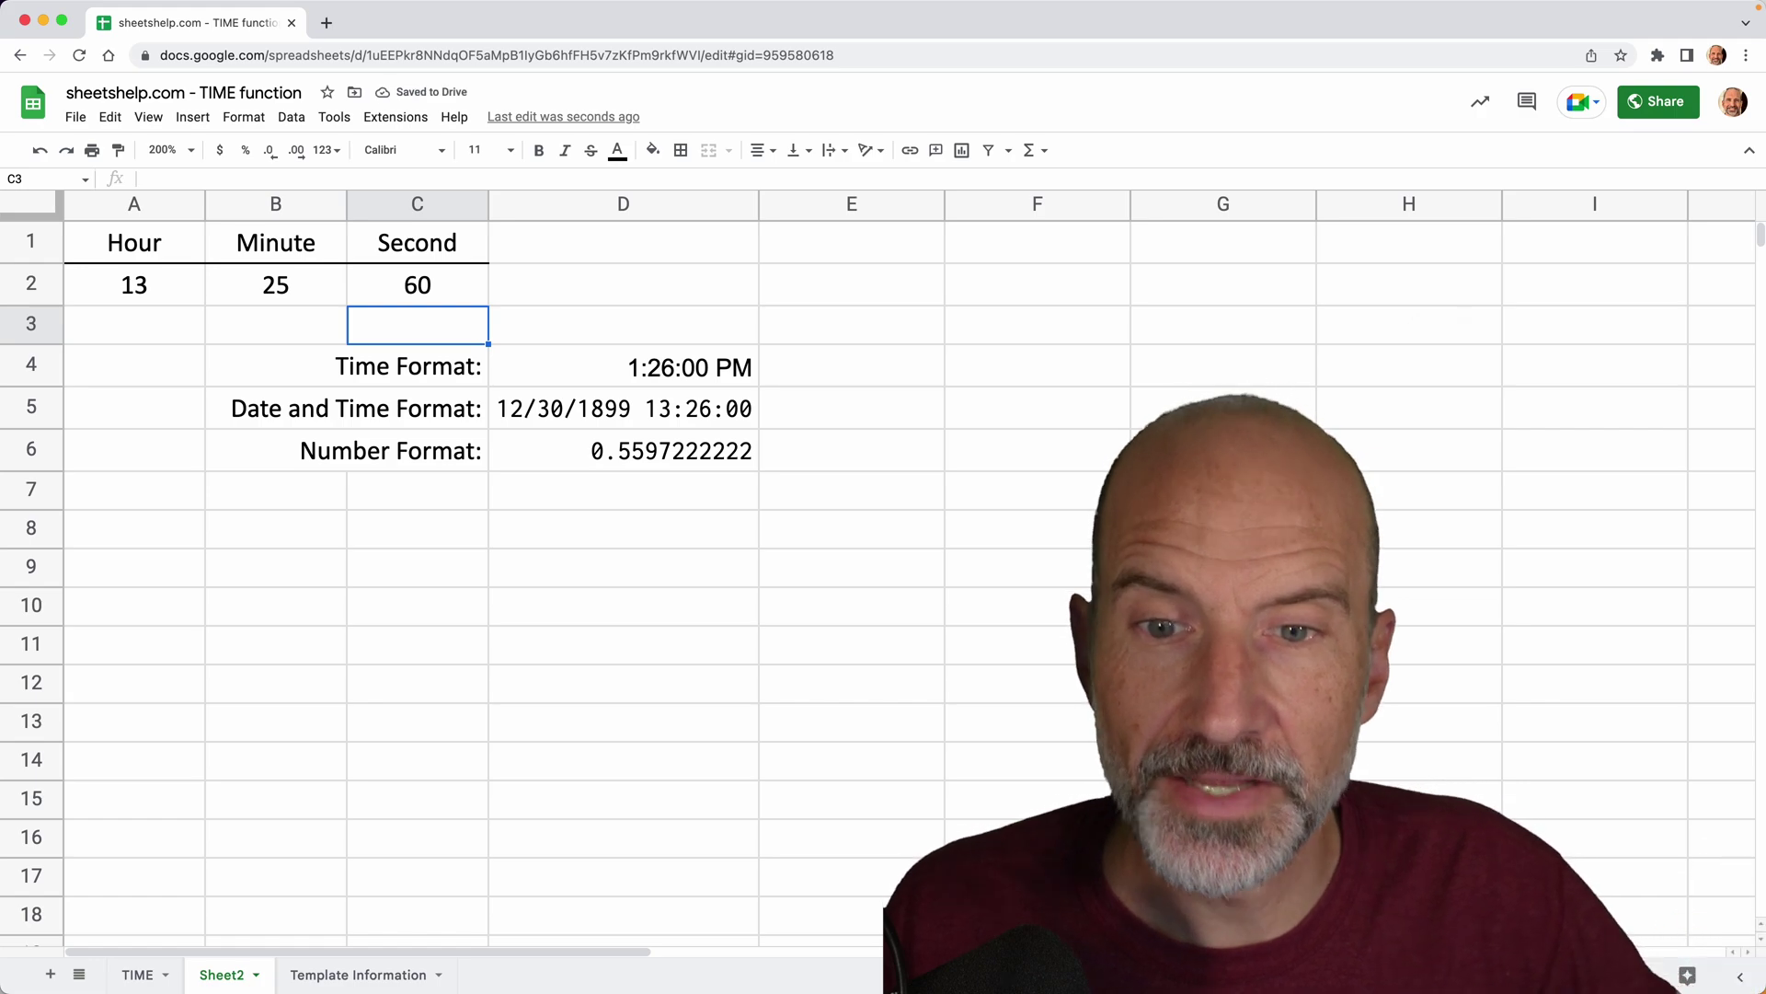
left_click(417, 284)
type("60000")
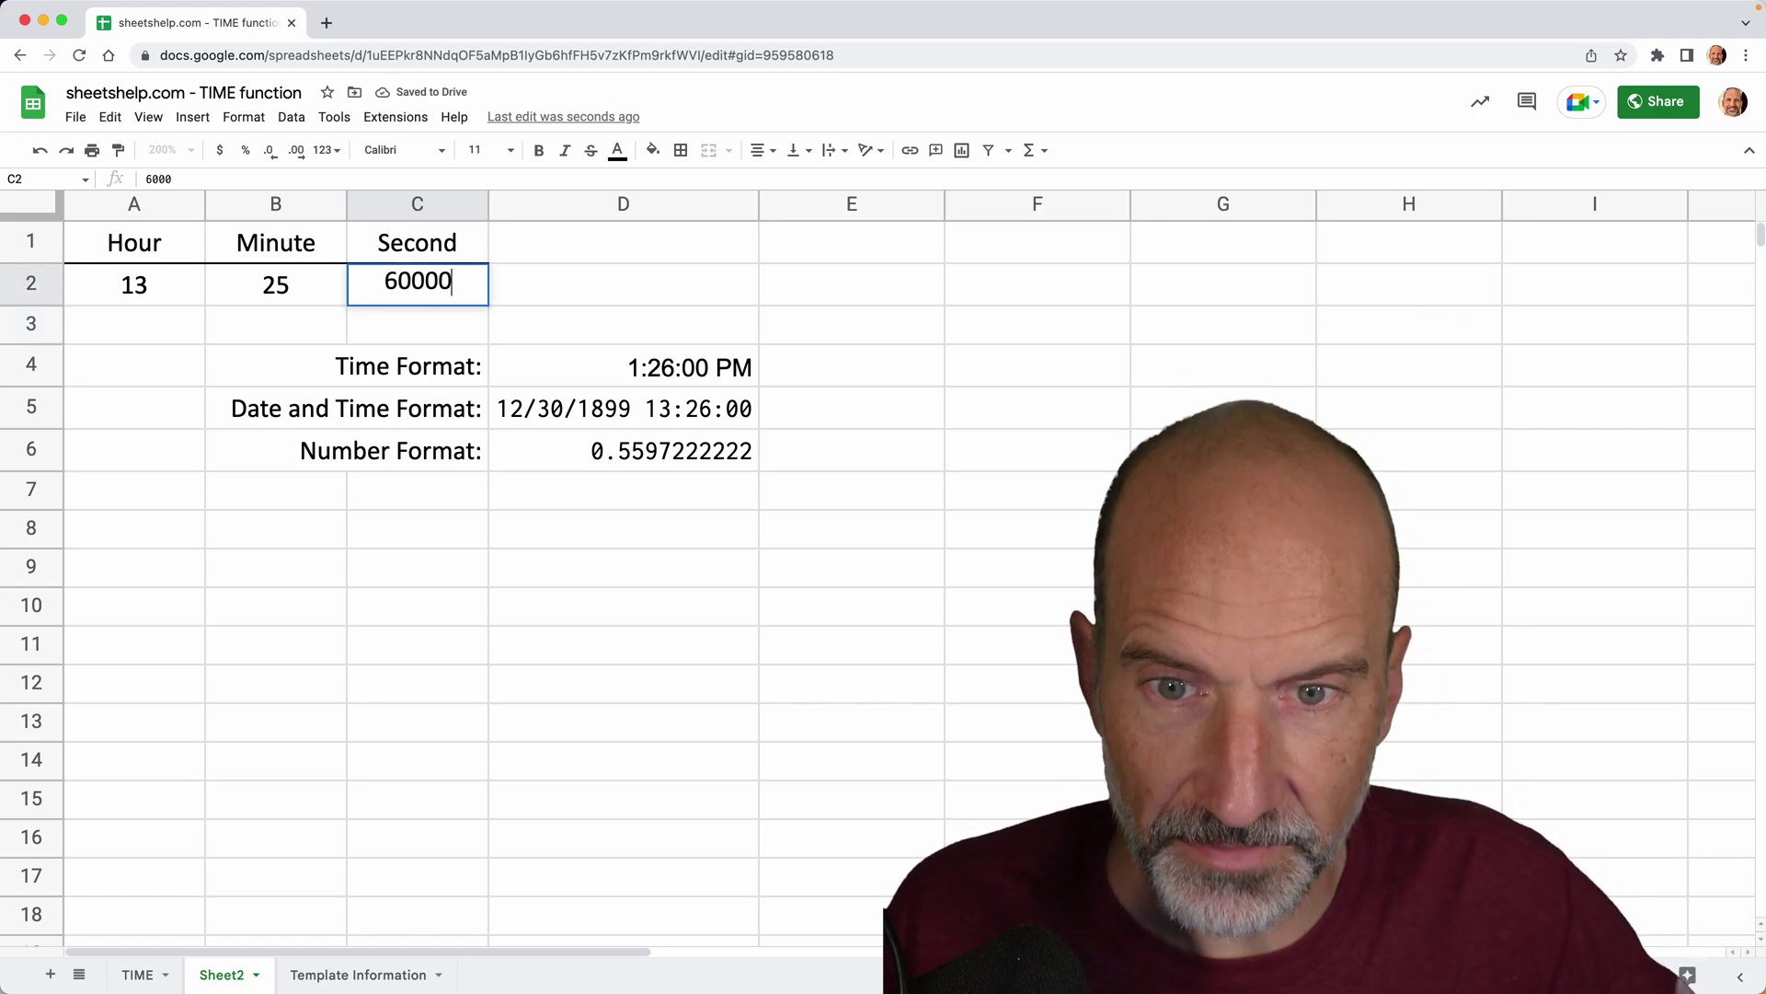
key("Return")
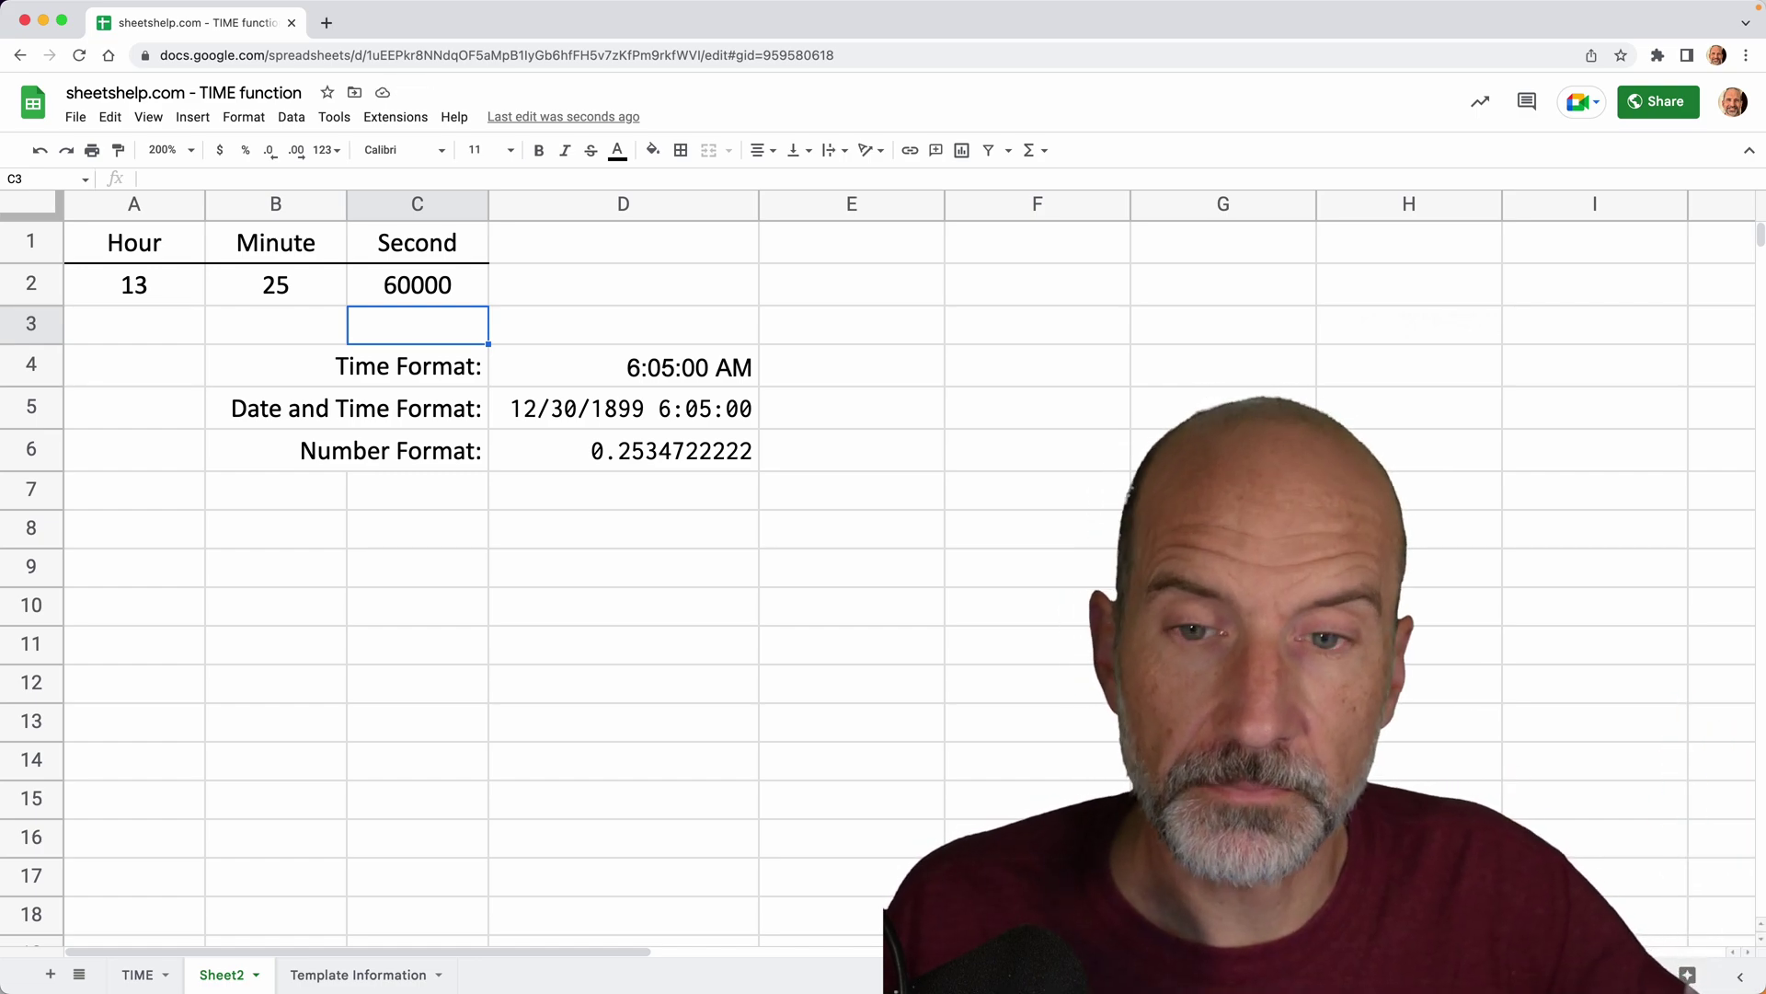
Step: Enter -6 as the seconds, giving 1:24:54 PM, and go to the TIME sheet
key("Up")
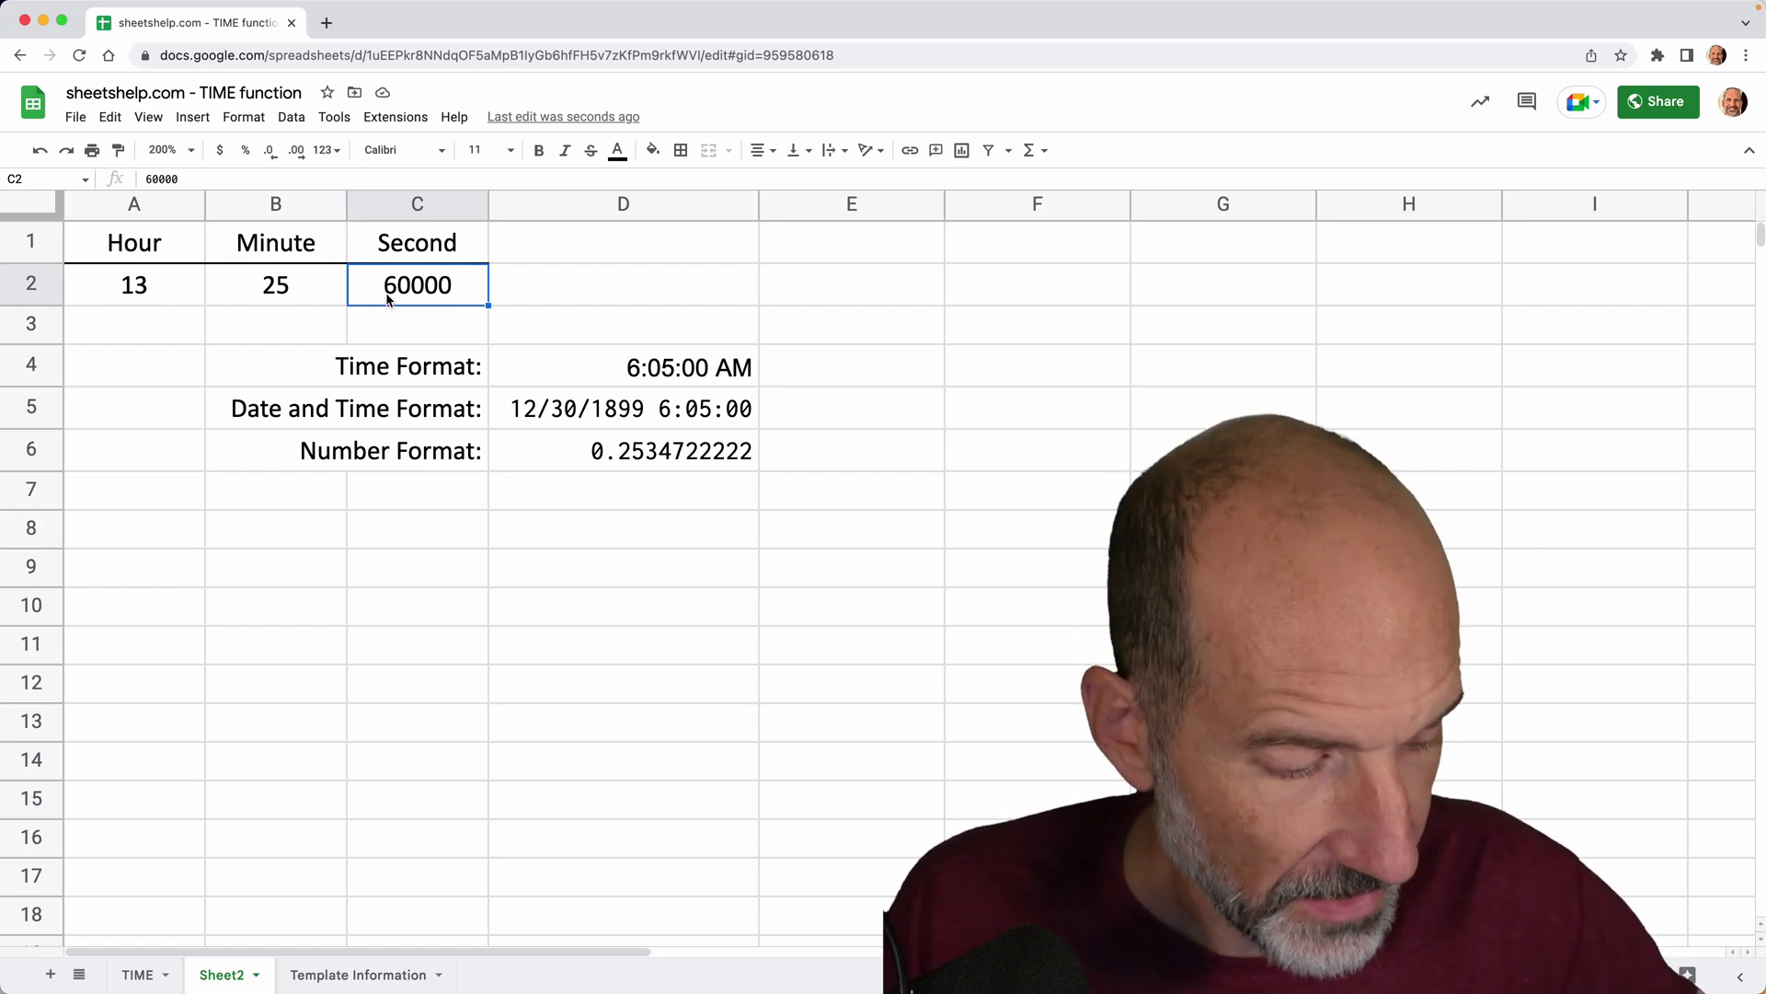
type("-6")
key("Return")
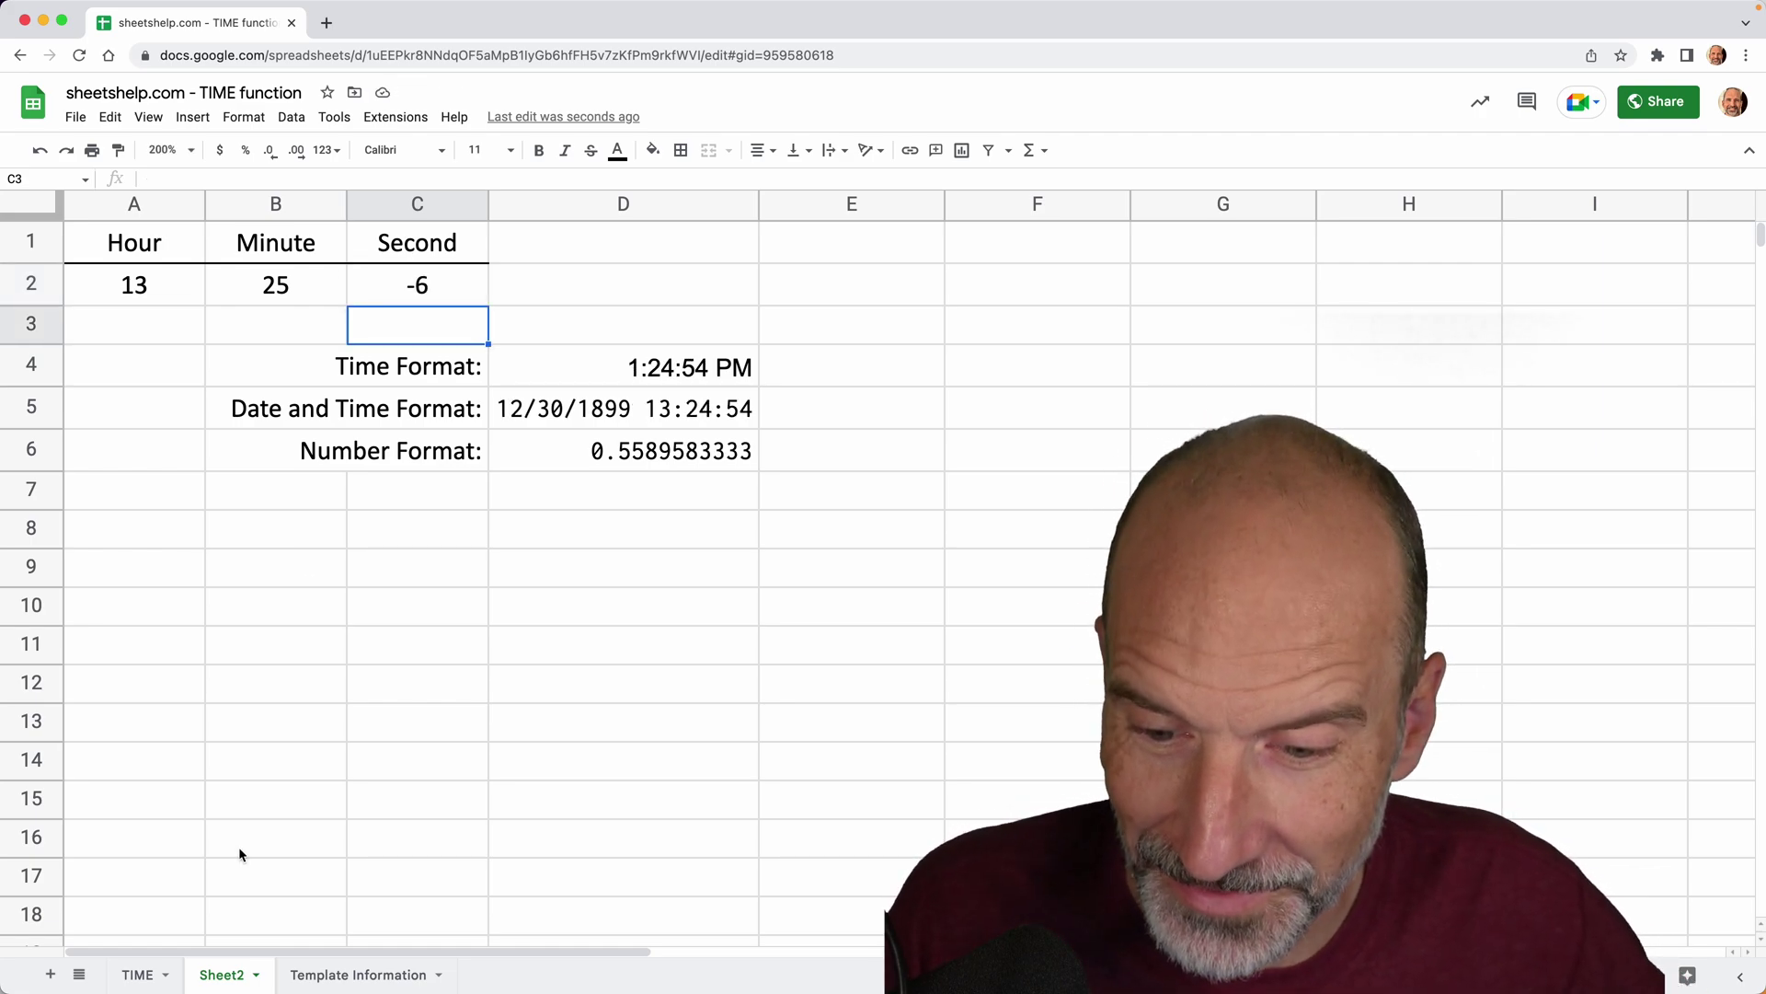
left_click(138, 975)
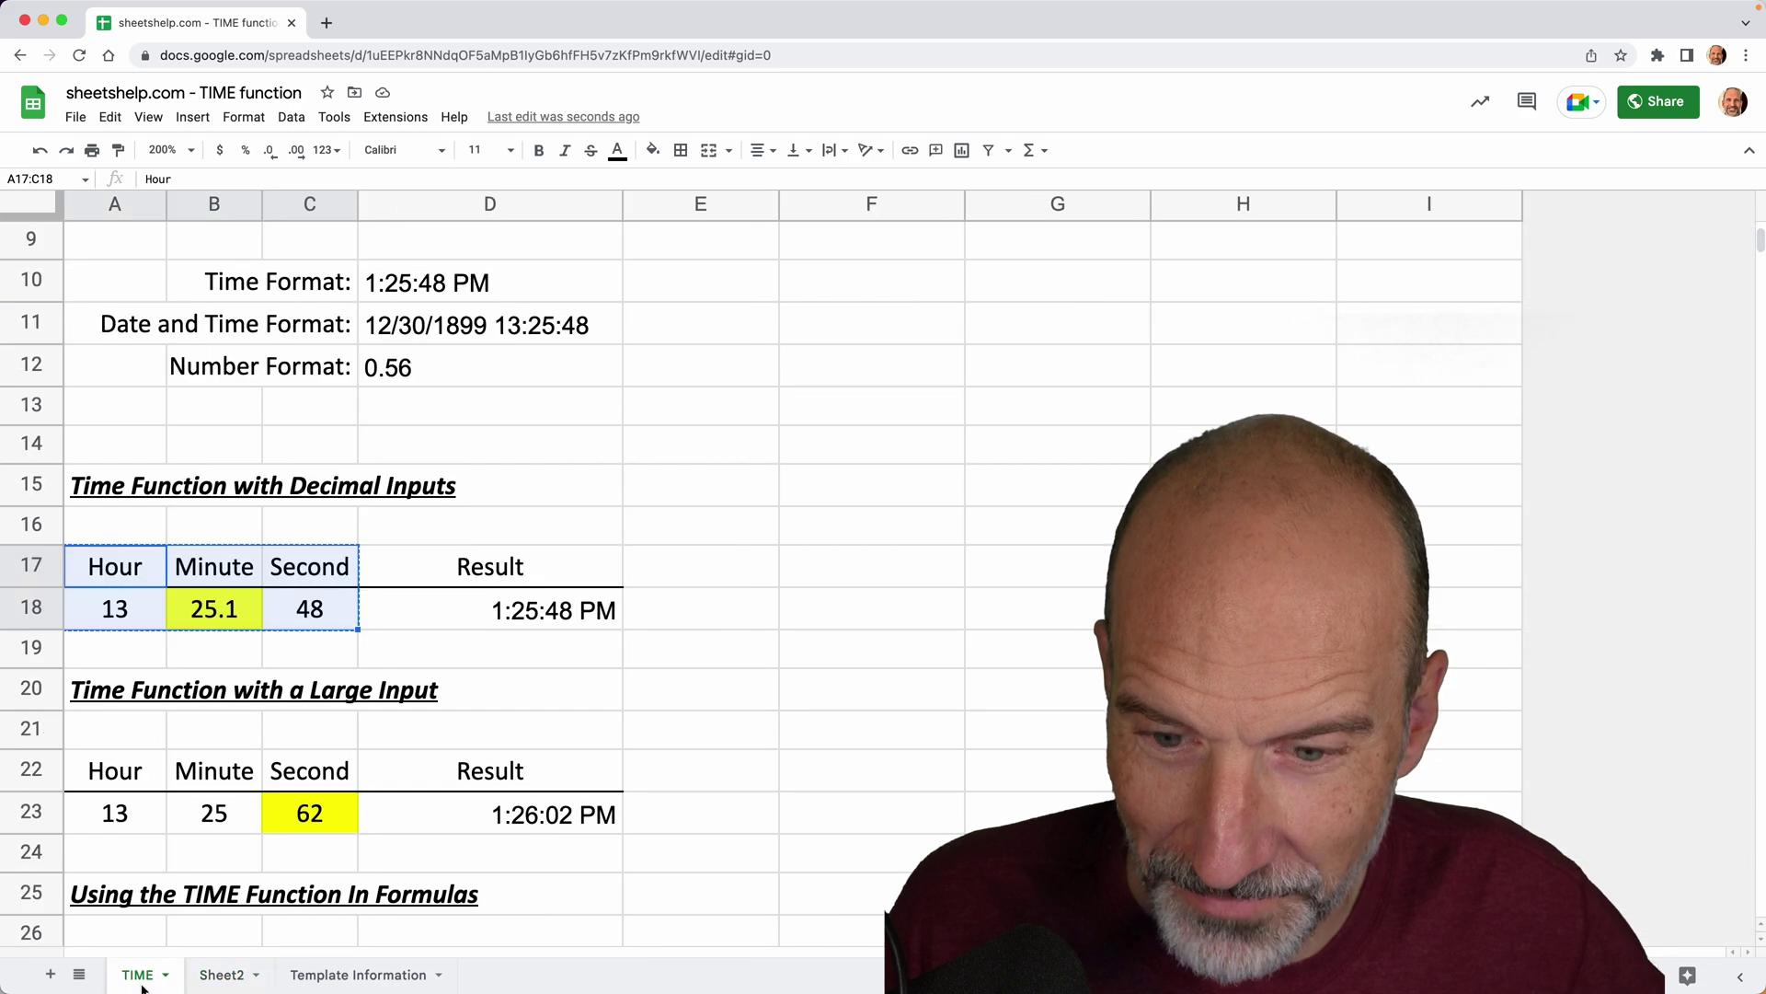
Step: Copy the two-row Hour/Minute/Second table from TIME and paste it at A1 on Sheet2
scroll(207, 897, "down", 1)
scroll(207, 897, "down", 3)
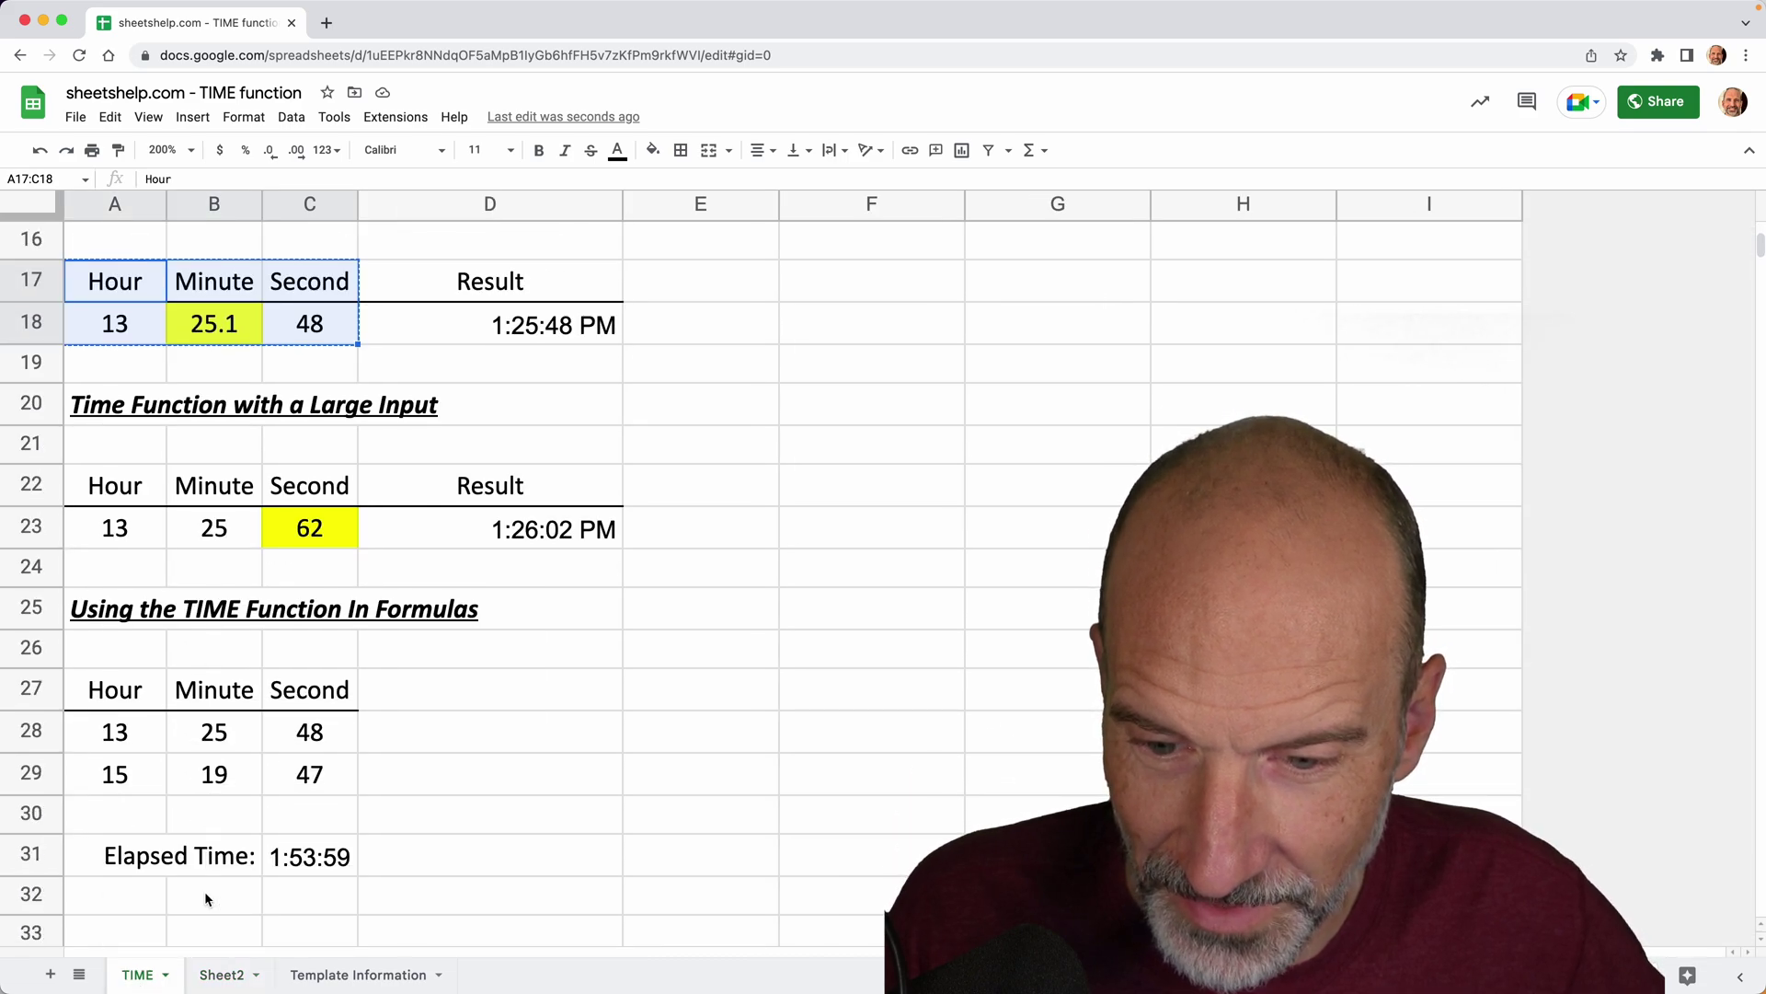
left_click_drag(123, 704, 274, 782)
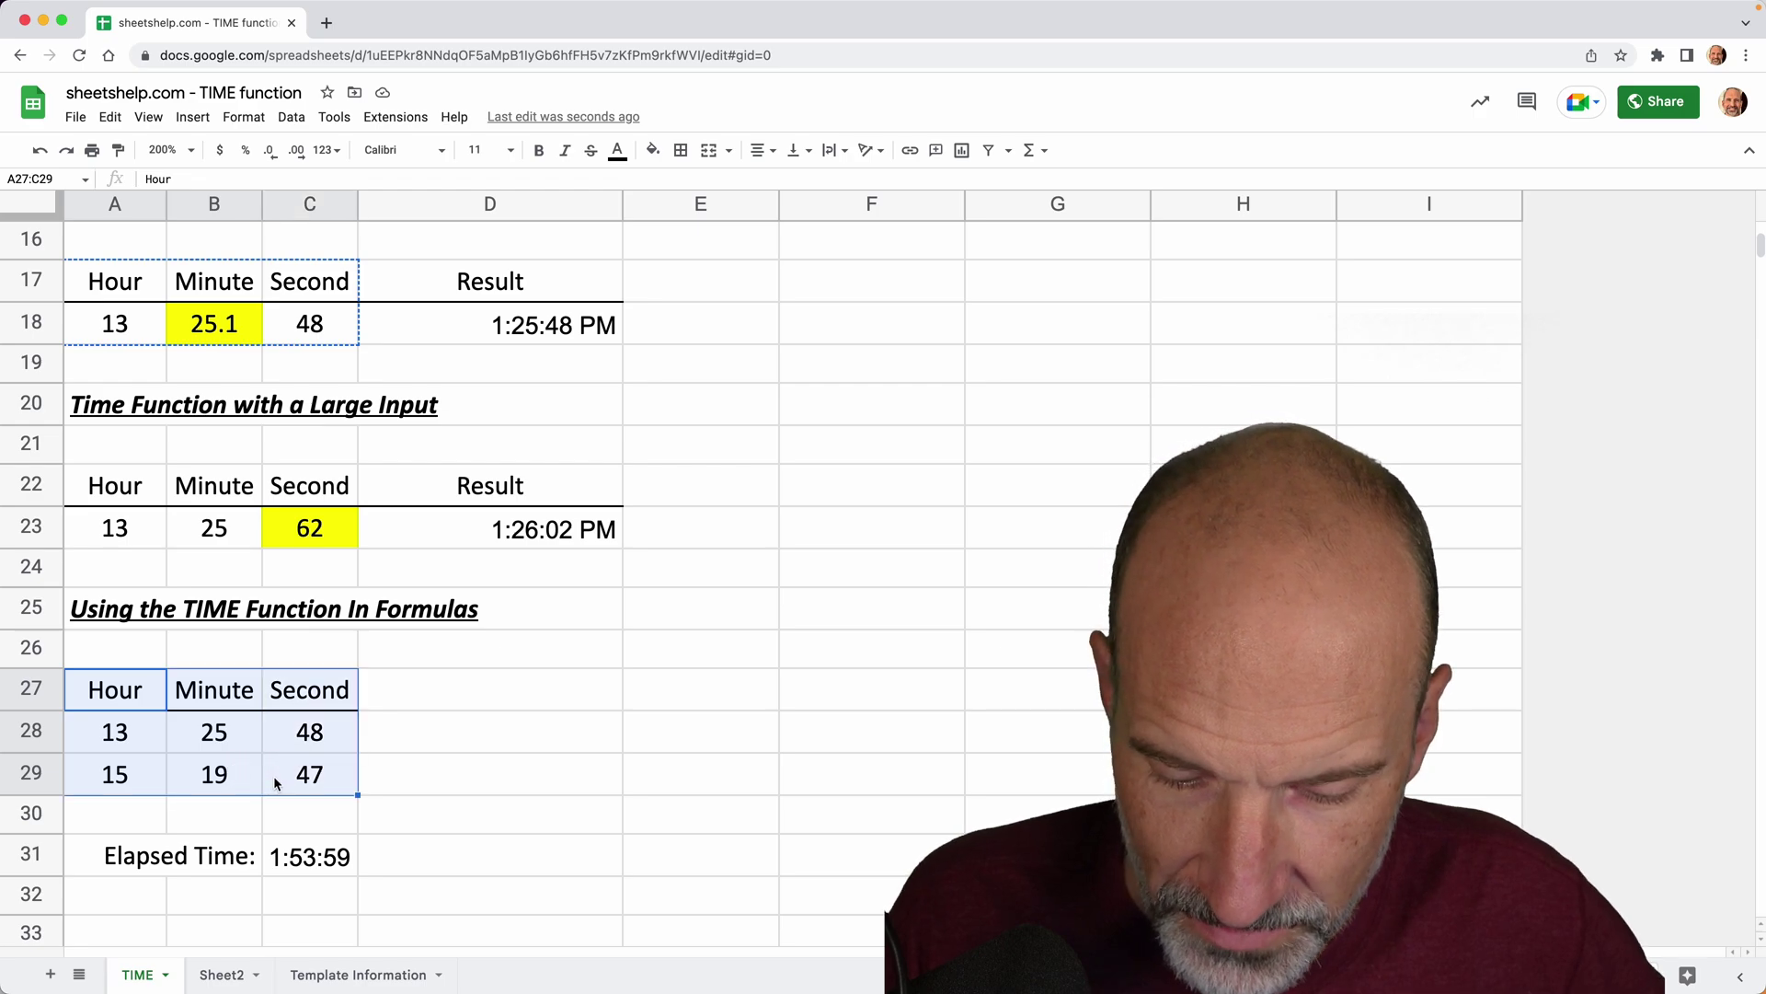
key("ctrl+c")
left_click(237, 981)
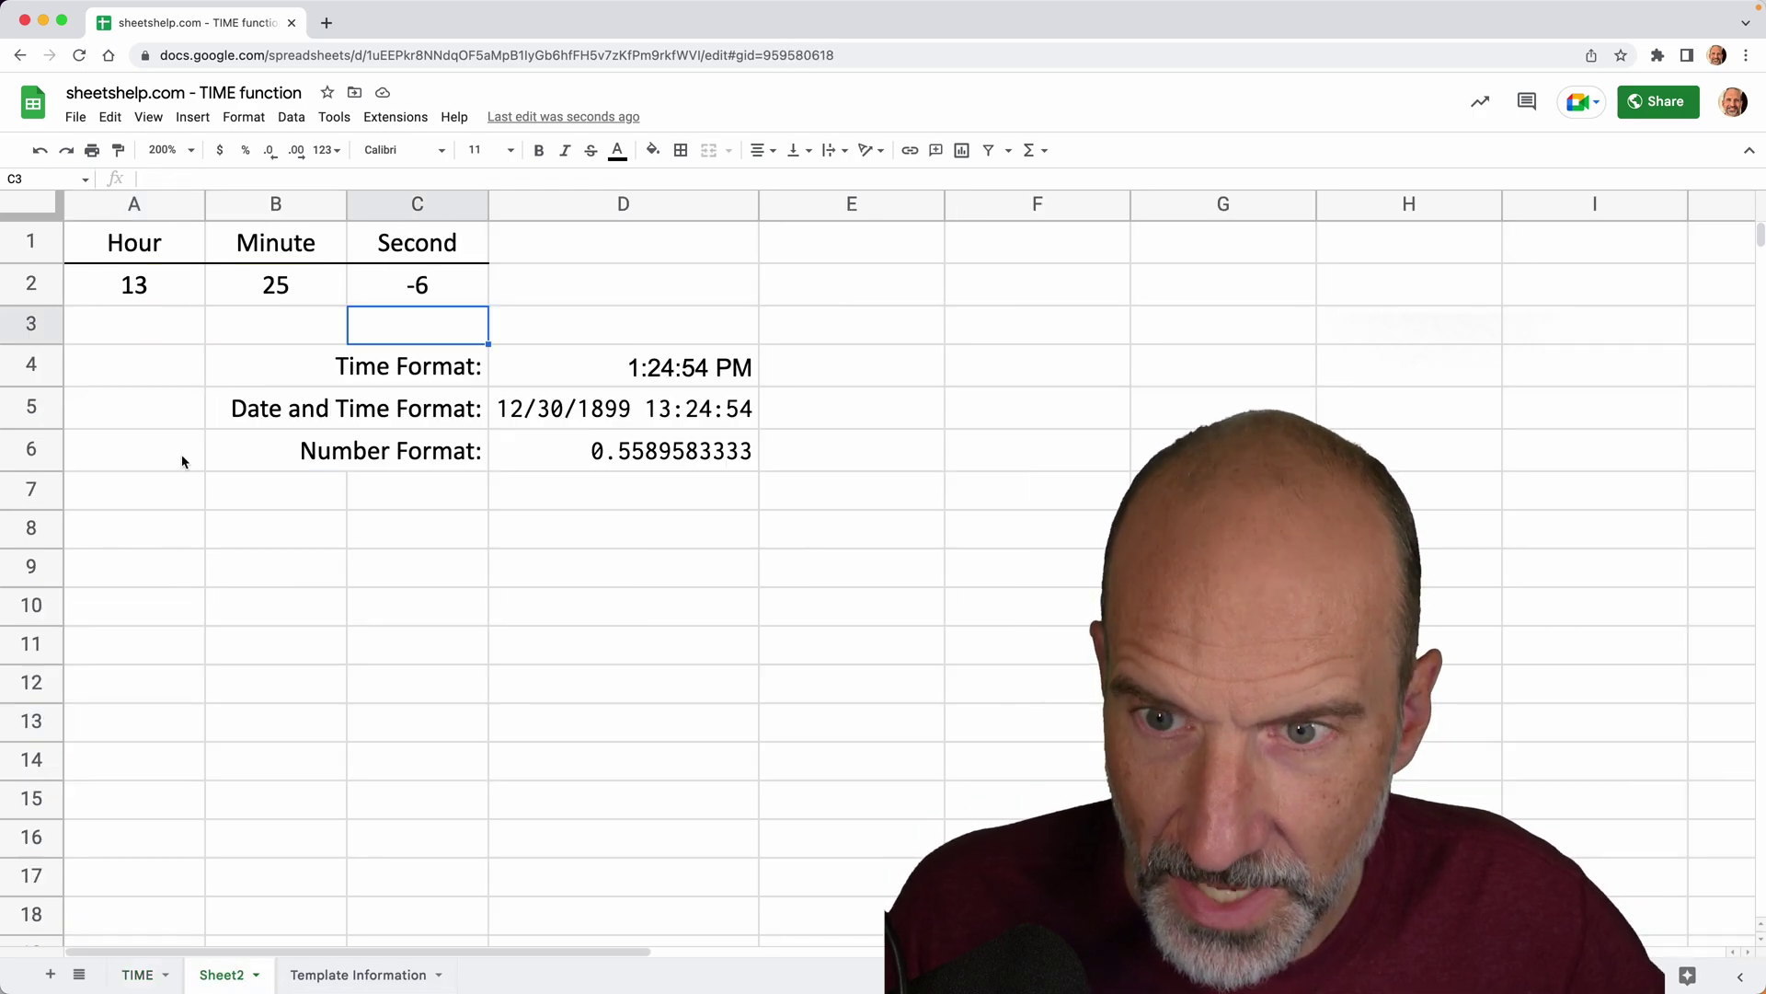
left_click(163, 258)
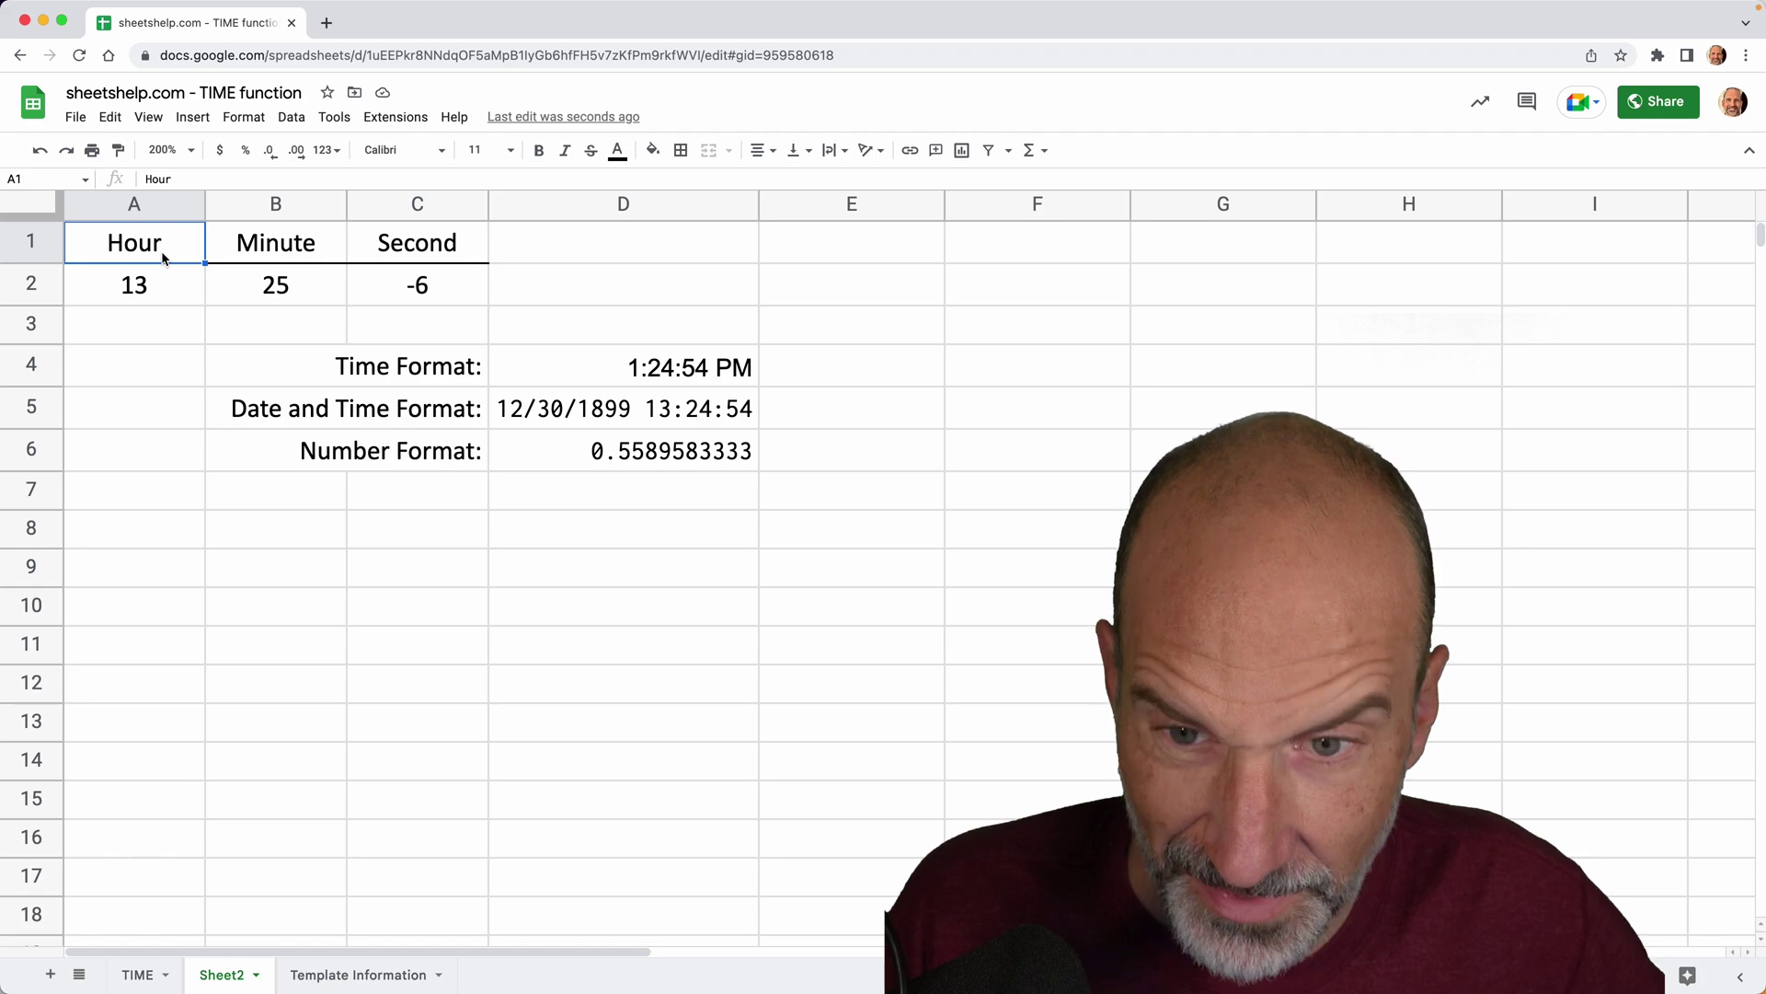
key("ctrl+v")
Step: Delete the old results in C4:D6 and clear their formatting
left_click_drag(367, 364, 720, 467)
key("Delete")
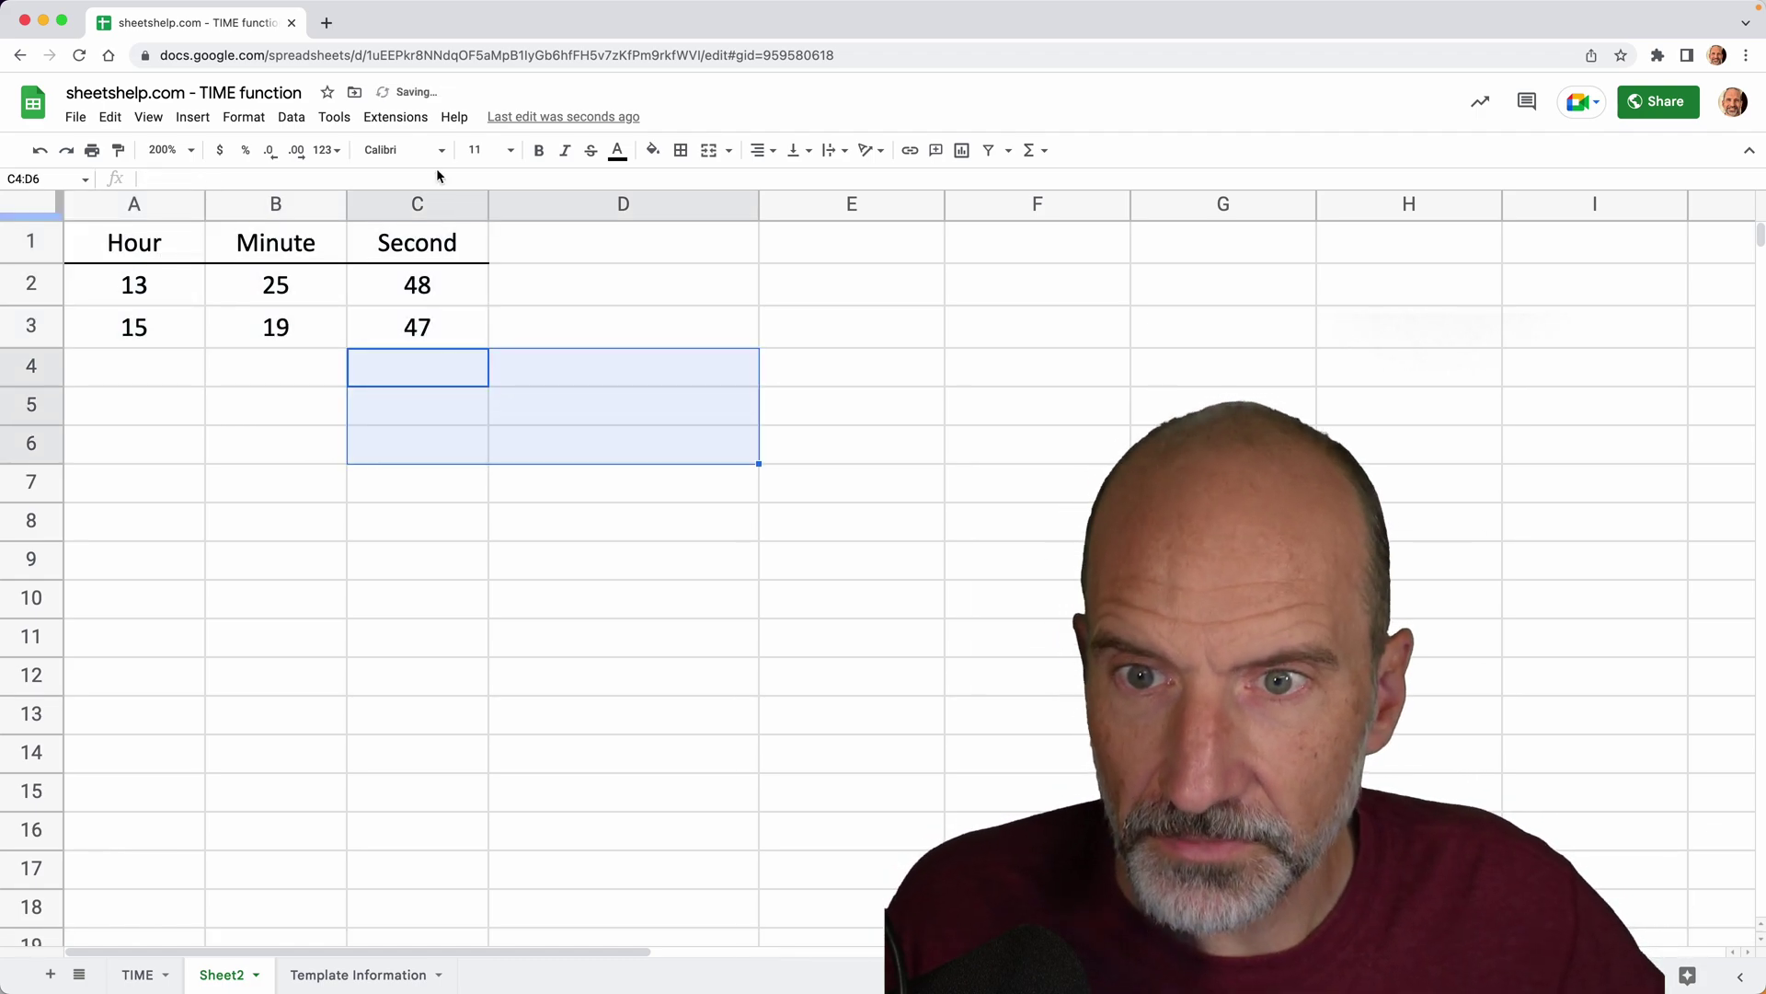
left_click(244, 117)
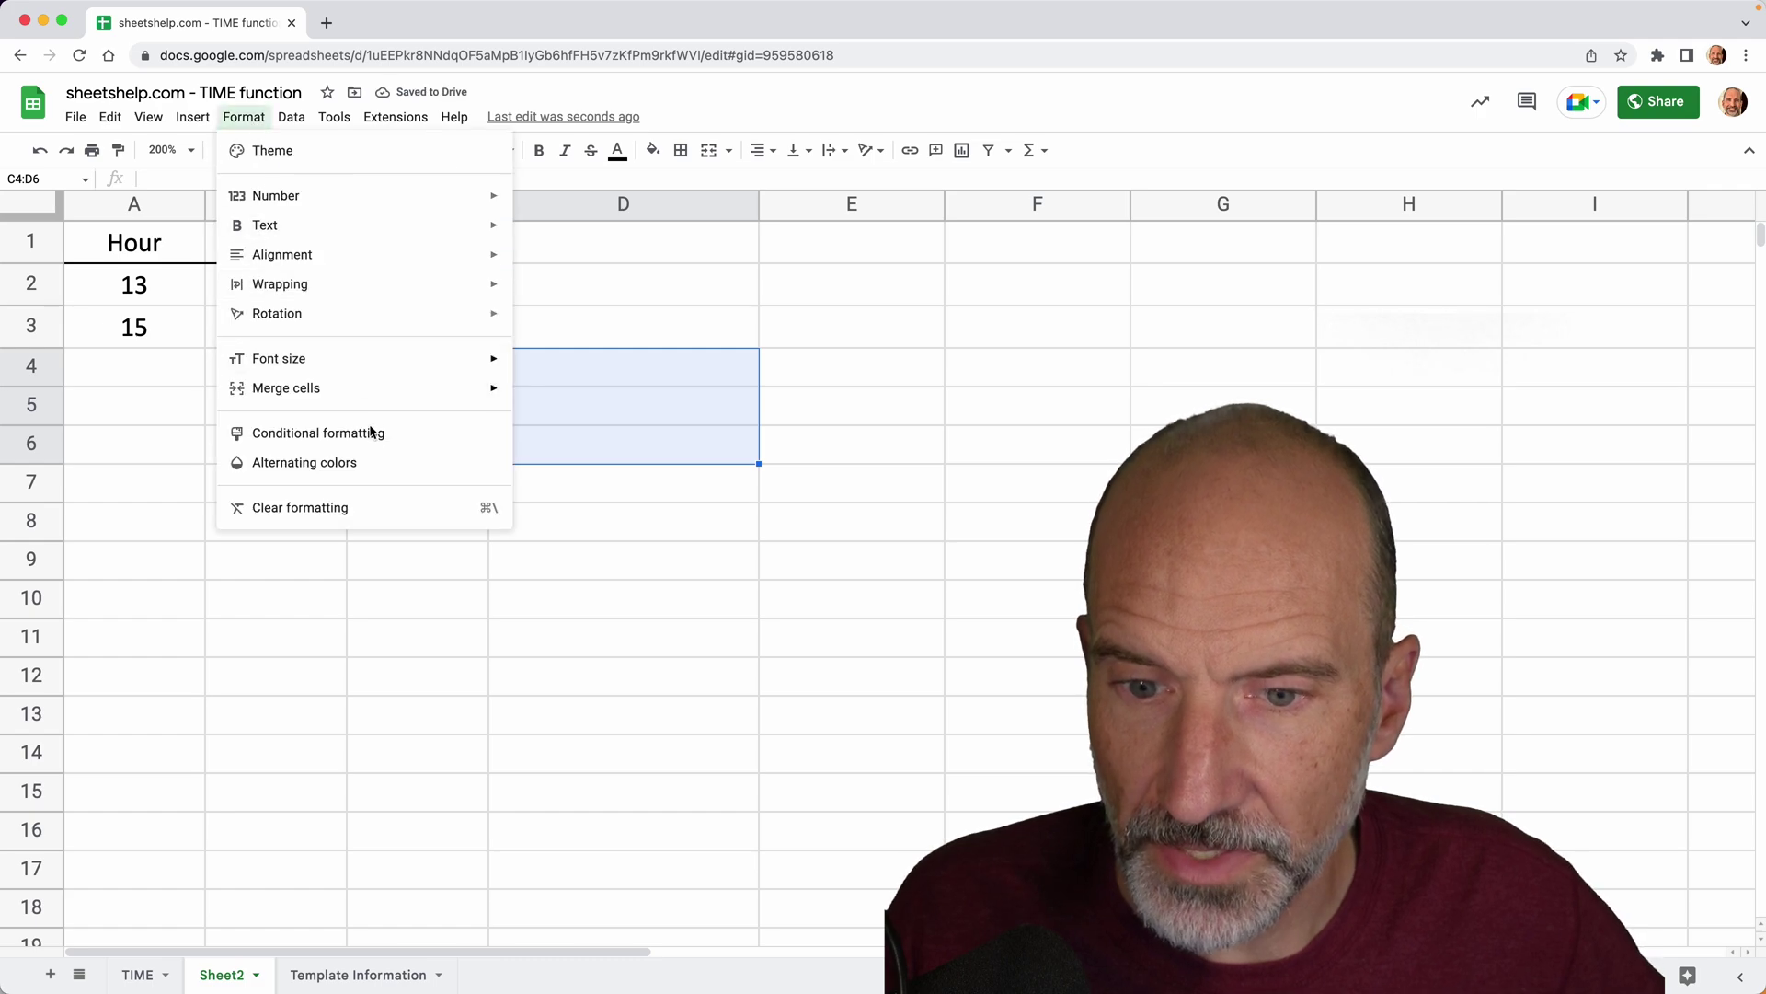
left_click(379, 508)
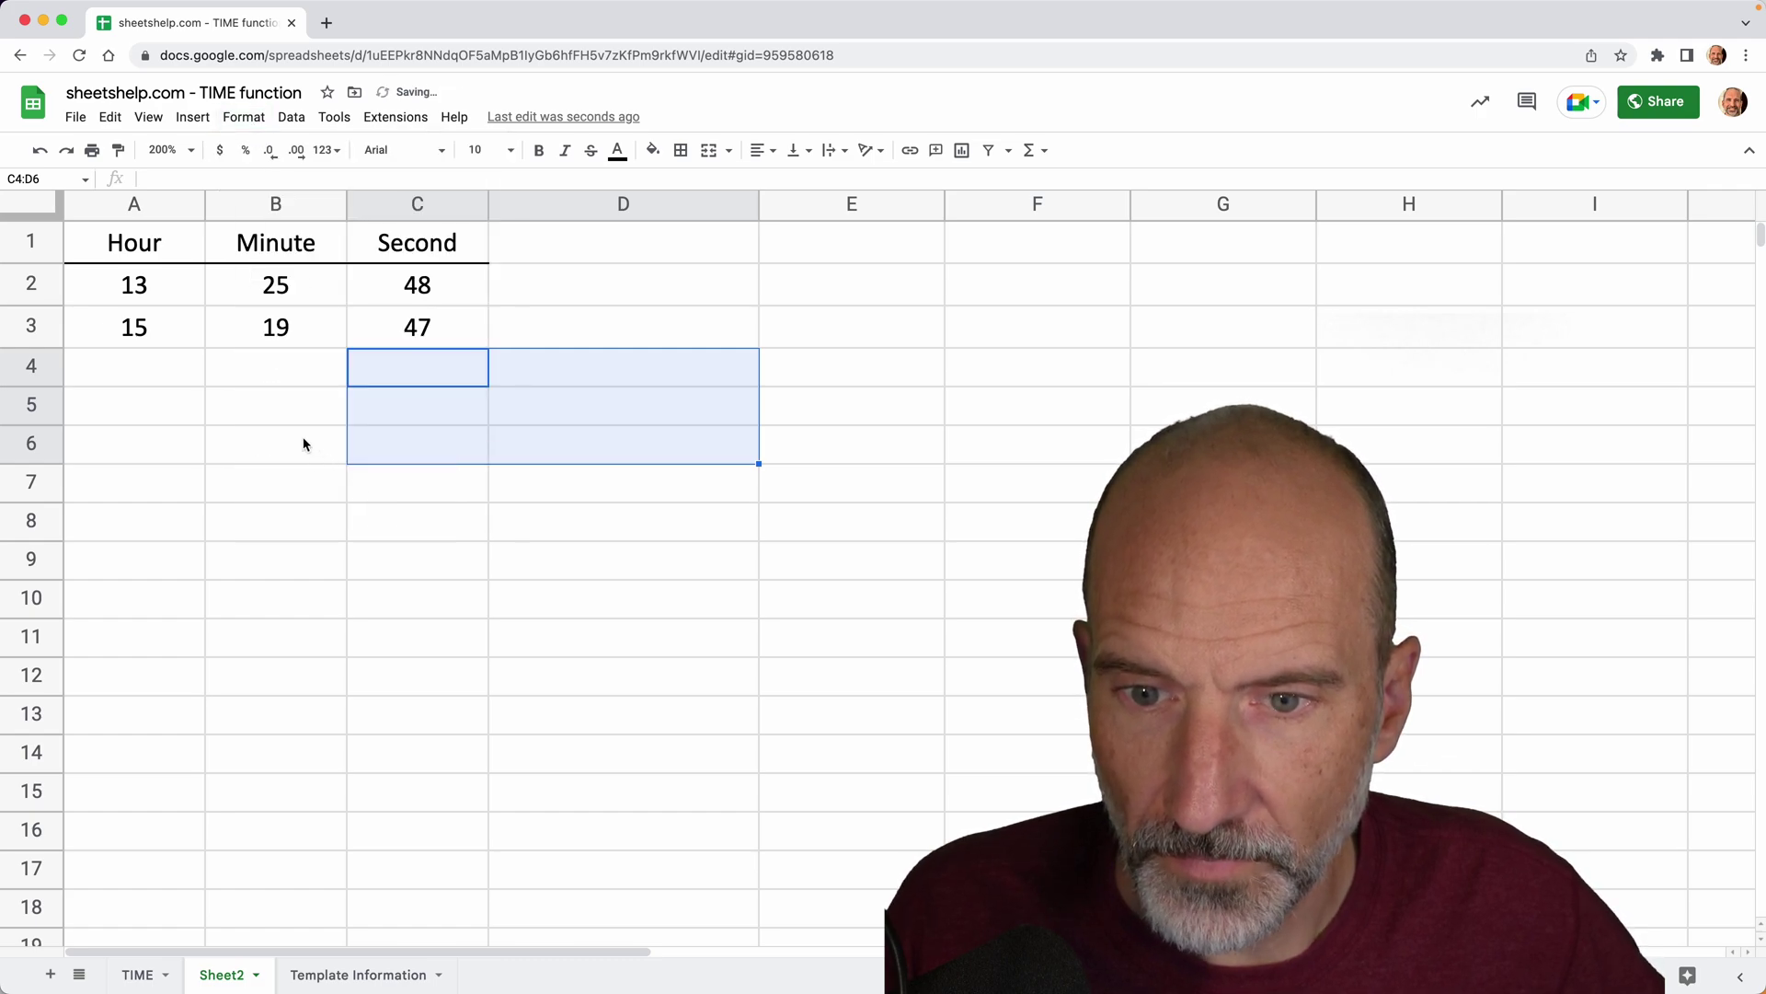
Step: Enter =3:19:47-1:25:48 in B6, which returns #N/A
left_click(304, 445)
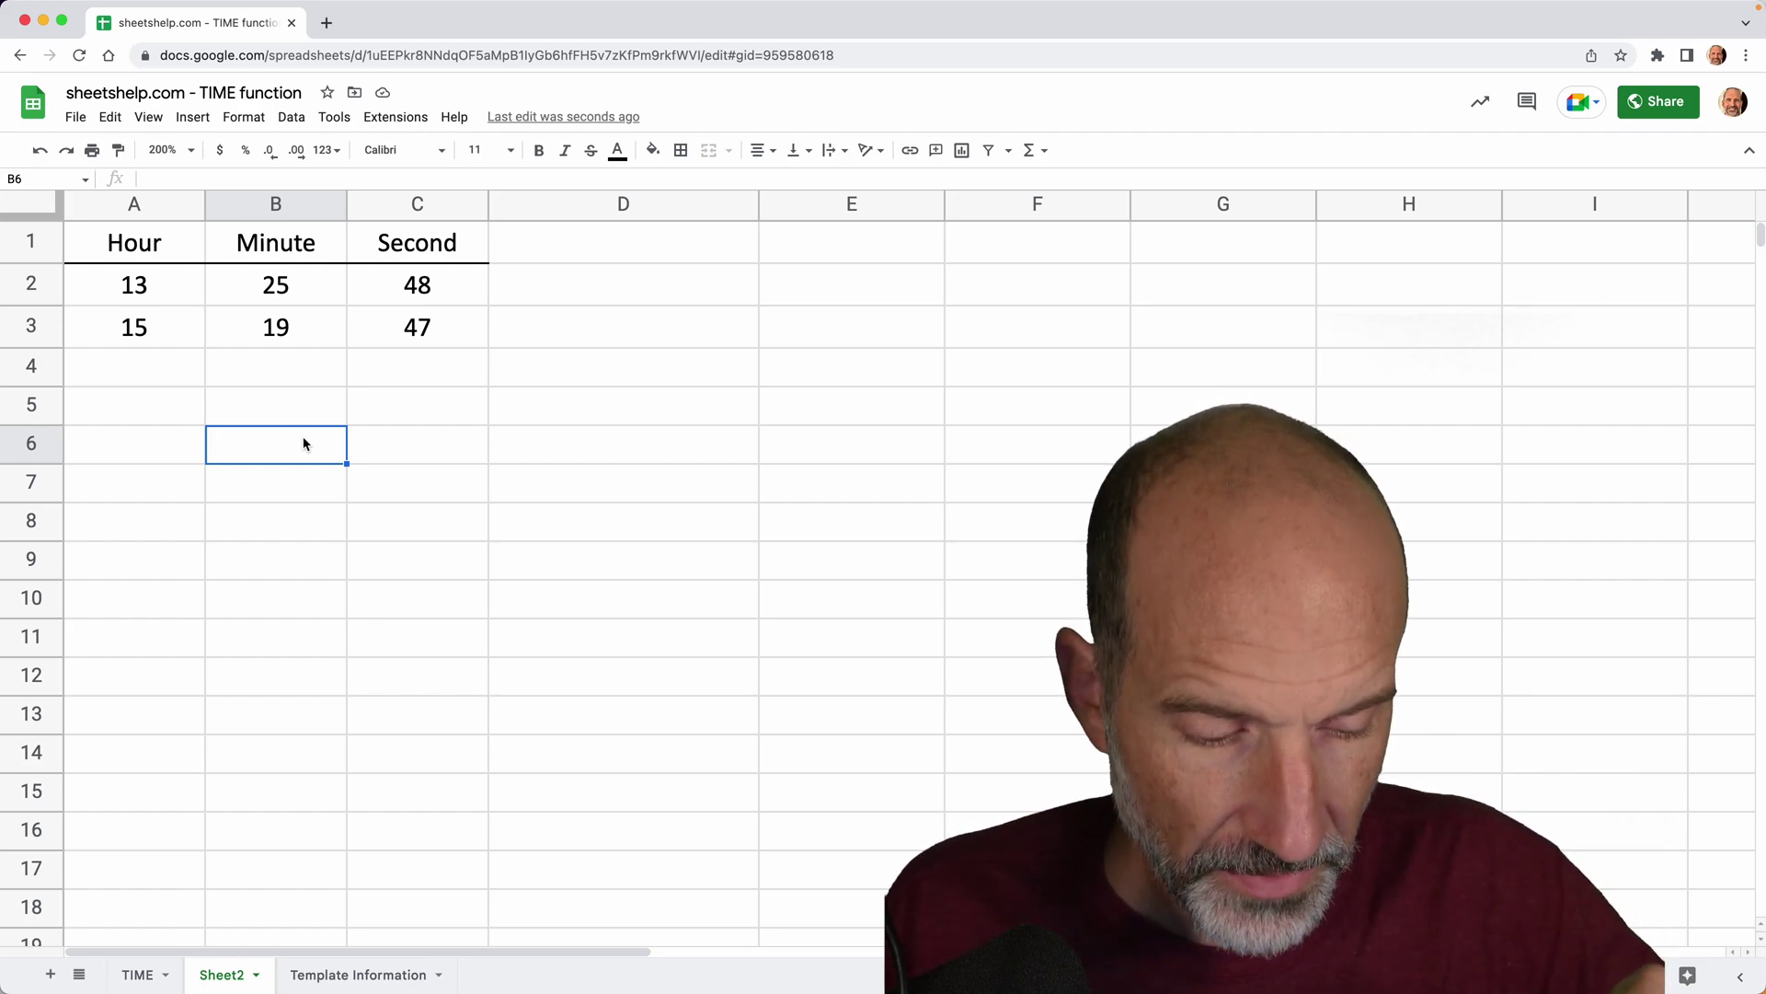
type("=")
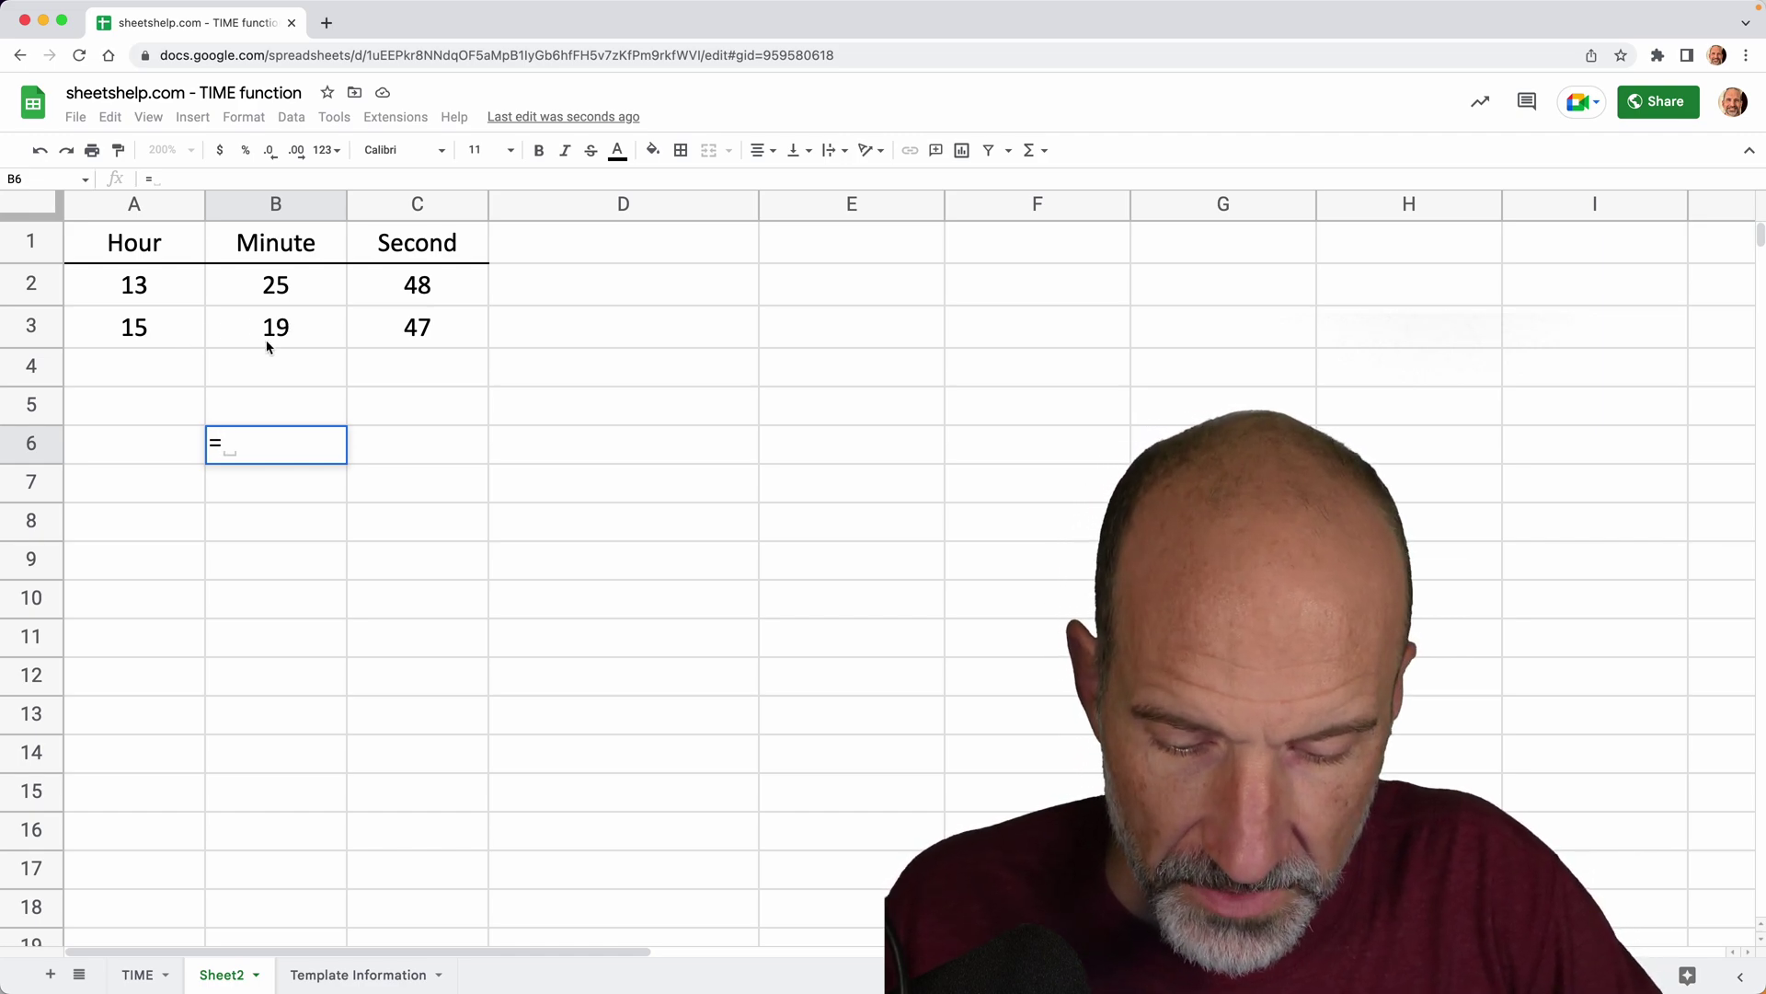
type("3:")
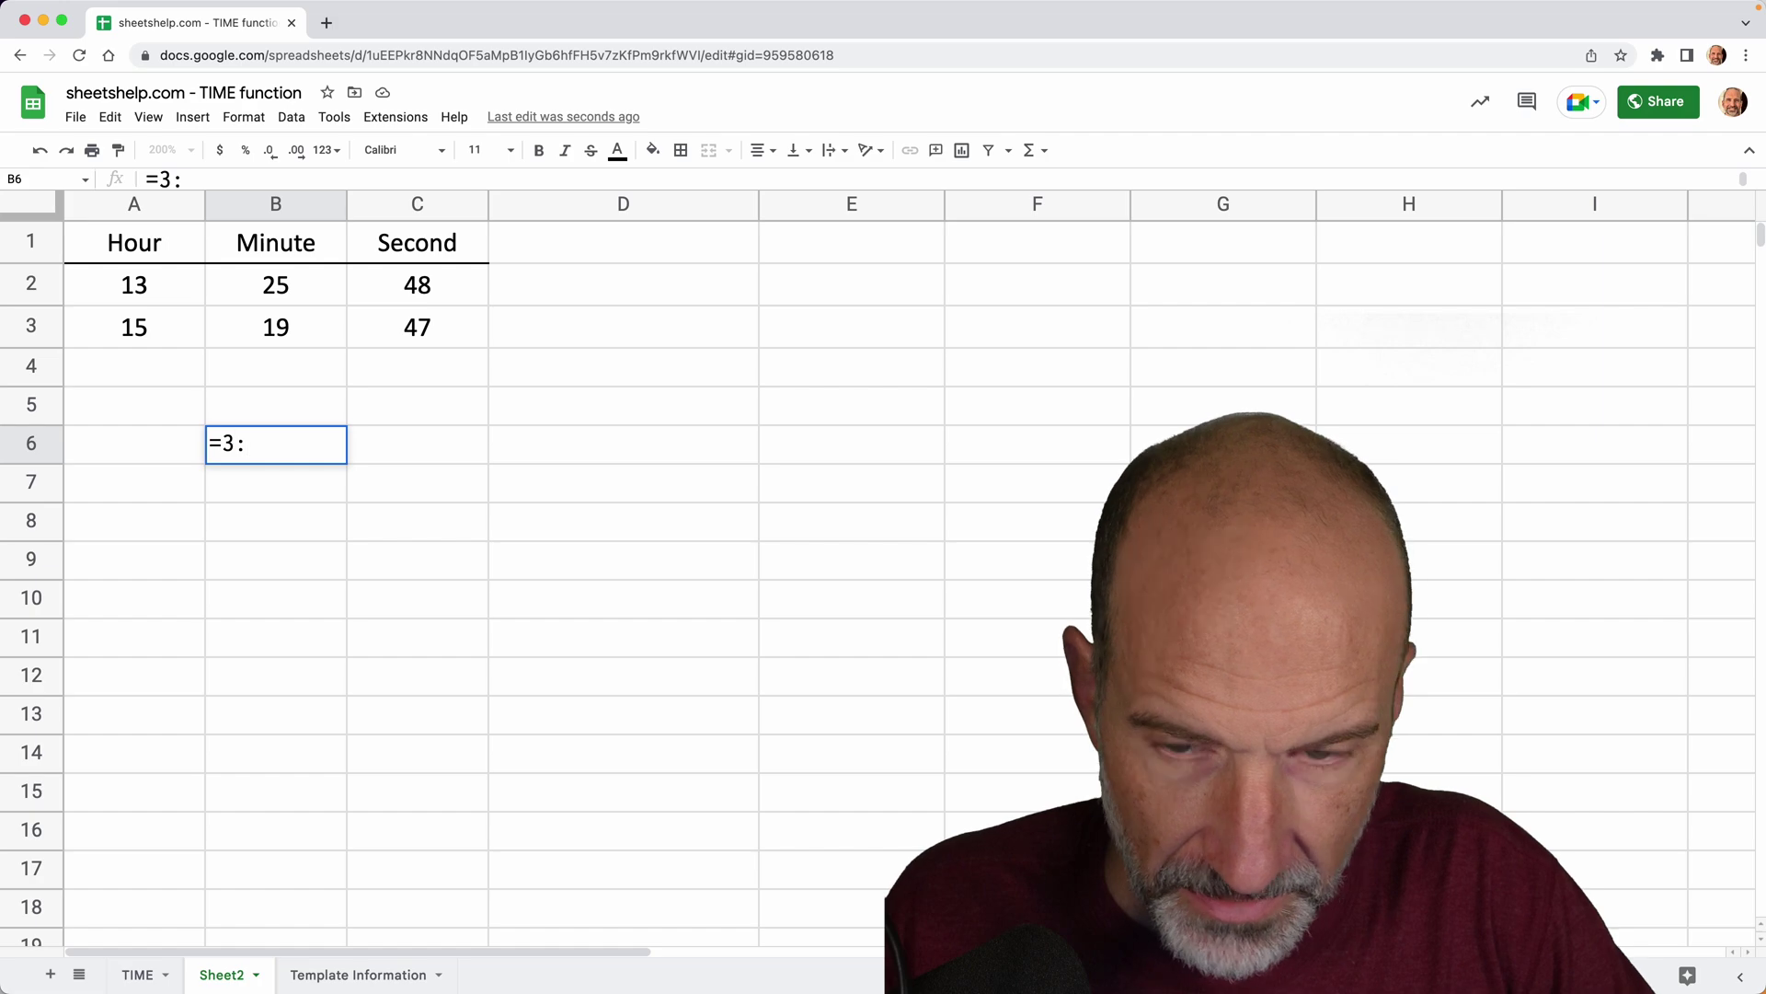
type("19:")
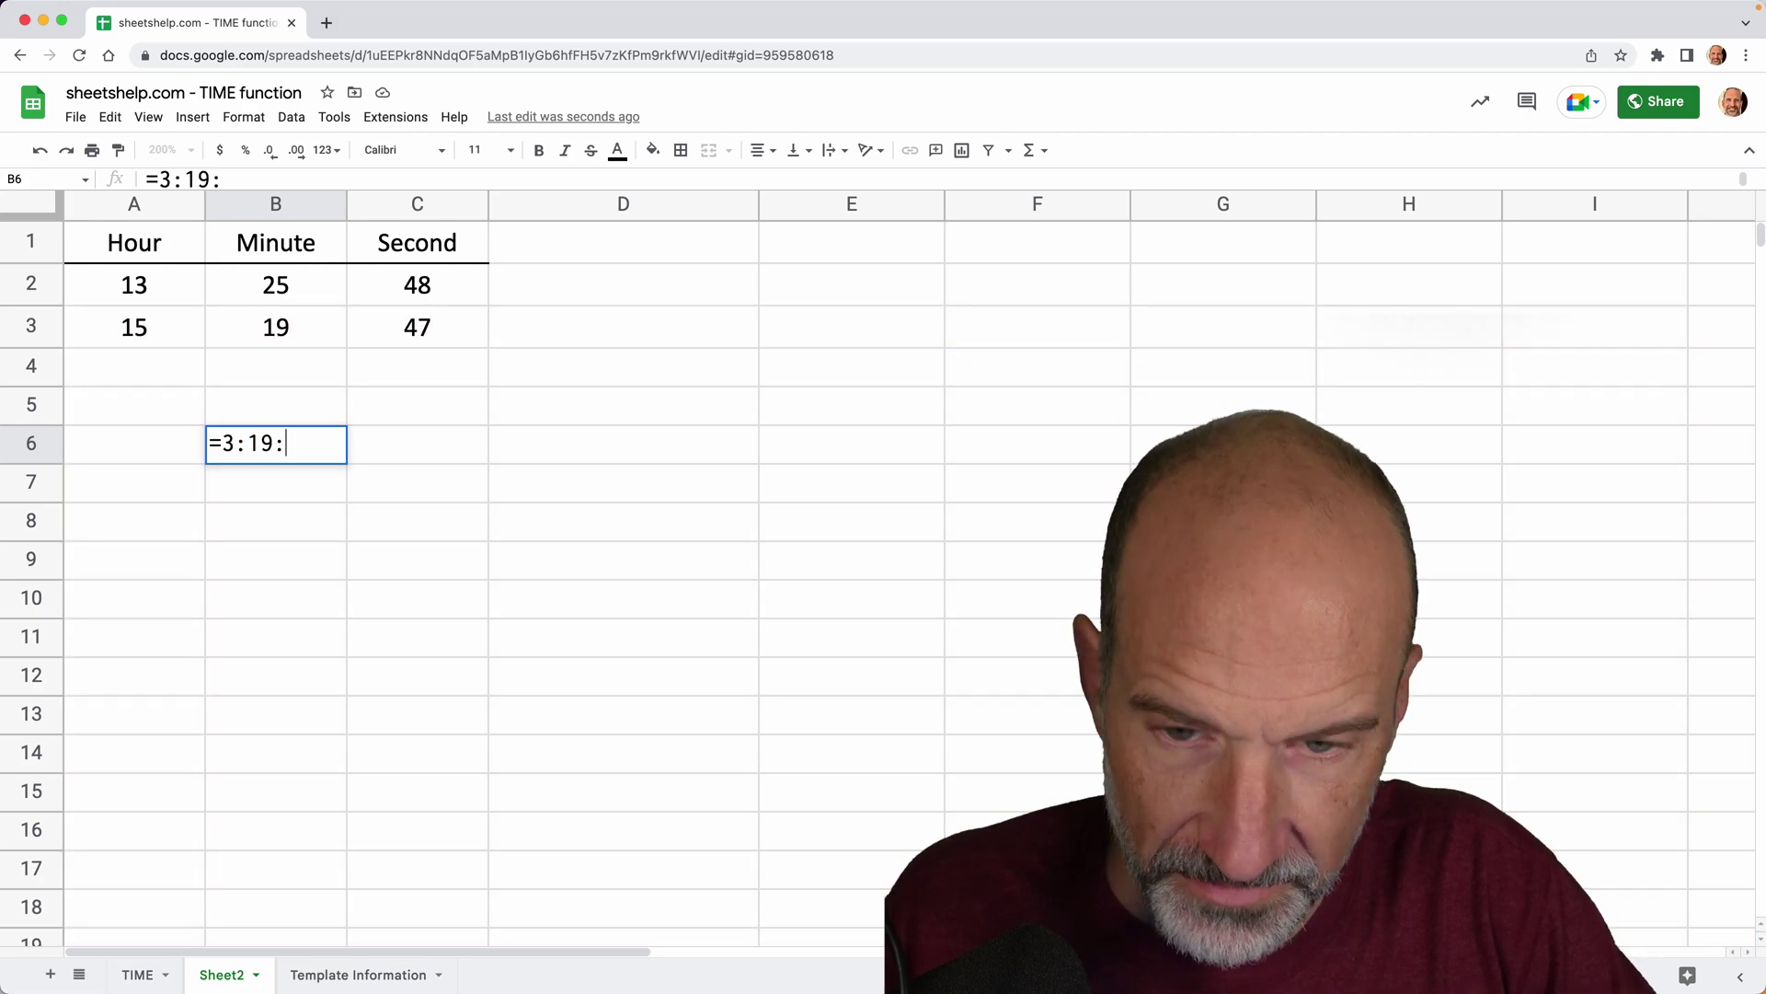
type("47")
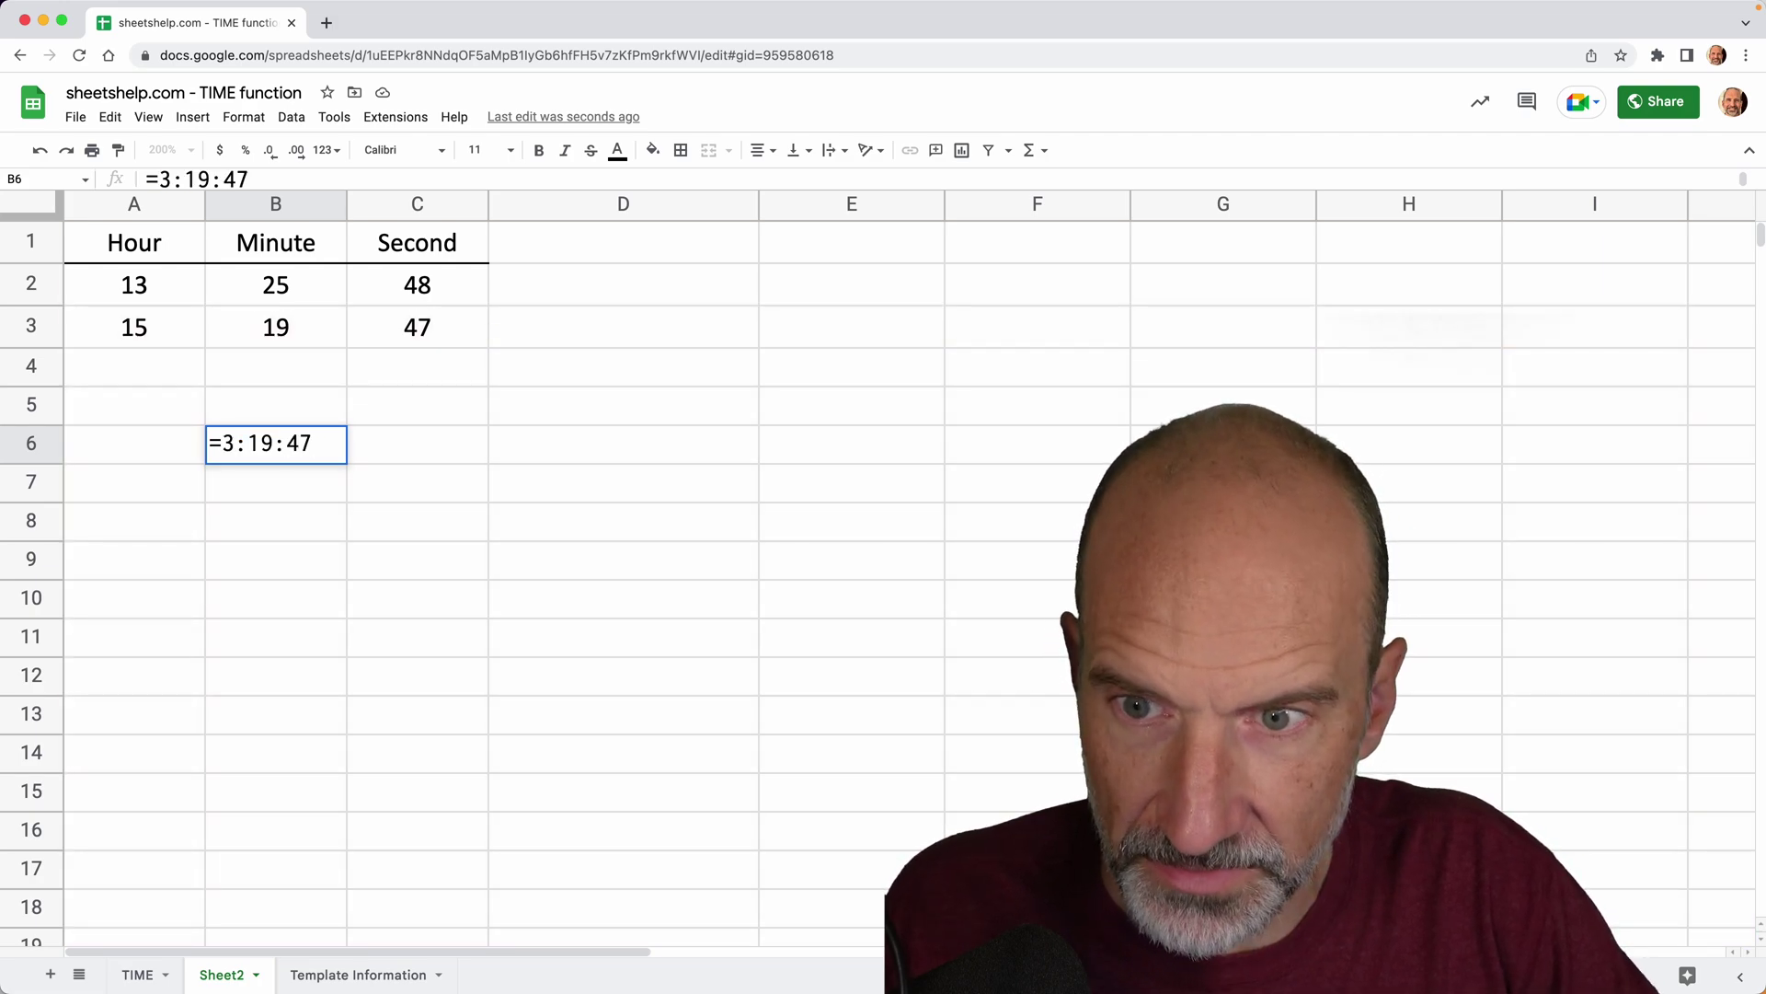
type("-1:")
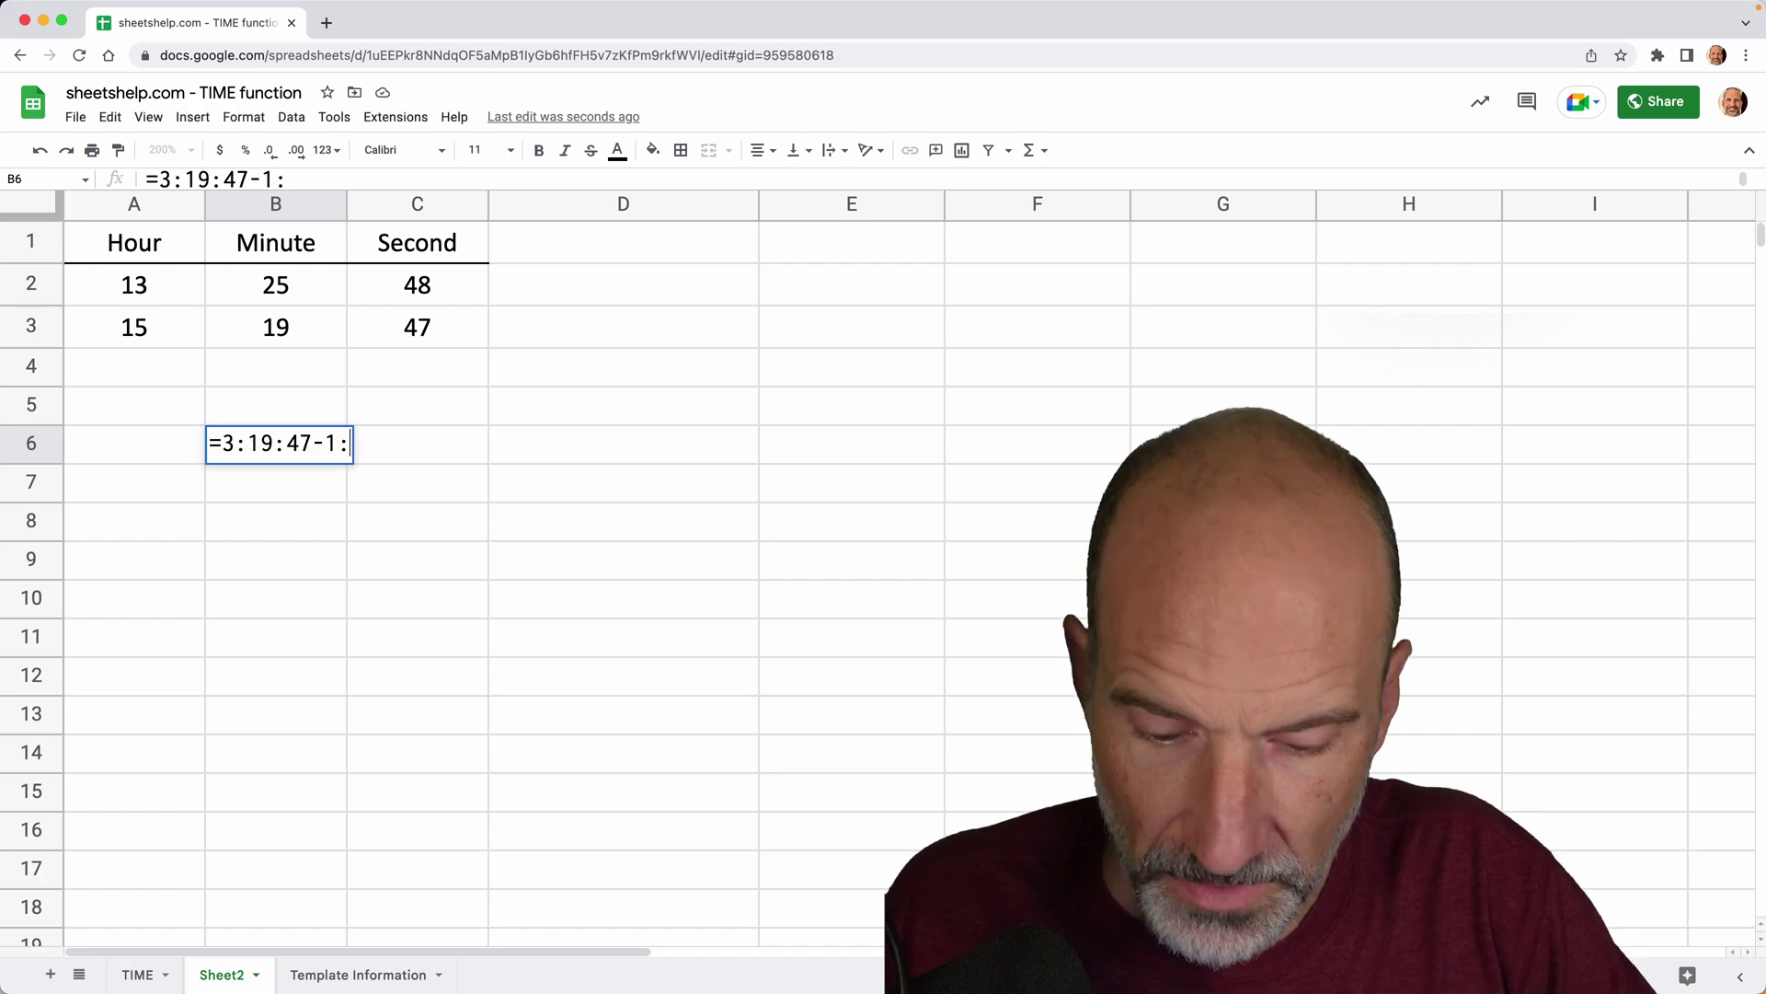
type("25:48")
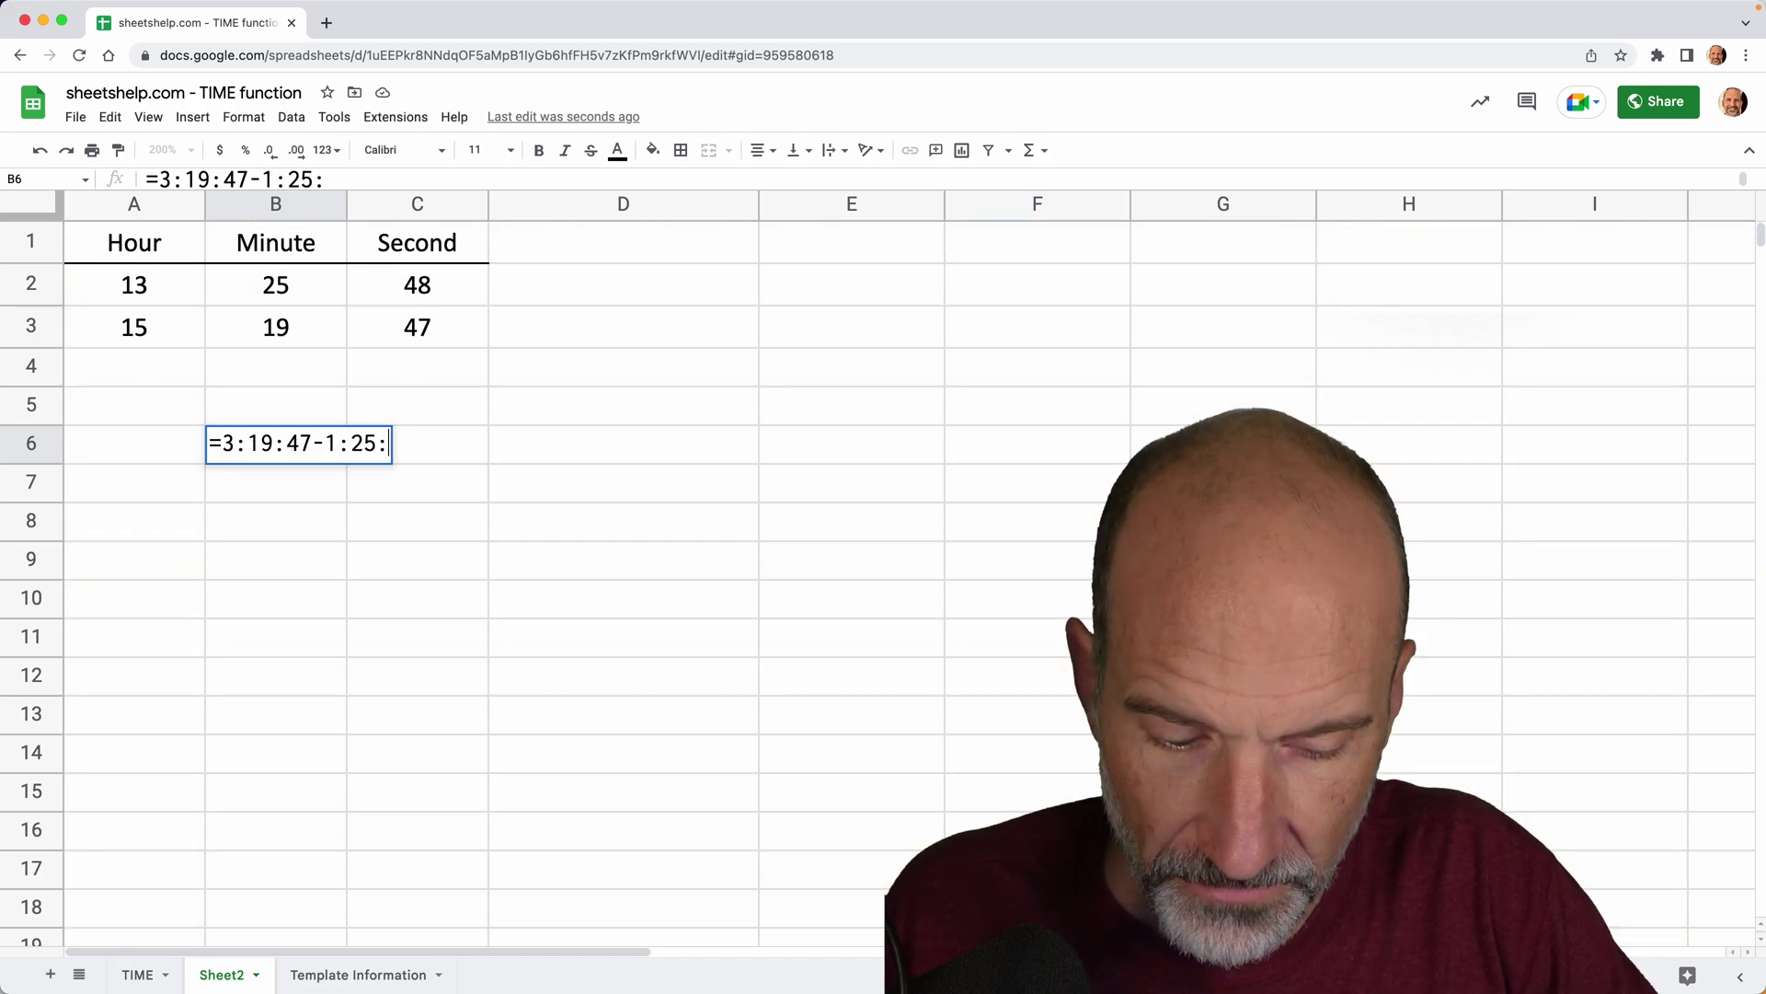
key("Return")
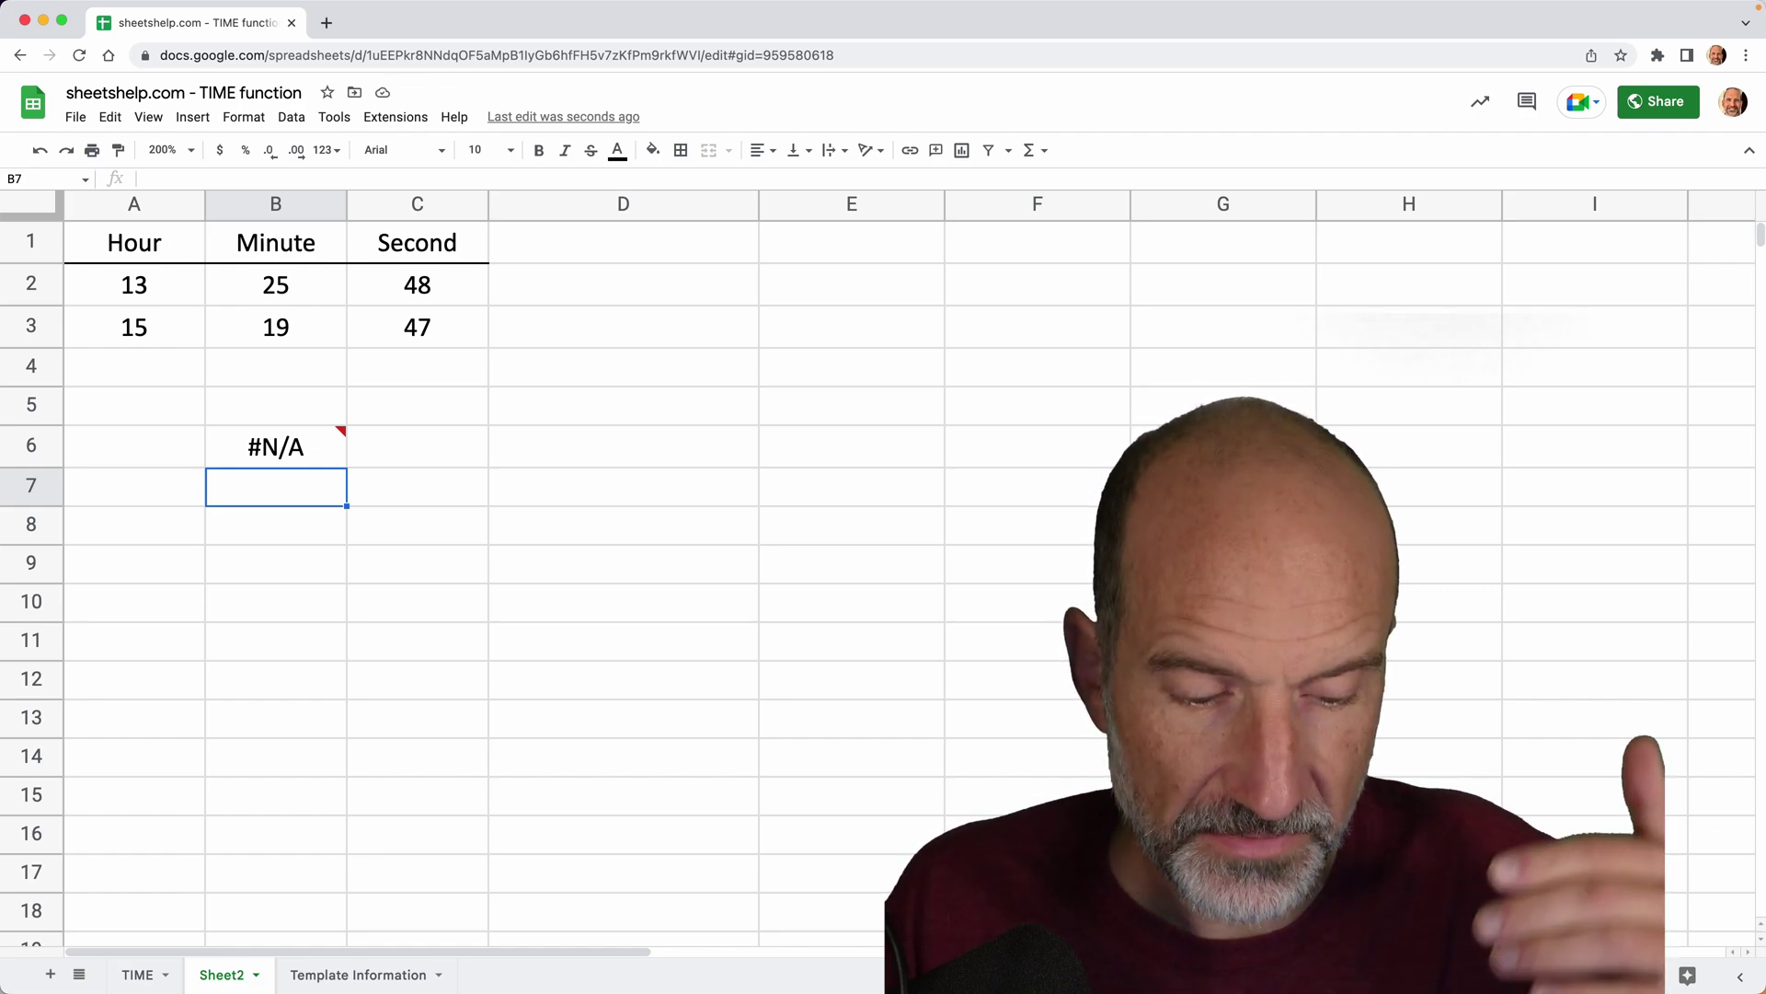
Step: Rewrite B6 as ="3:19:47"-"1:25:48" with both times quoted
left_click(275, 447)
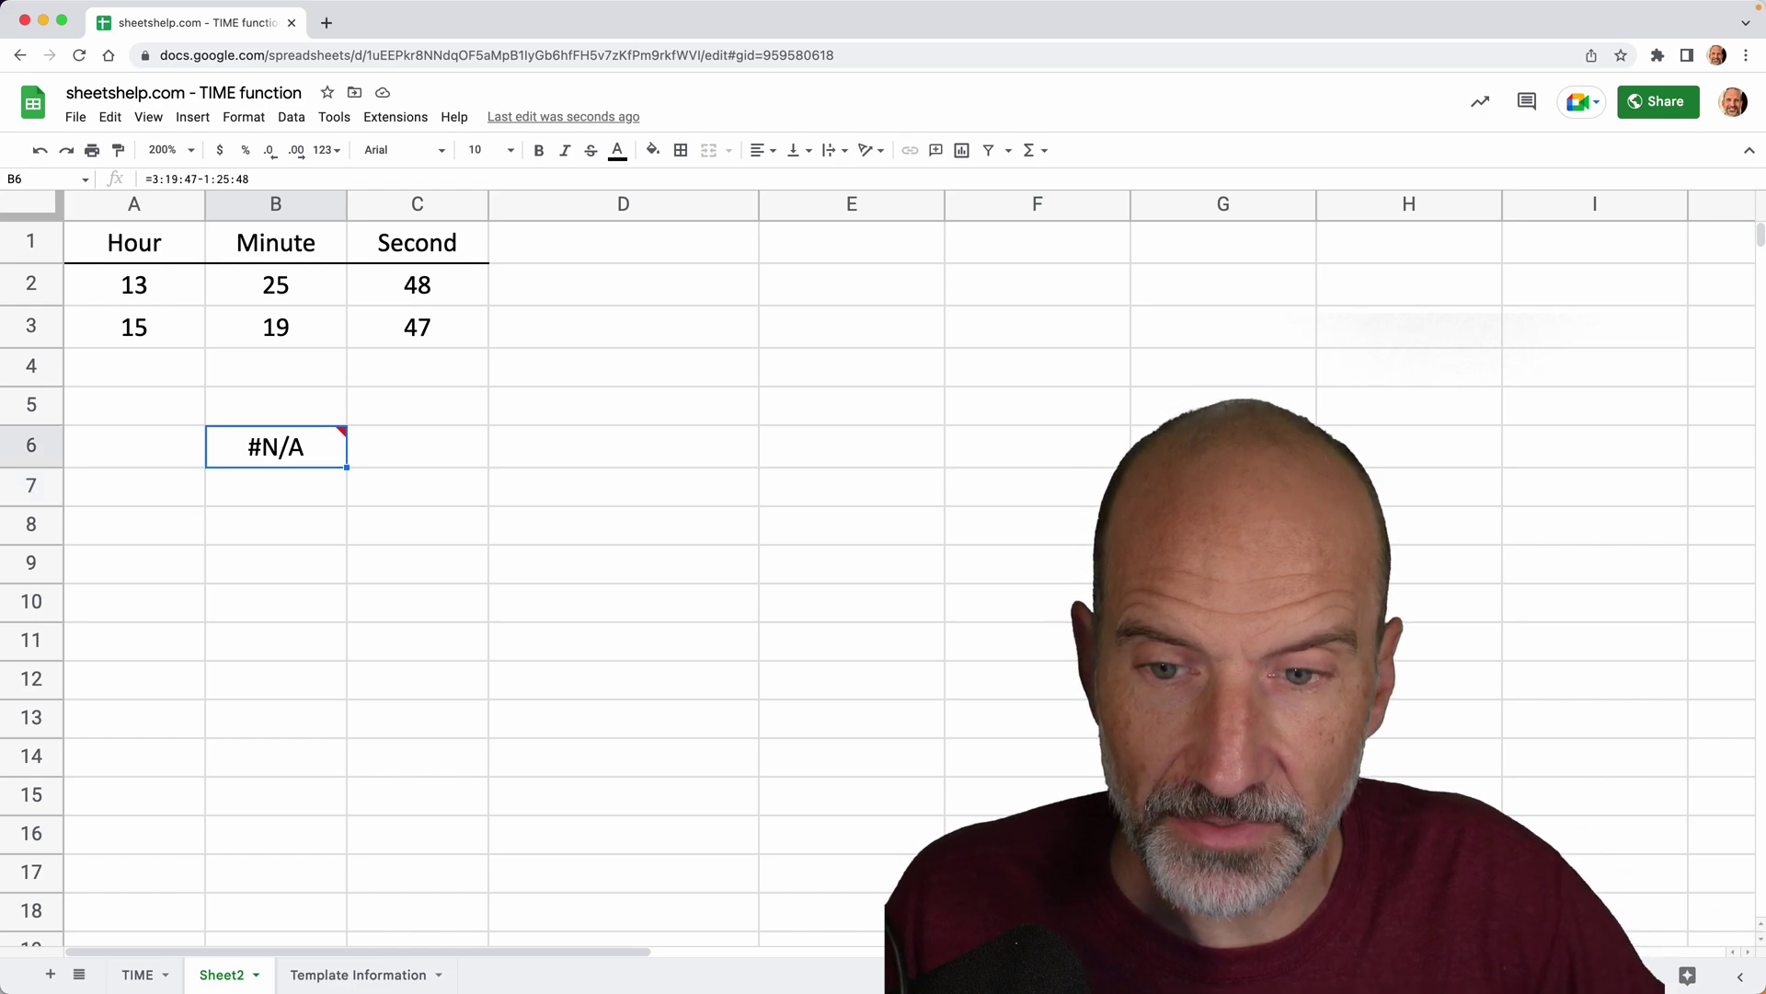
key("Return")
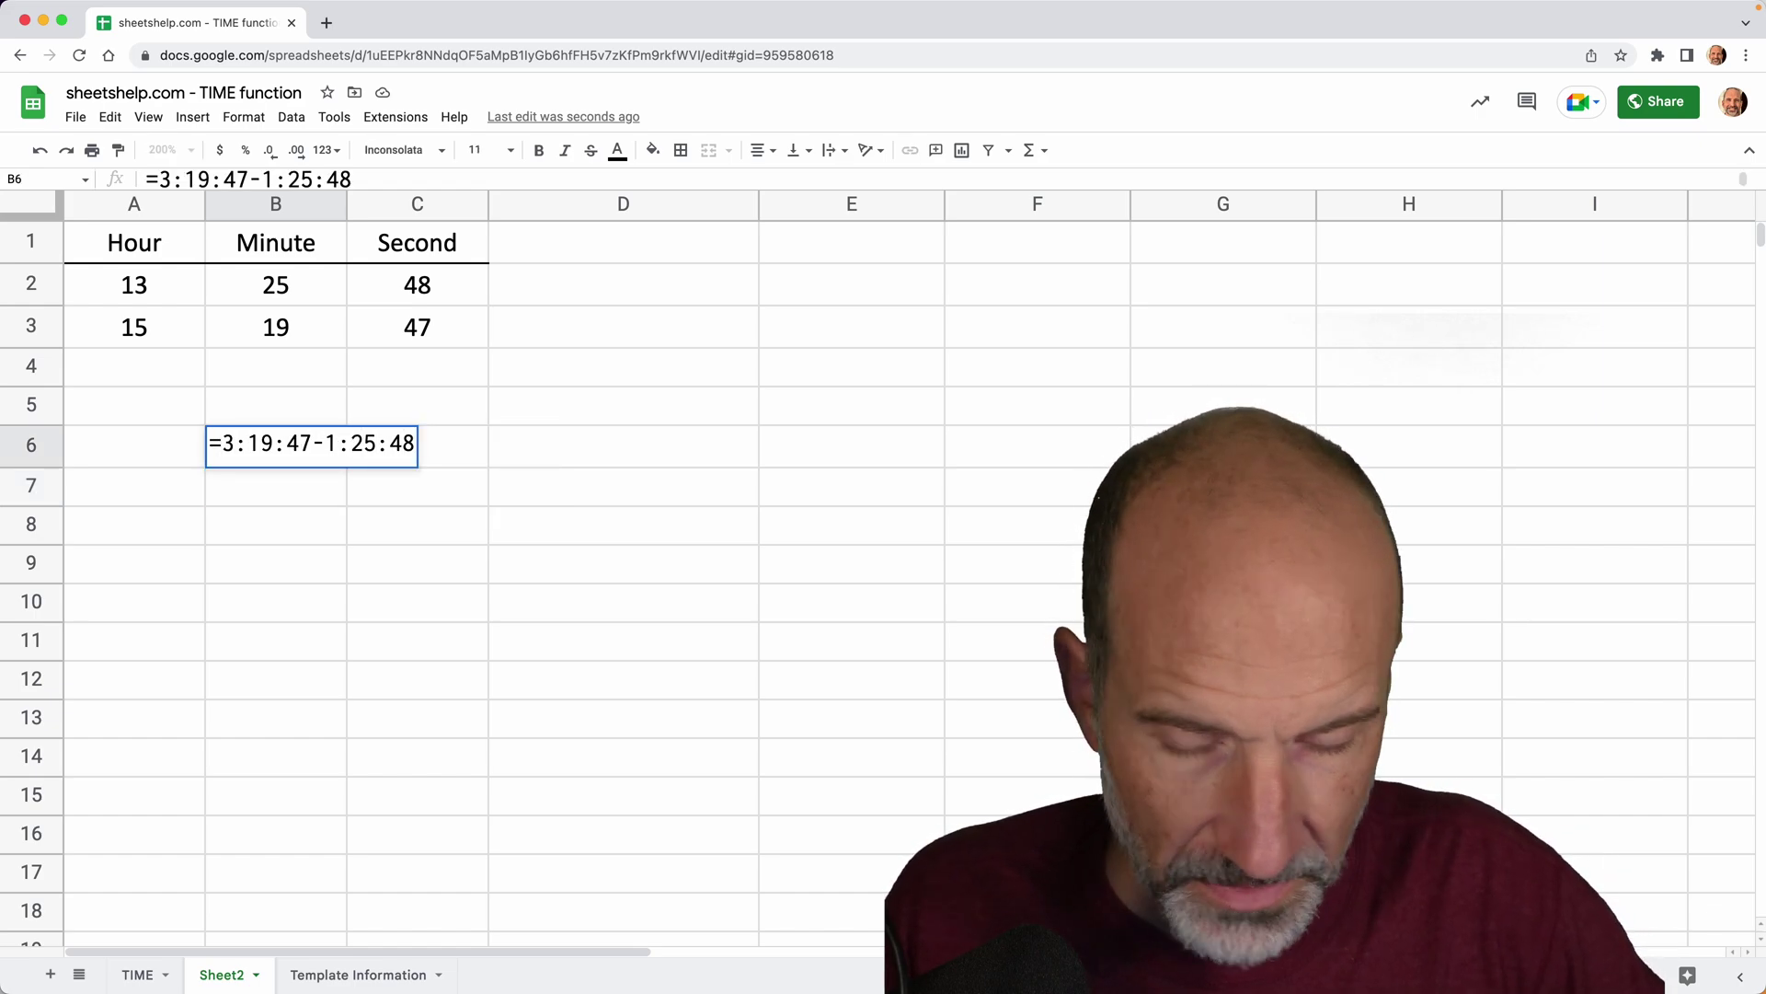
type("\"")
left_click(323, 443)
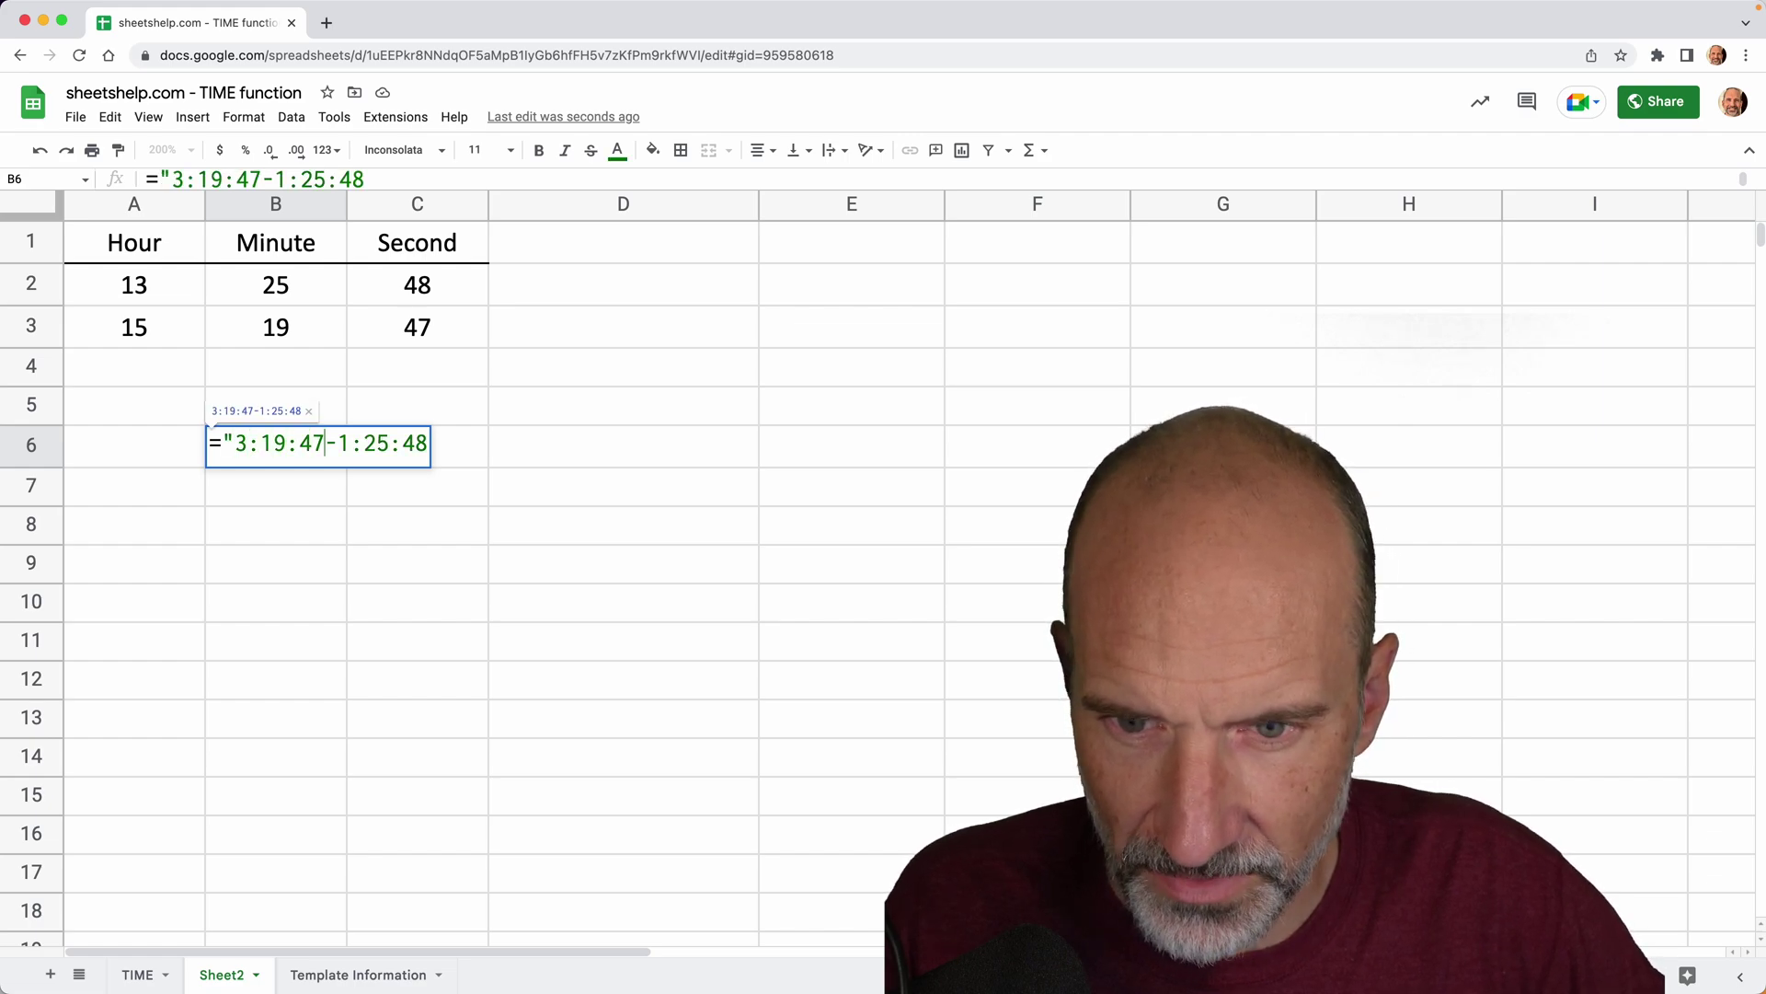
type("\"")
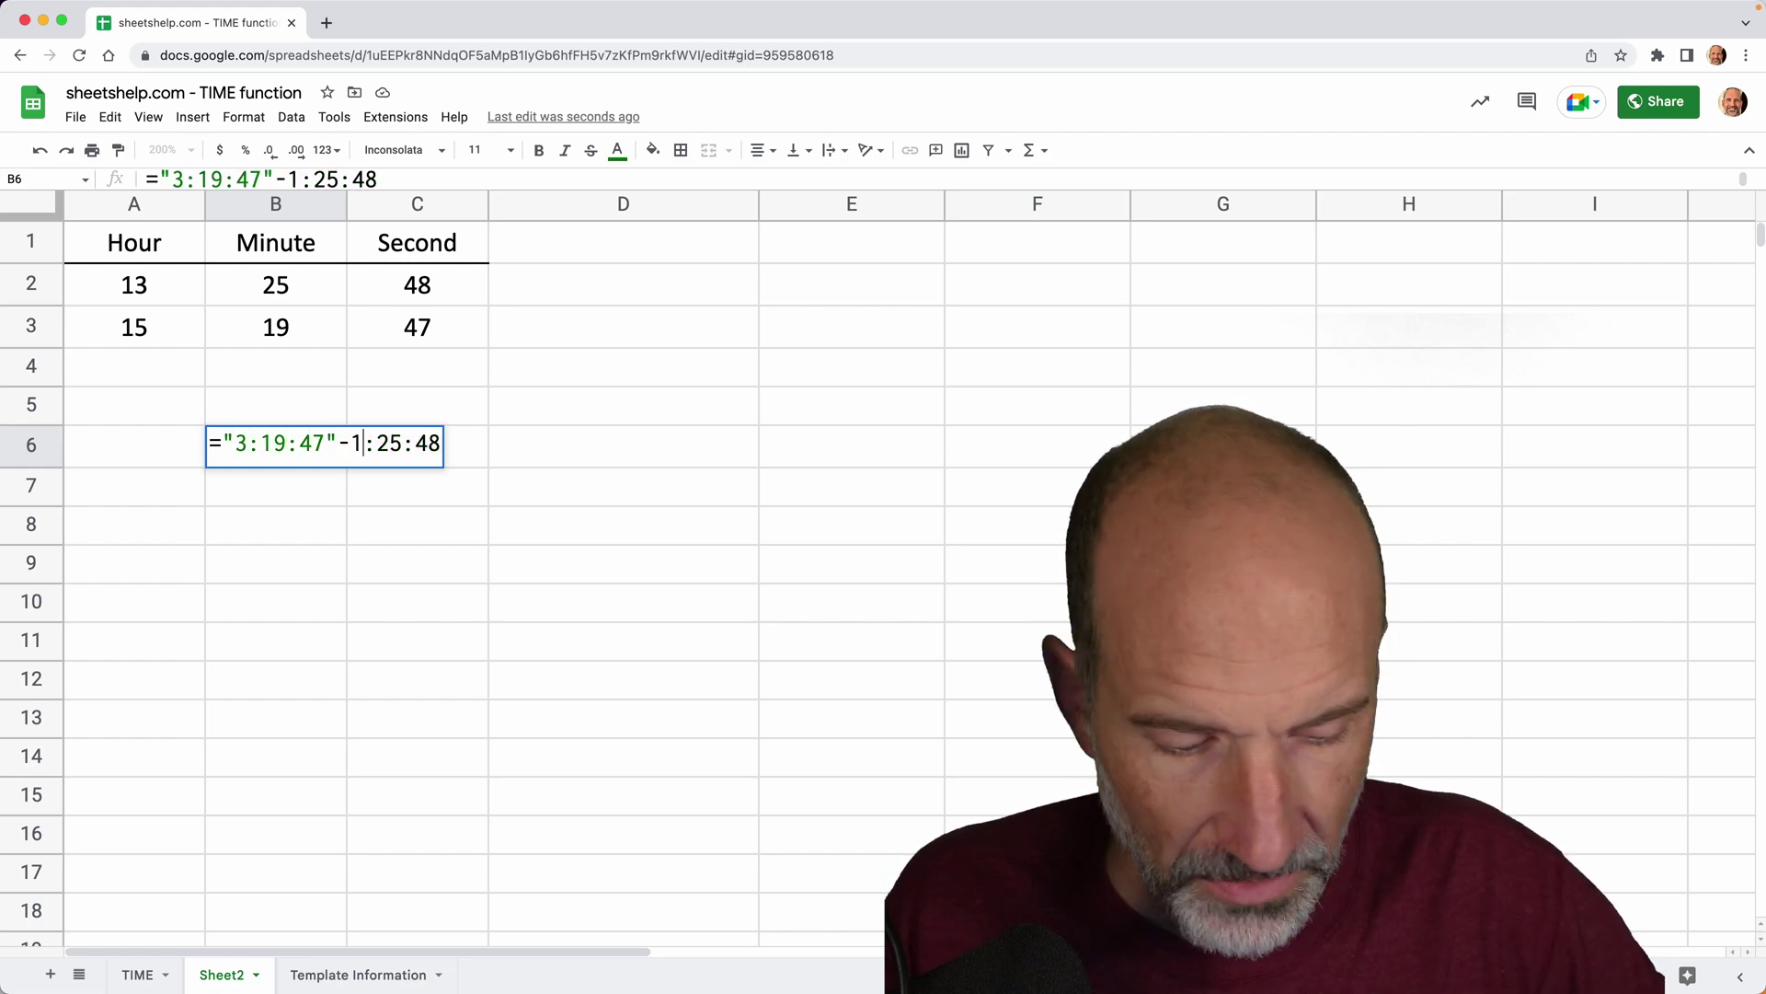
type("\"")
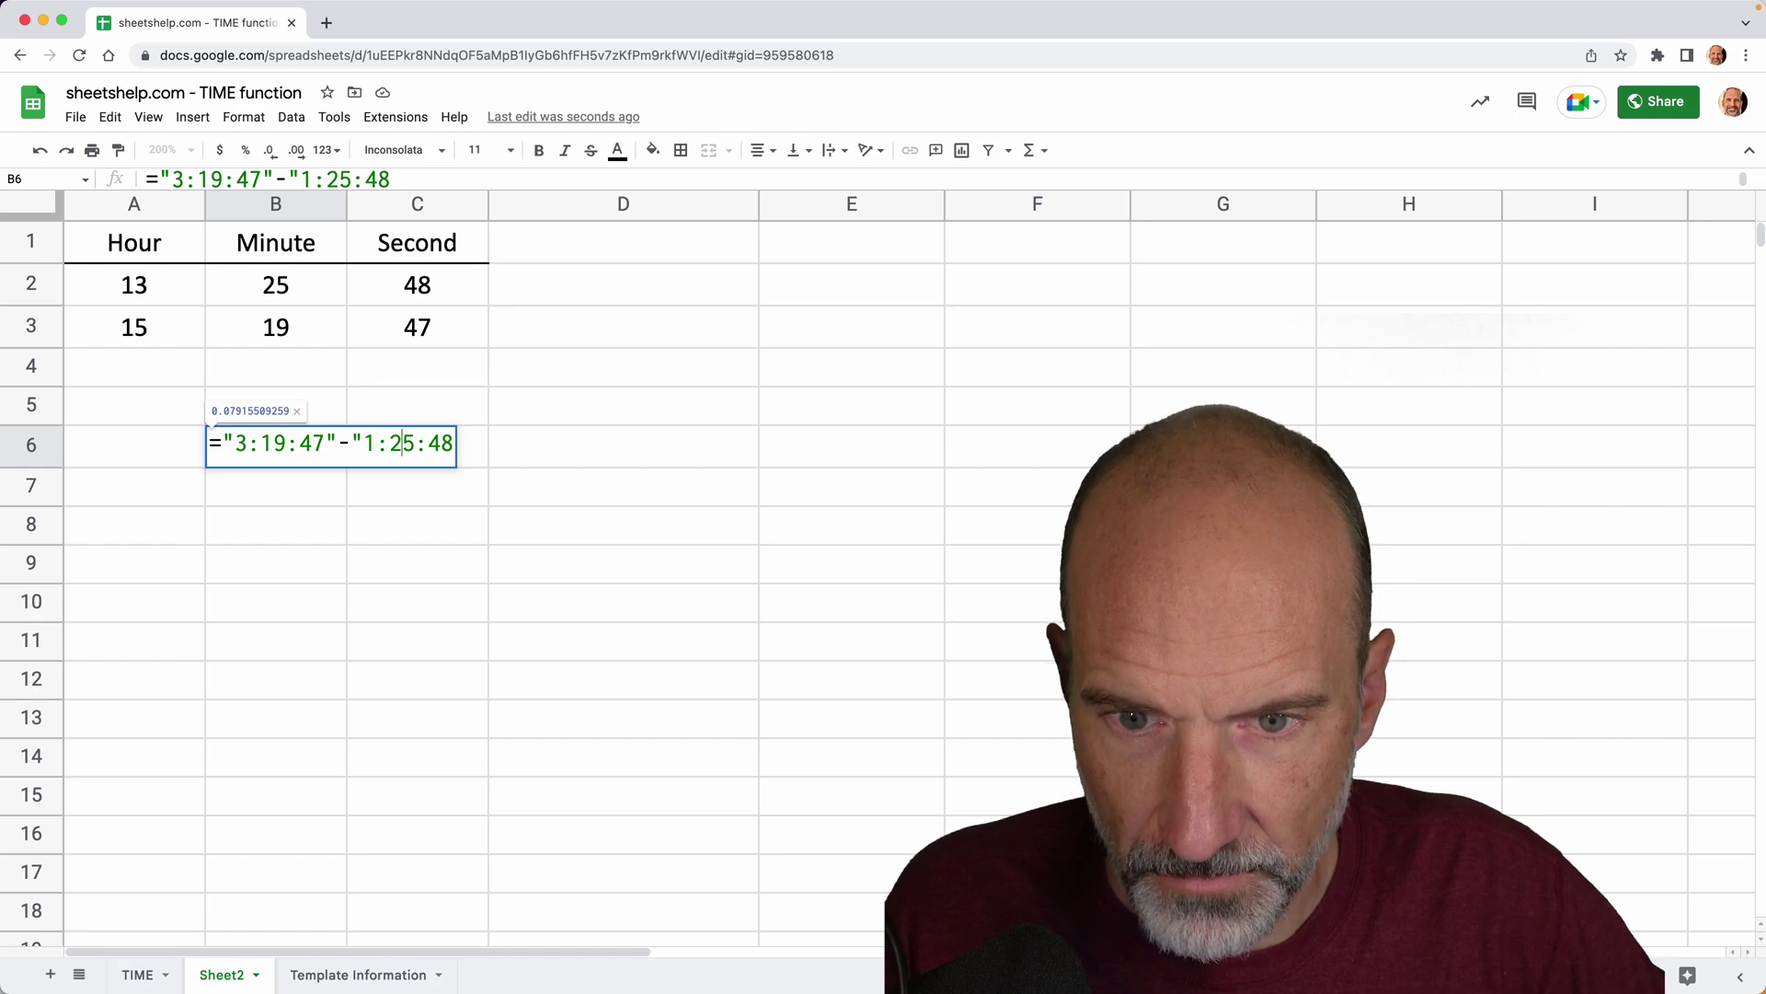
type("\"")
key("Return")
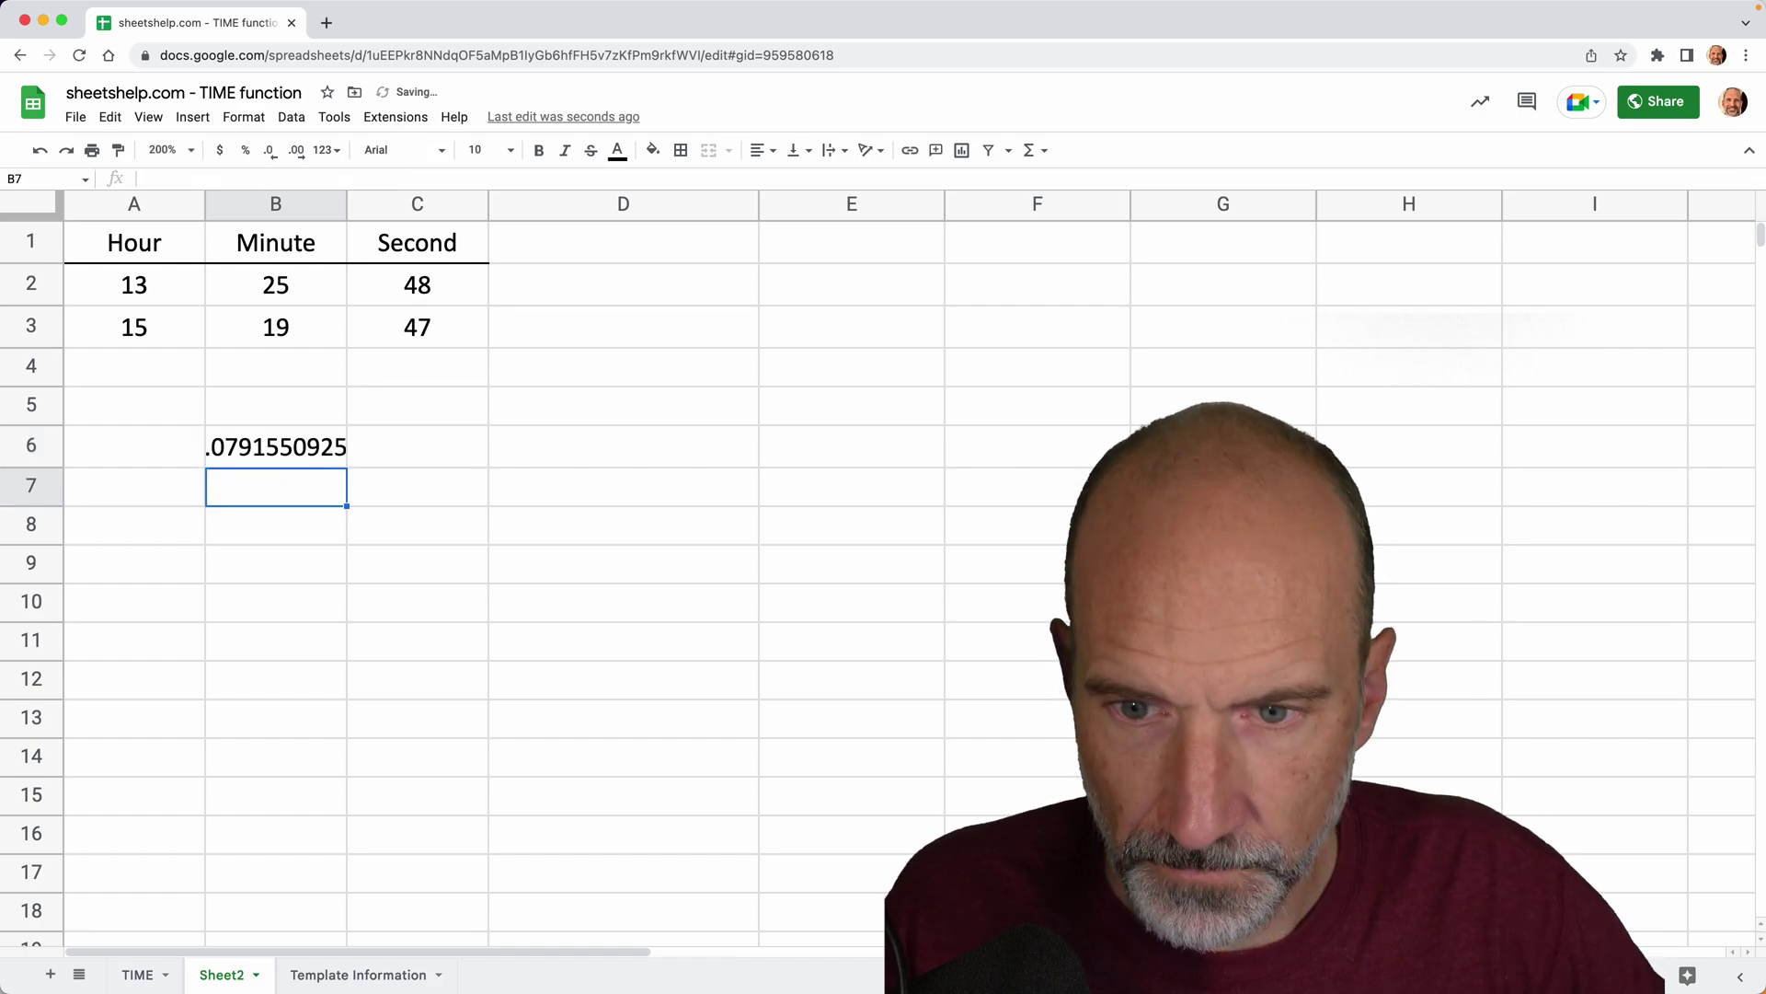
Step: Format B6 as Time, then as Duration, to show 1:53:59
left_click(276, 446)
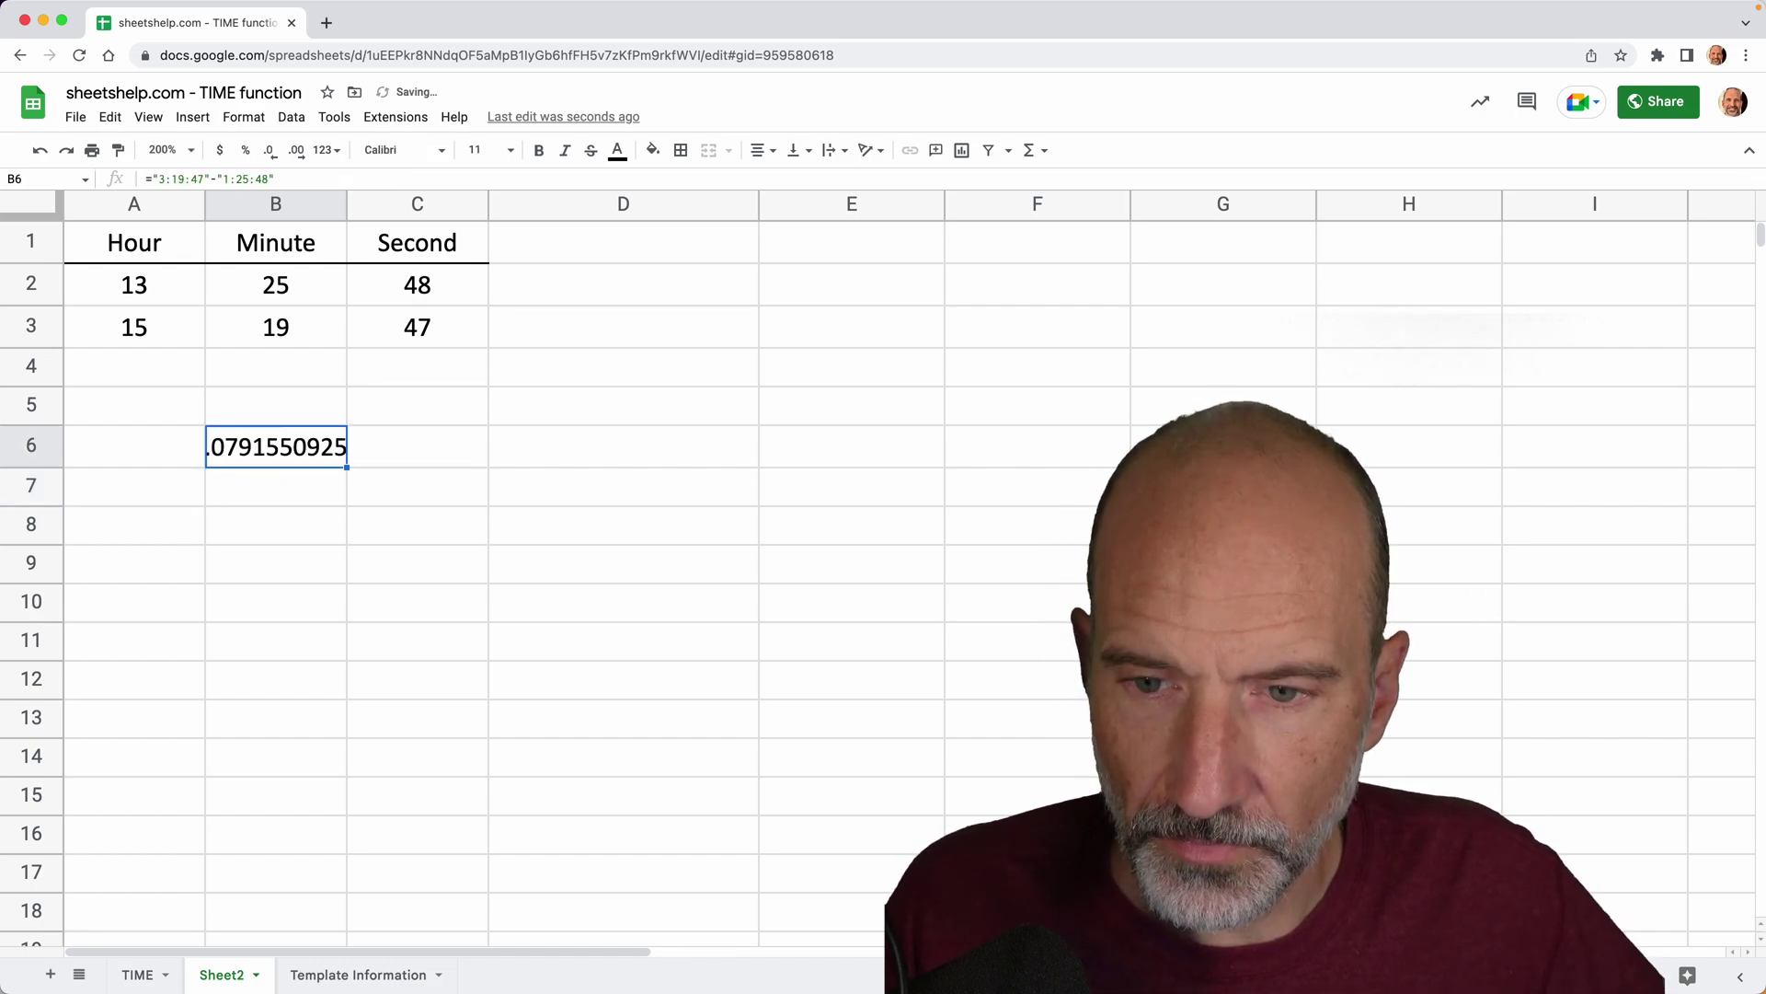
left_click(244, 117)
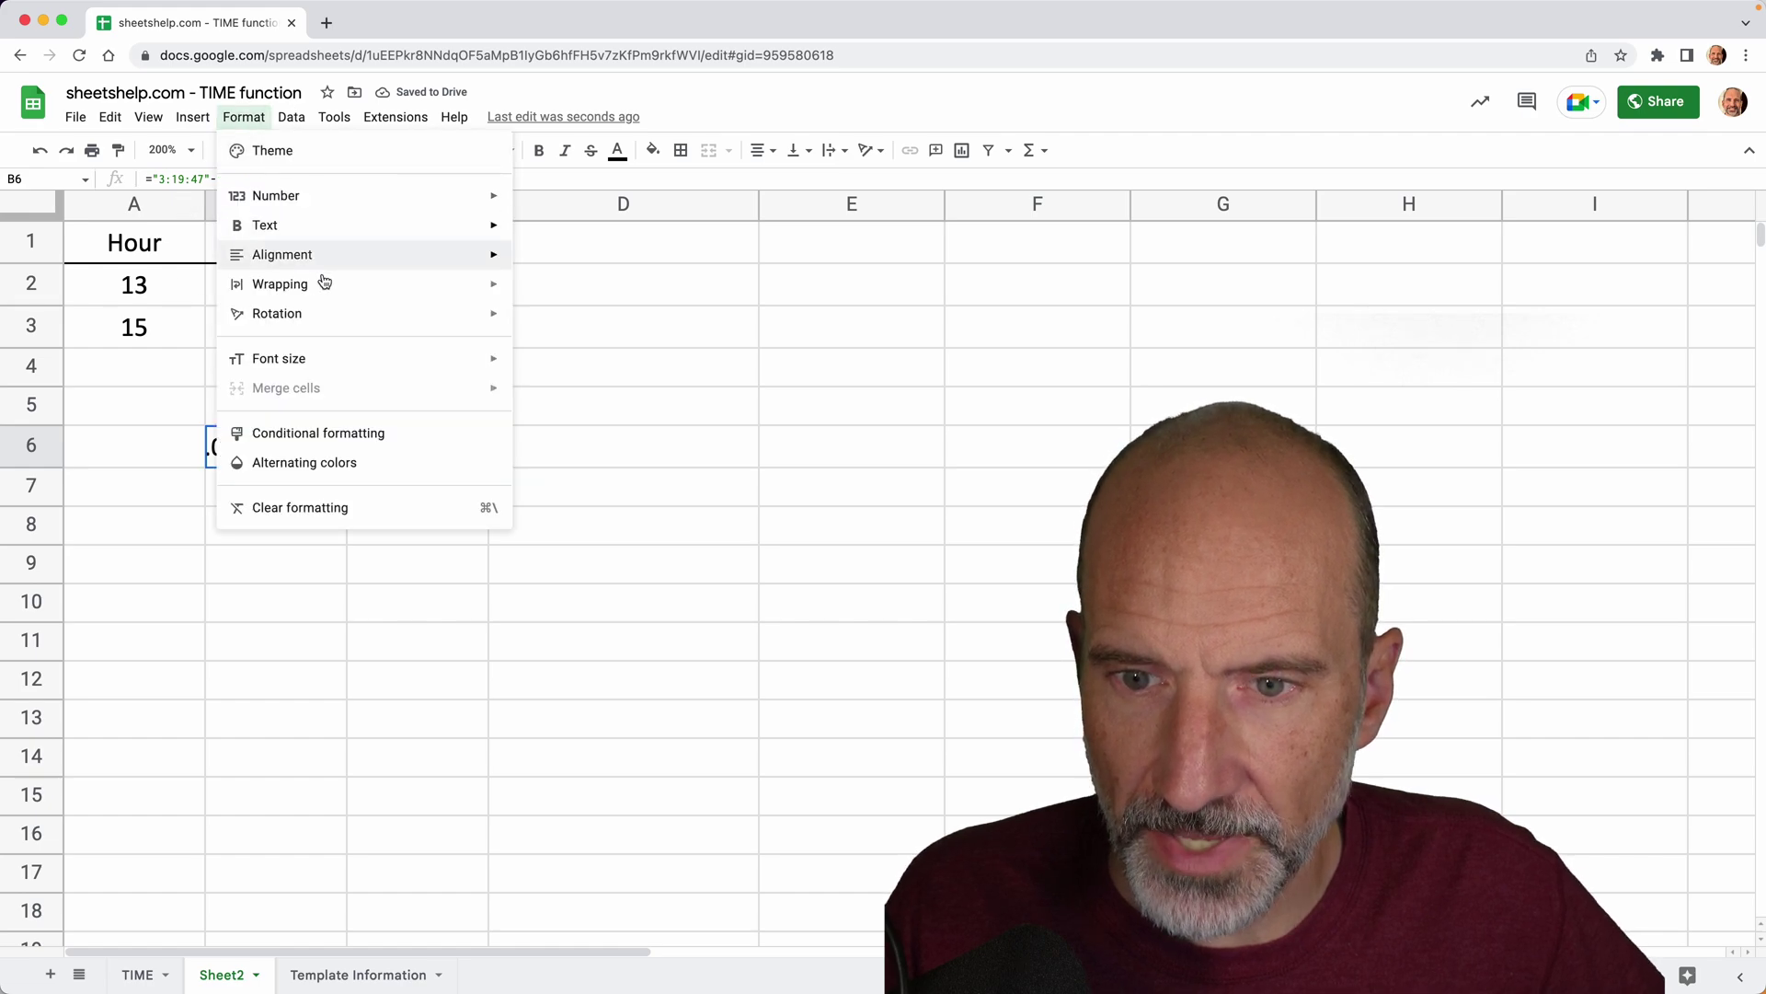
mouse_move(480, 213)
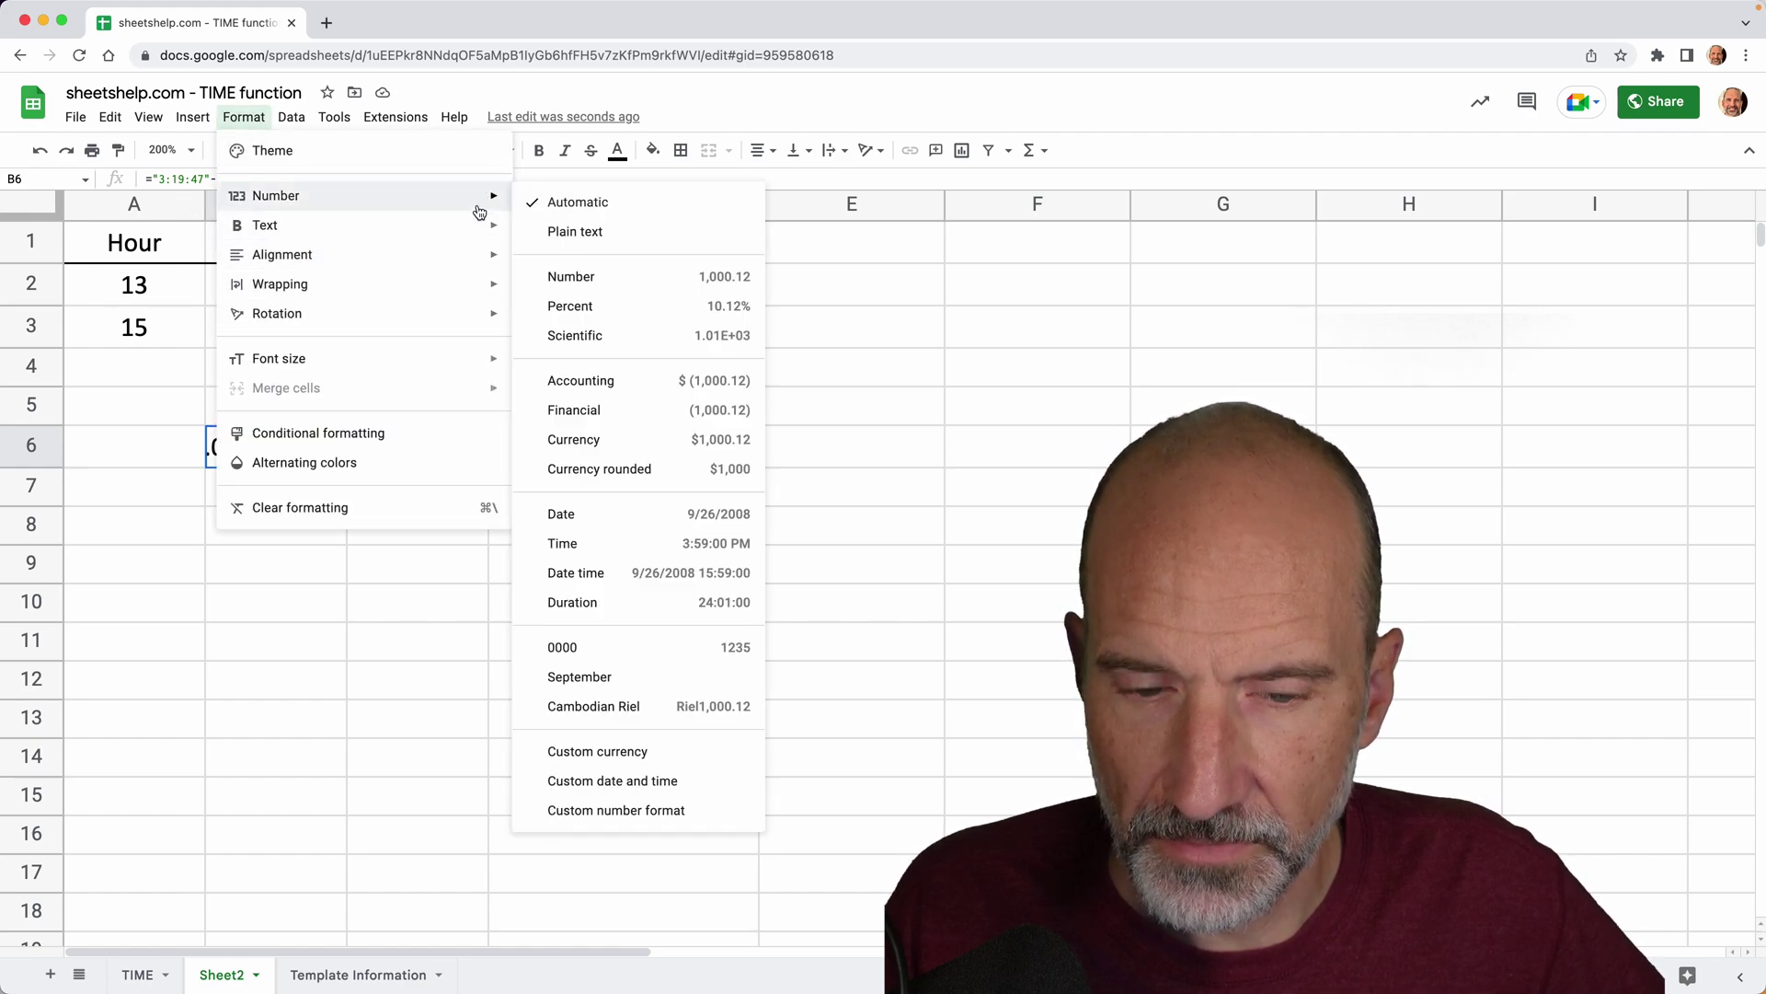
left_click(669, 544)
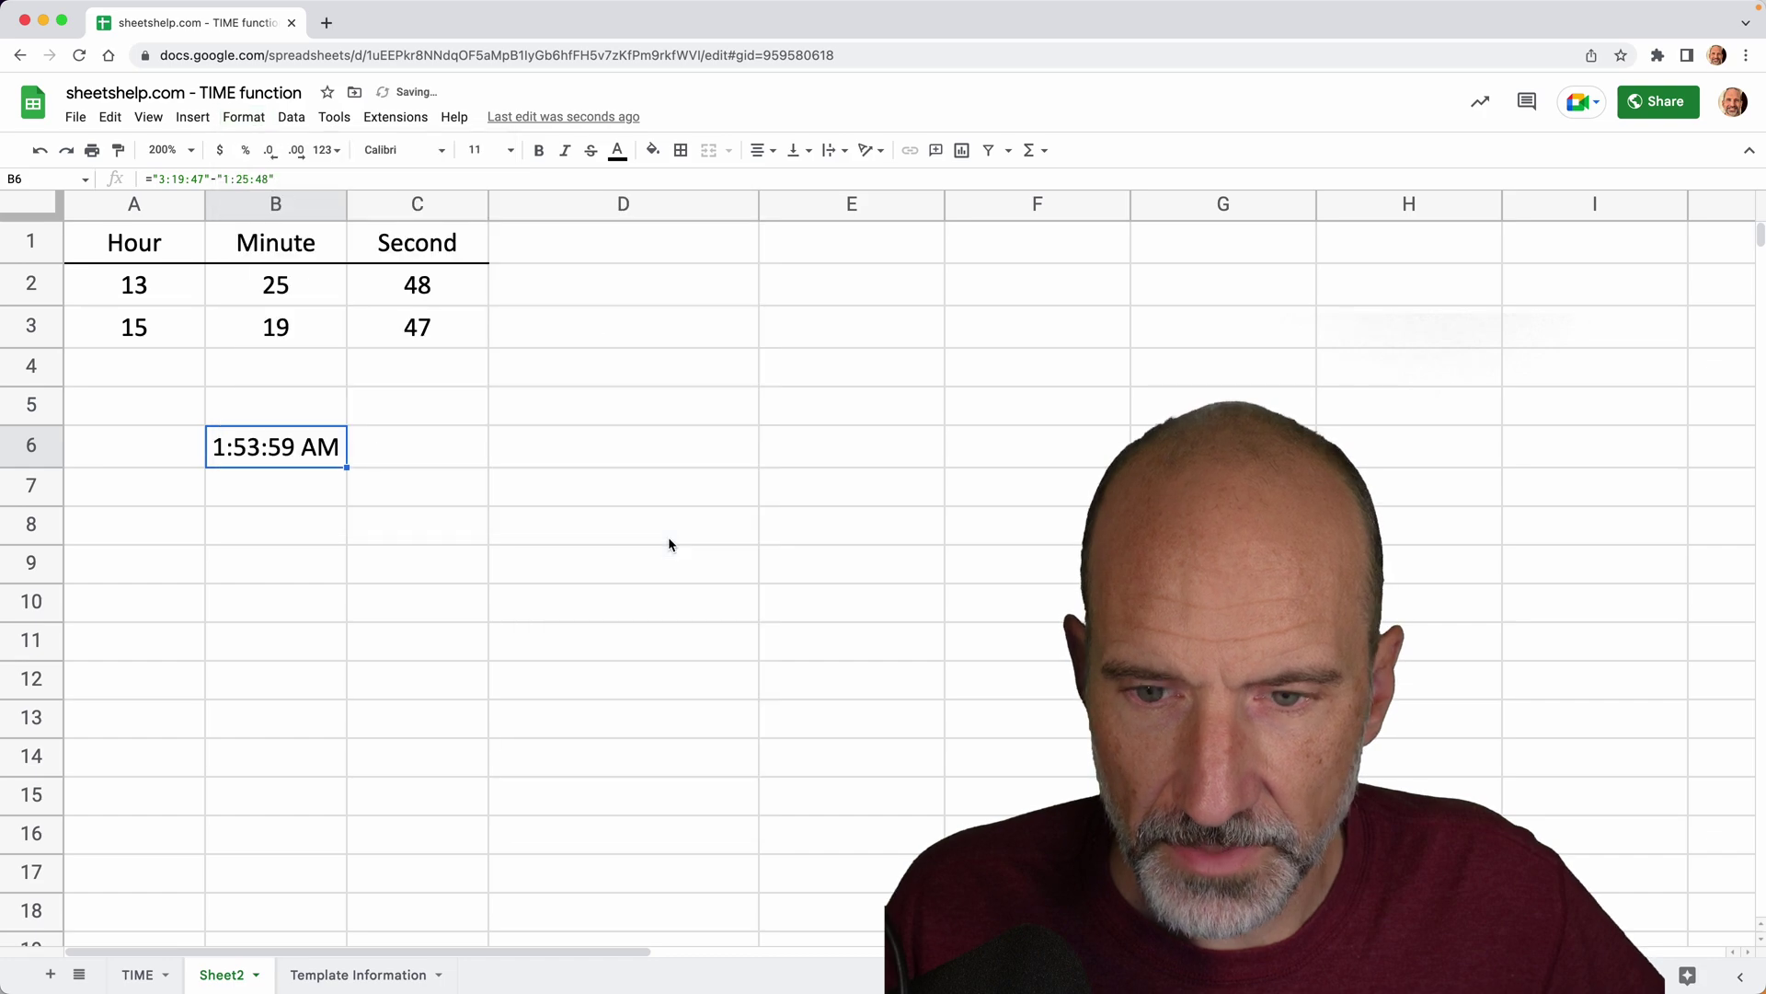
left_click(244, 117)
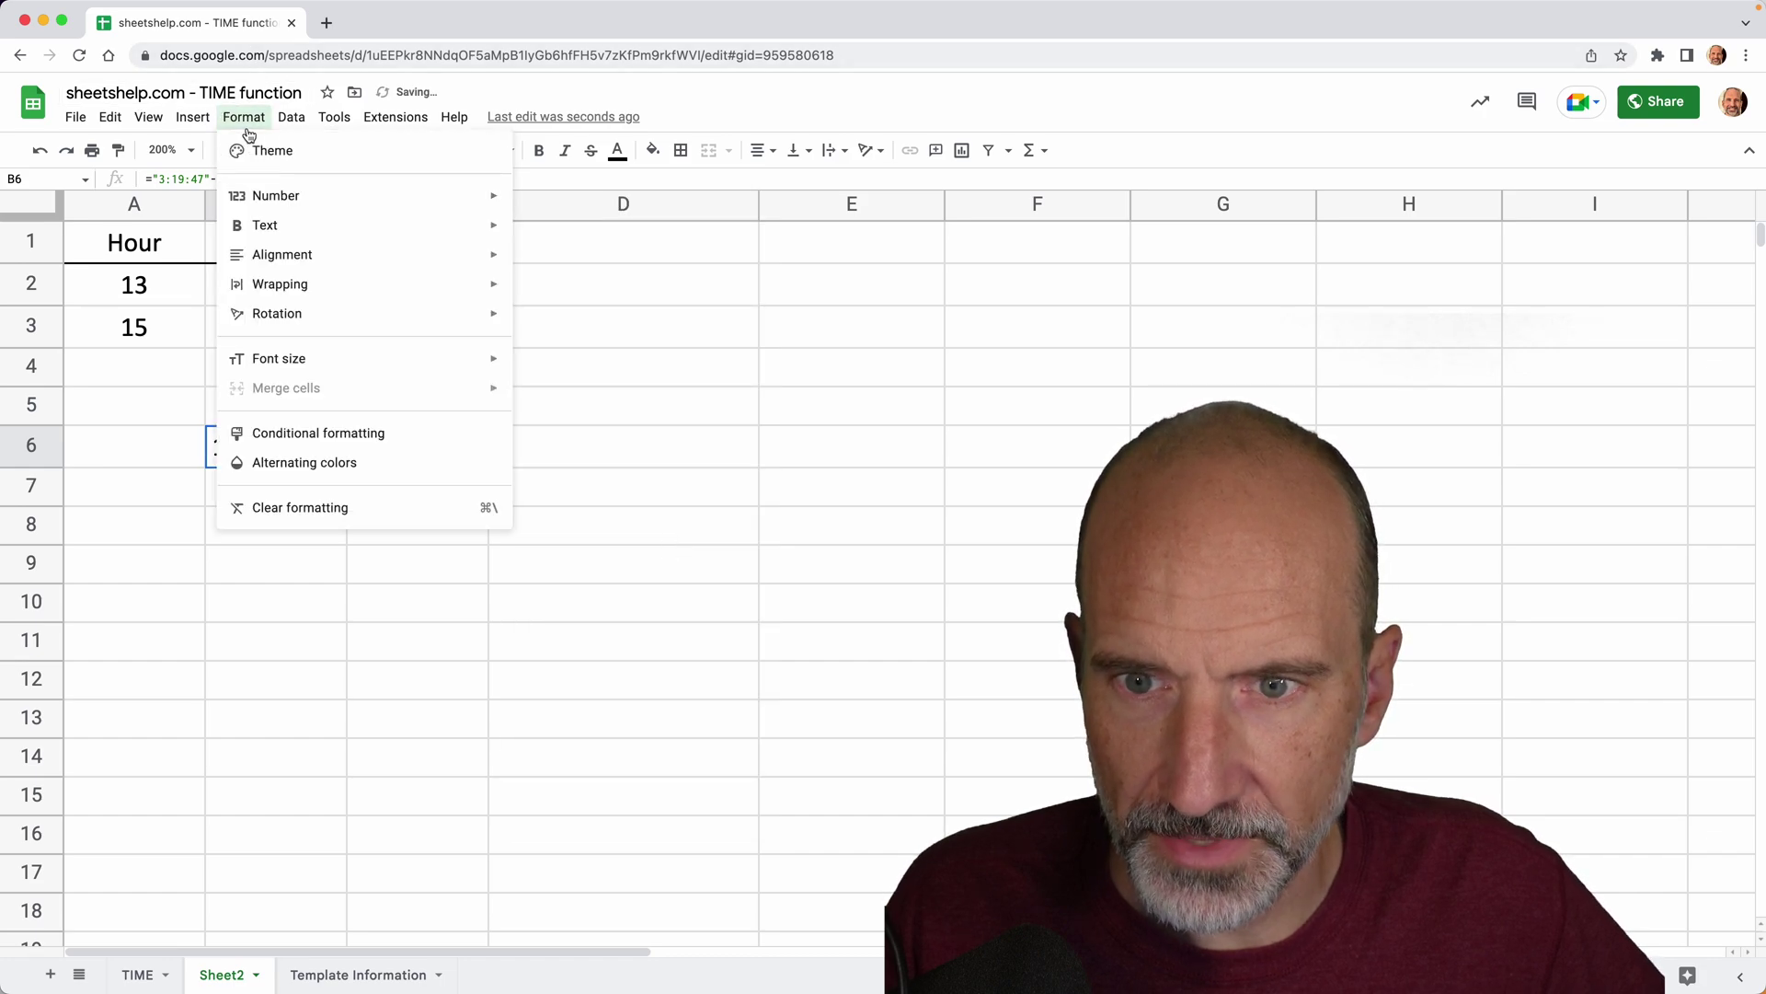
mouse_move(439, 196)
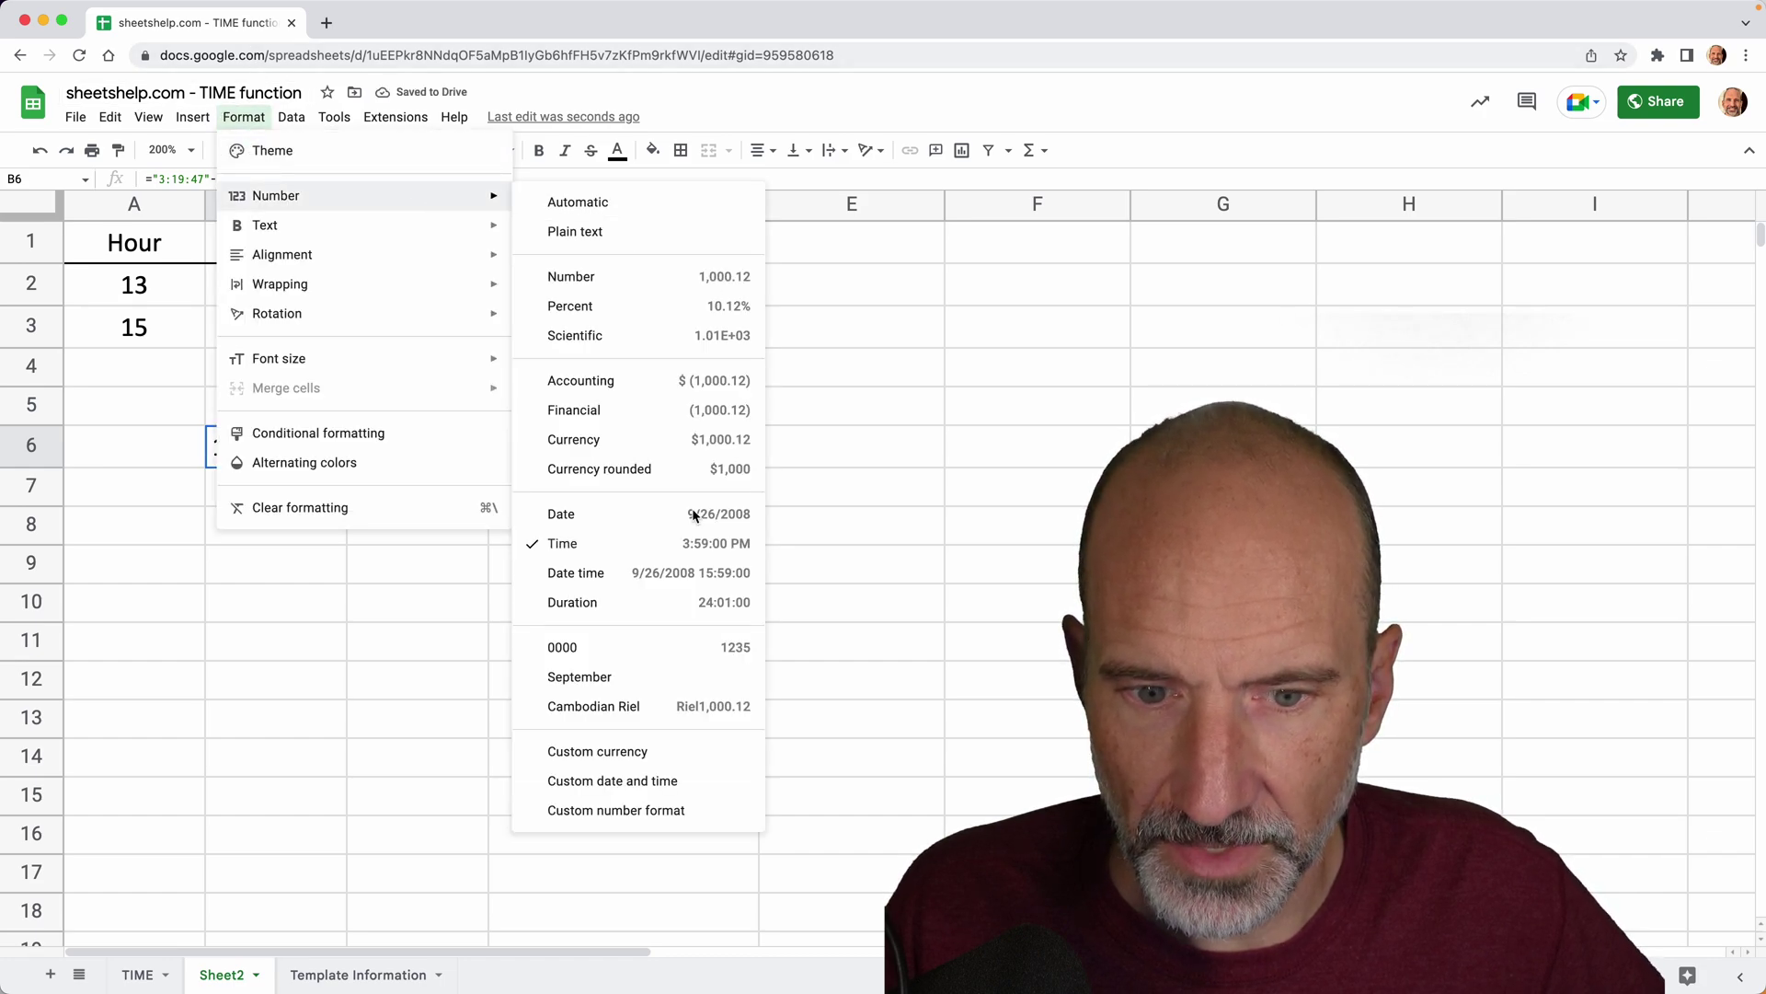
left_click(671, 602)
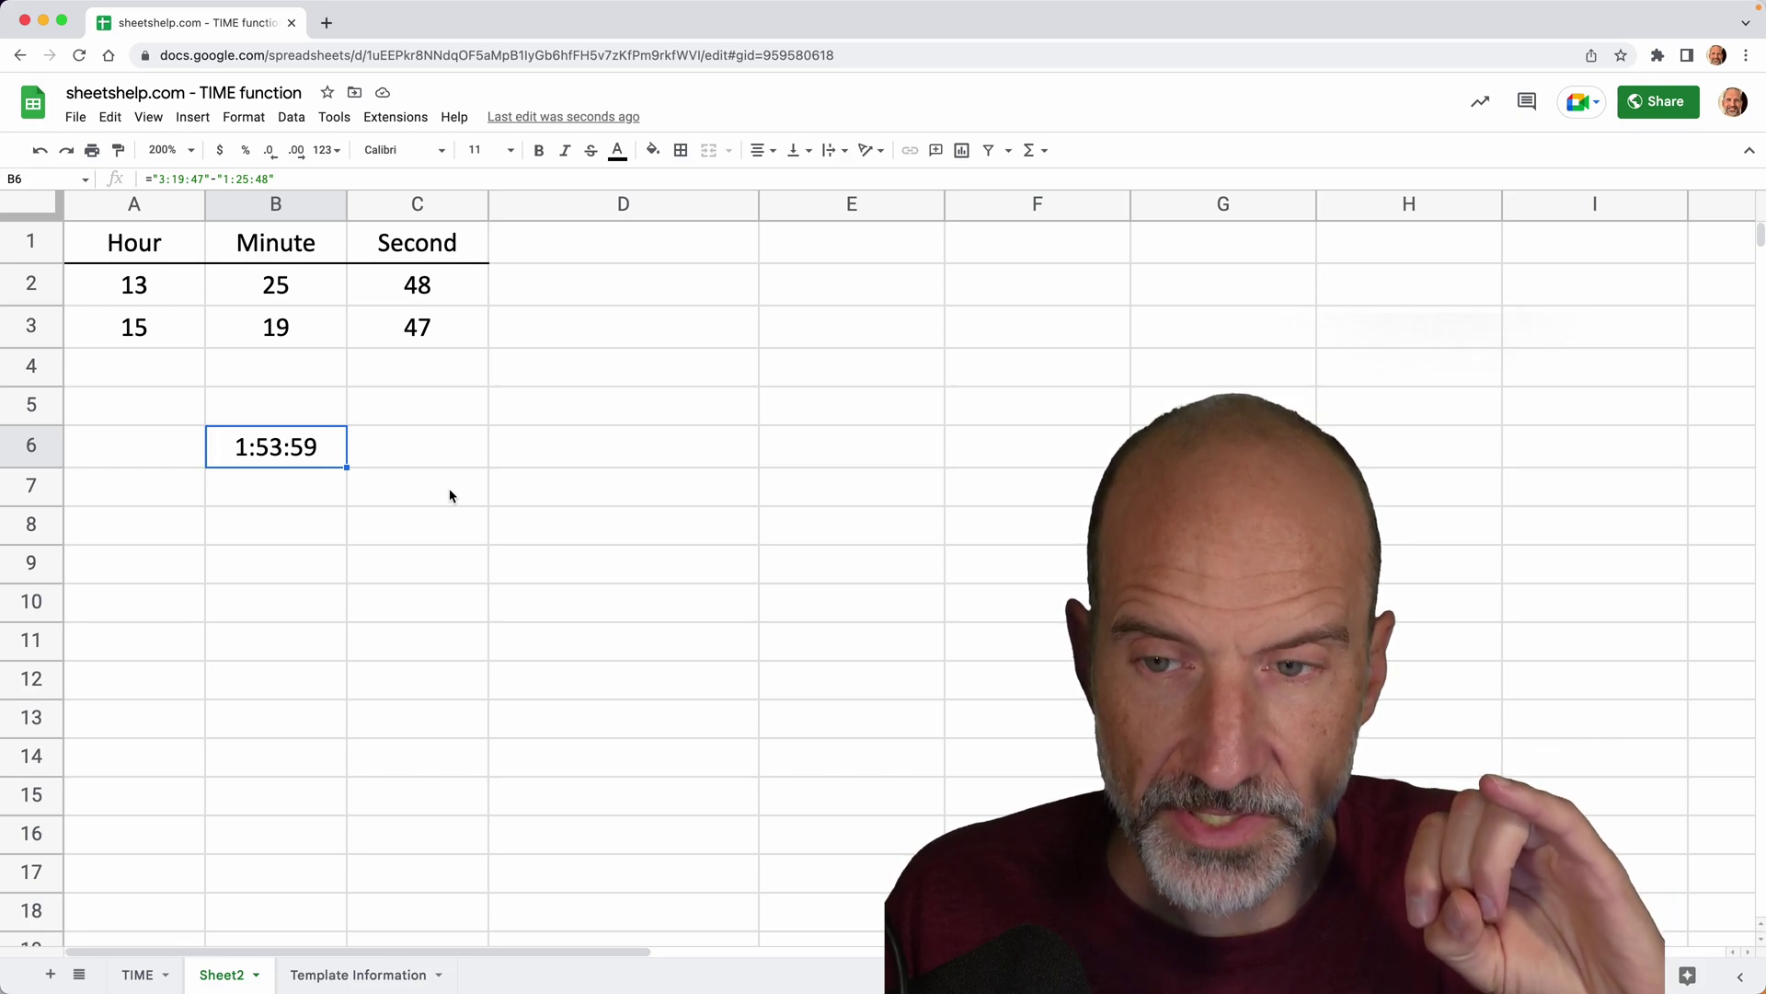
Step: Start B6's formula with =TIME(A3,B3,C3) for the later time
type("=")
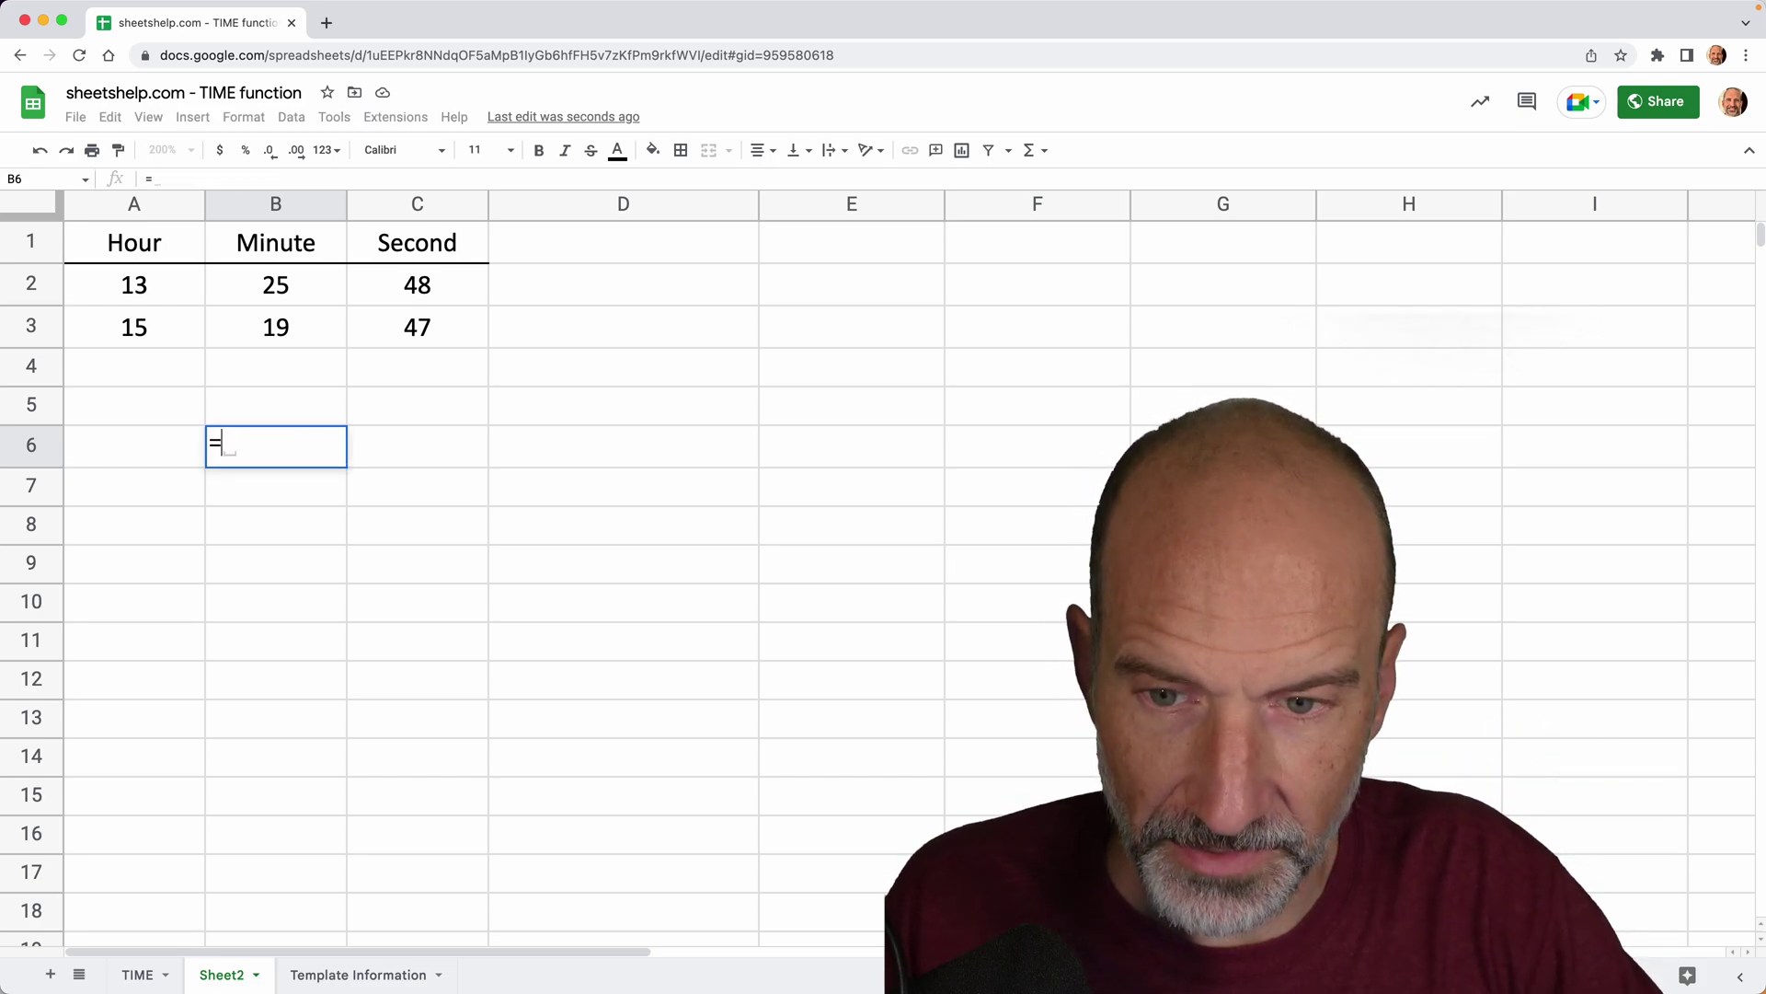
type("TIME(")
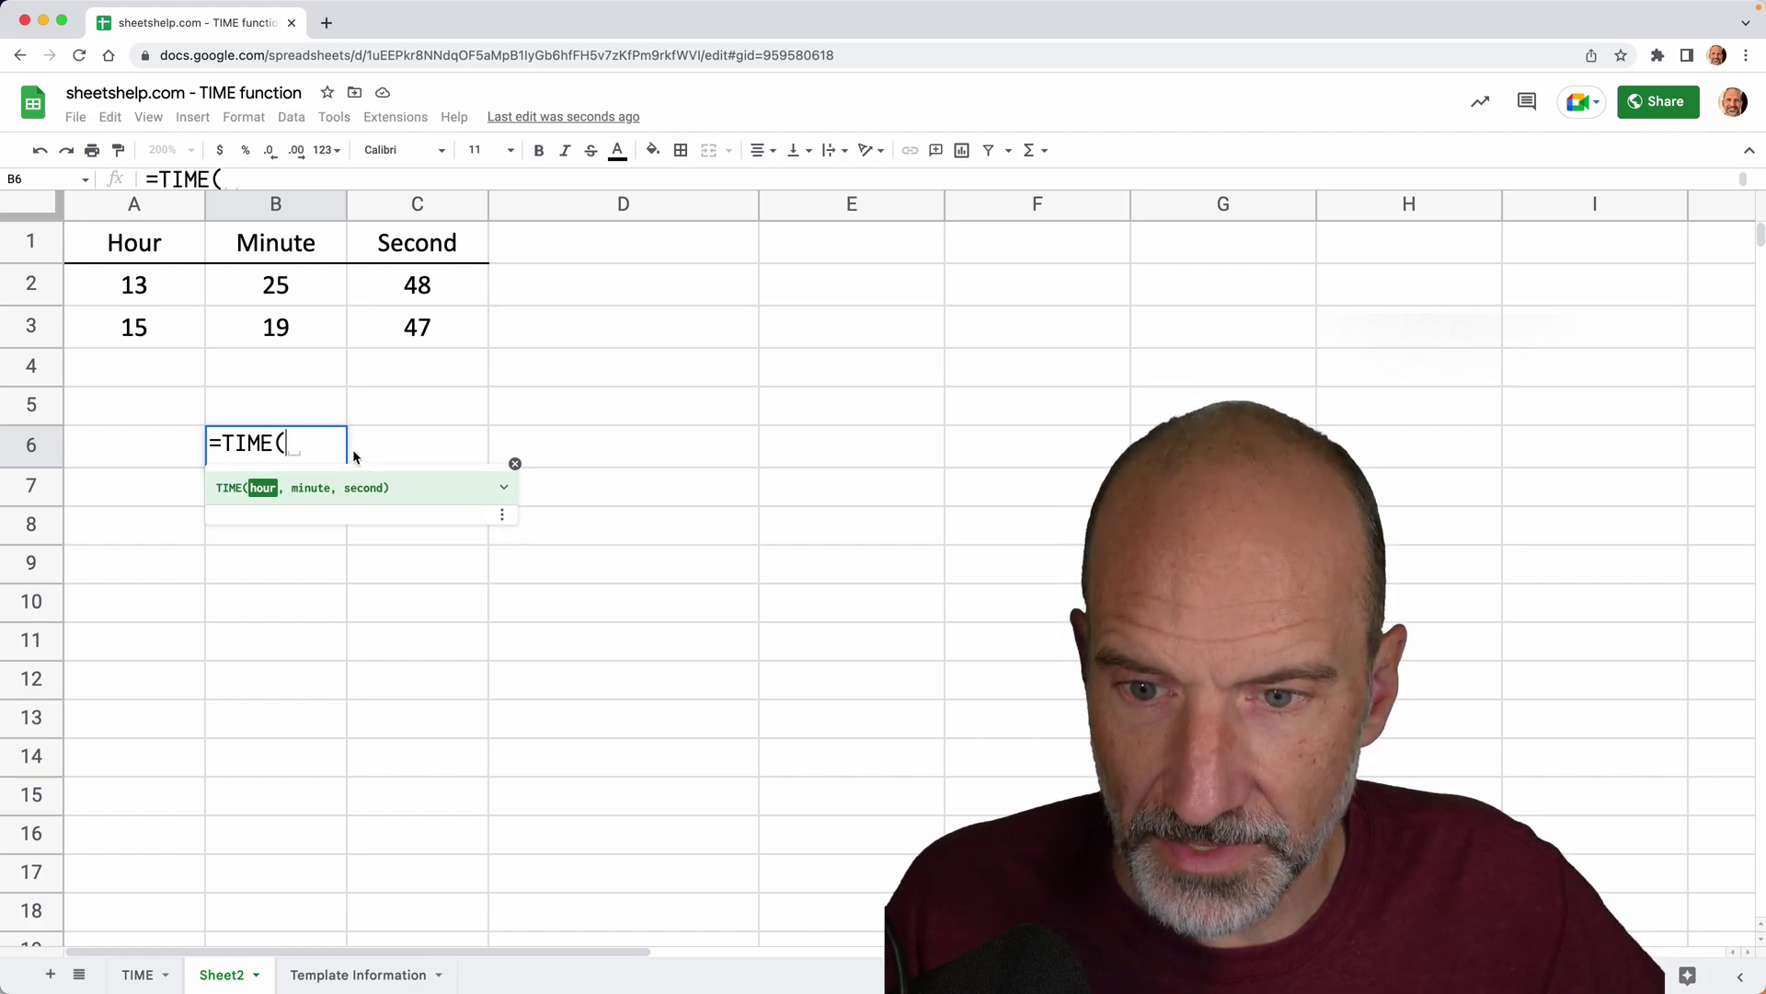
left_click(171, 339)
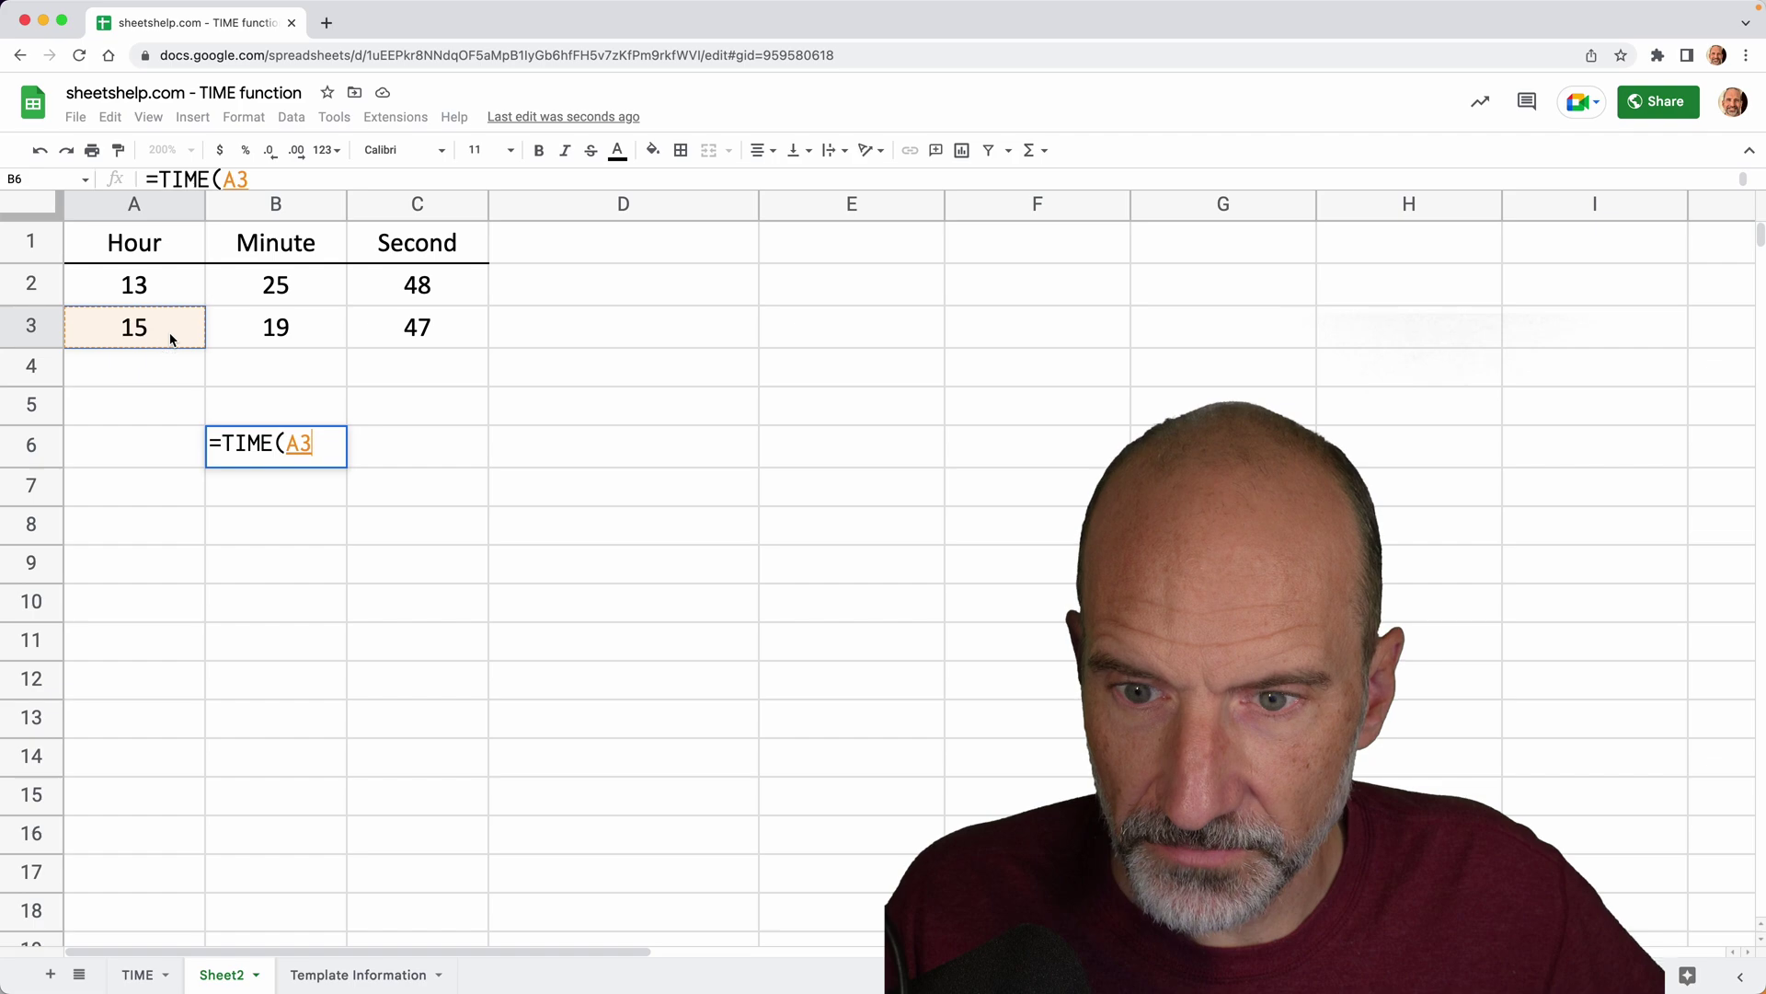
type(",")
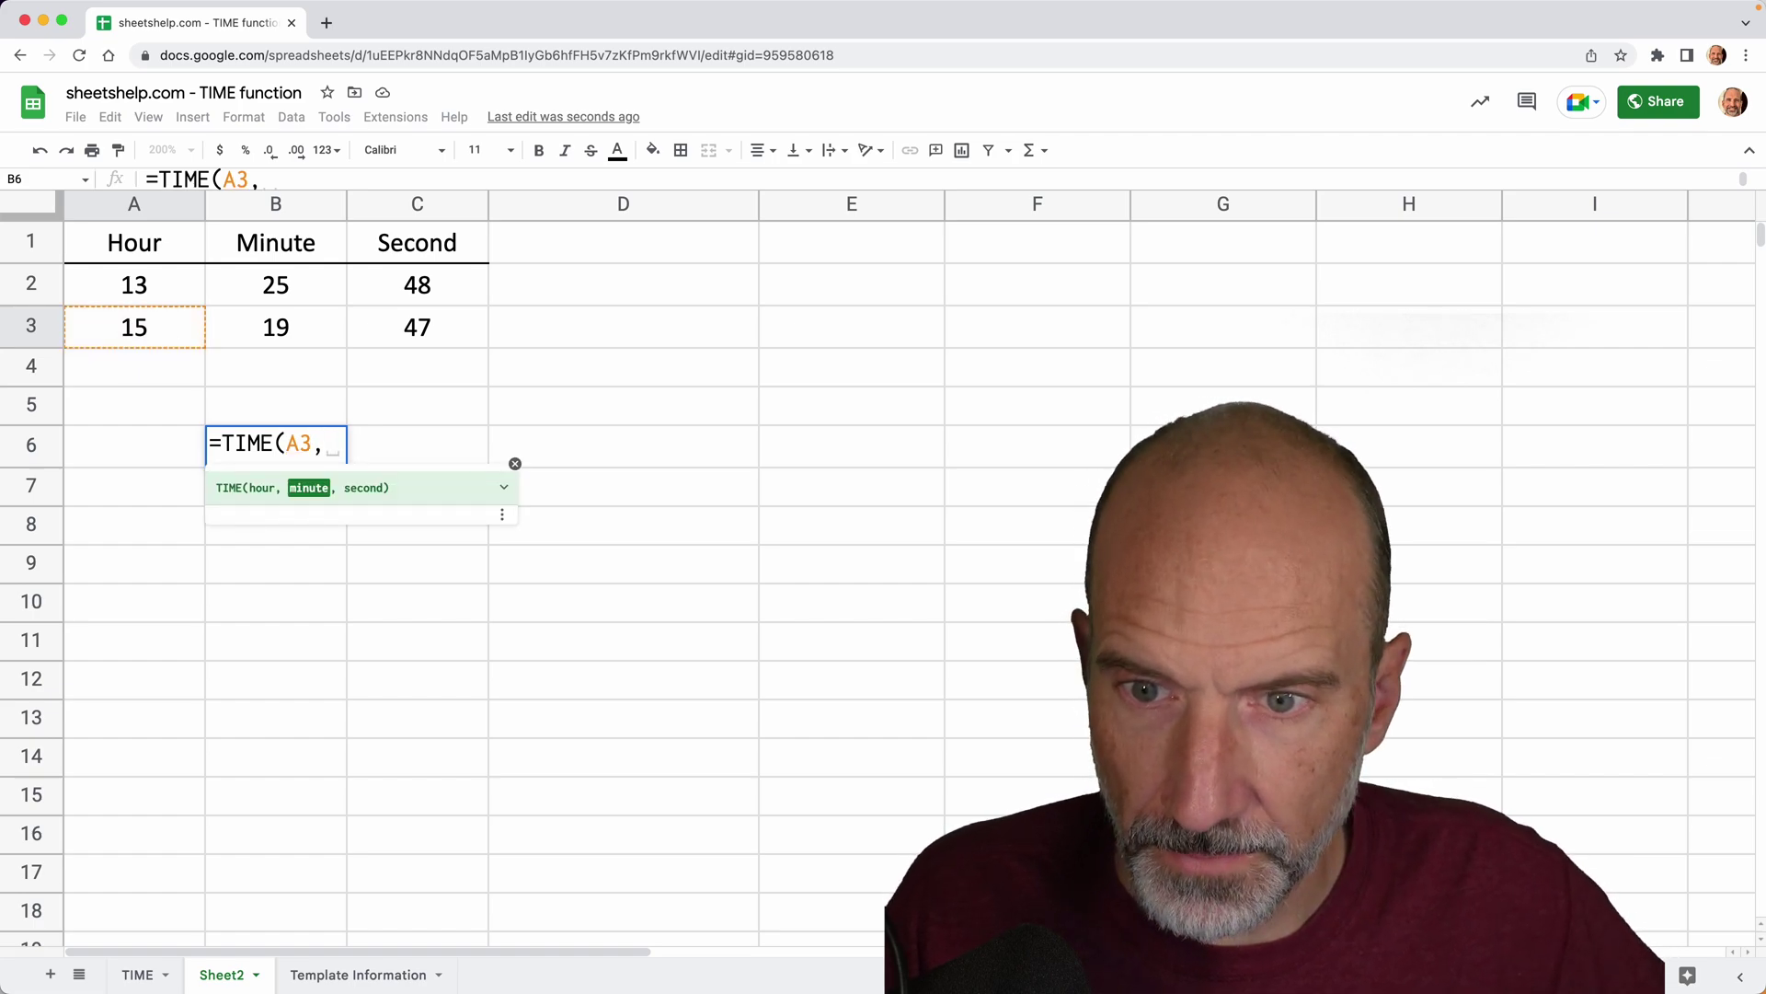
left_click(229, 325)
type(",")
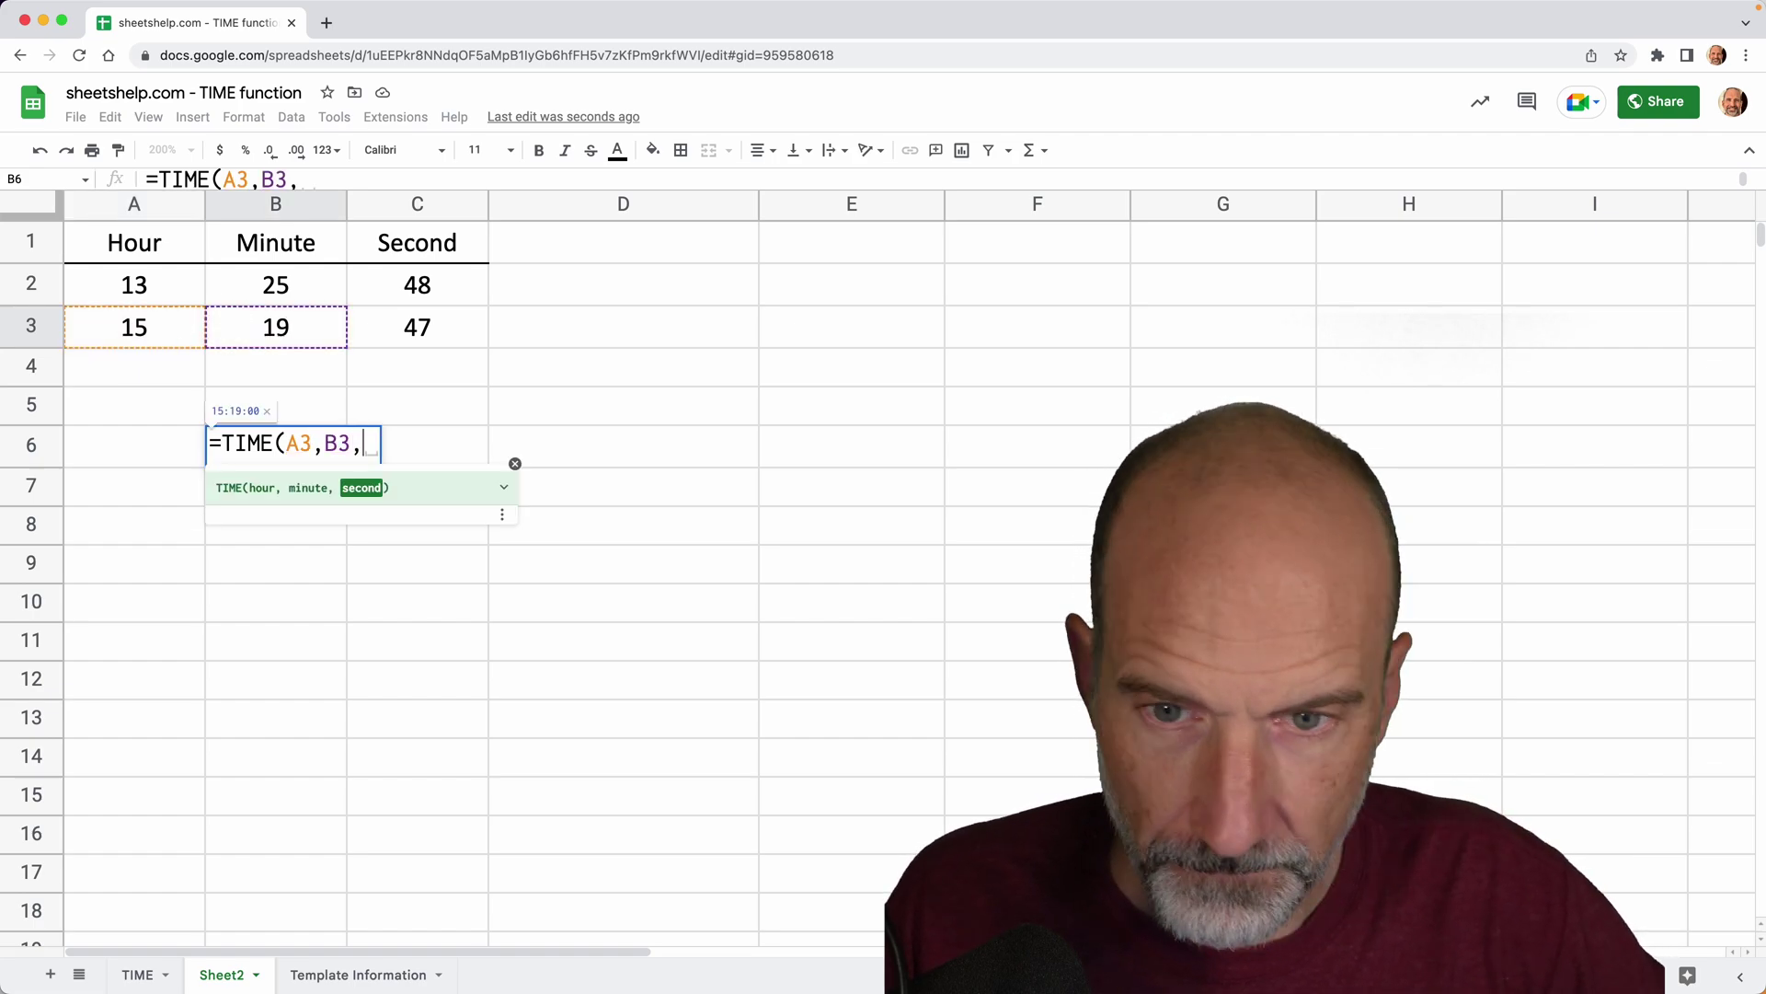
left_click(368, 329)
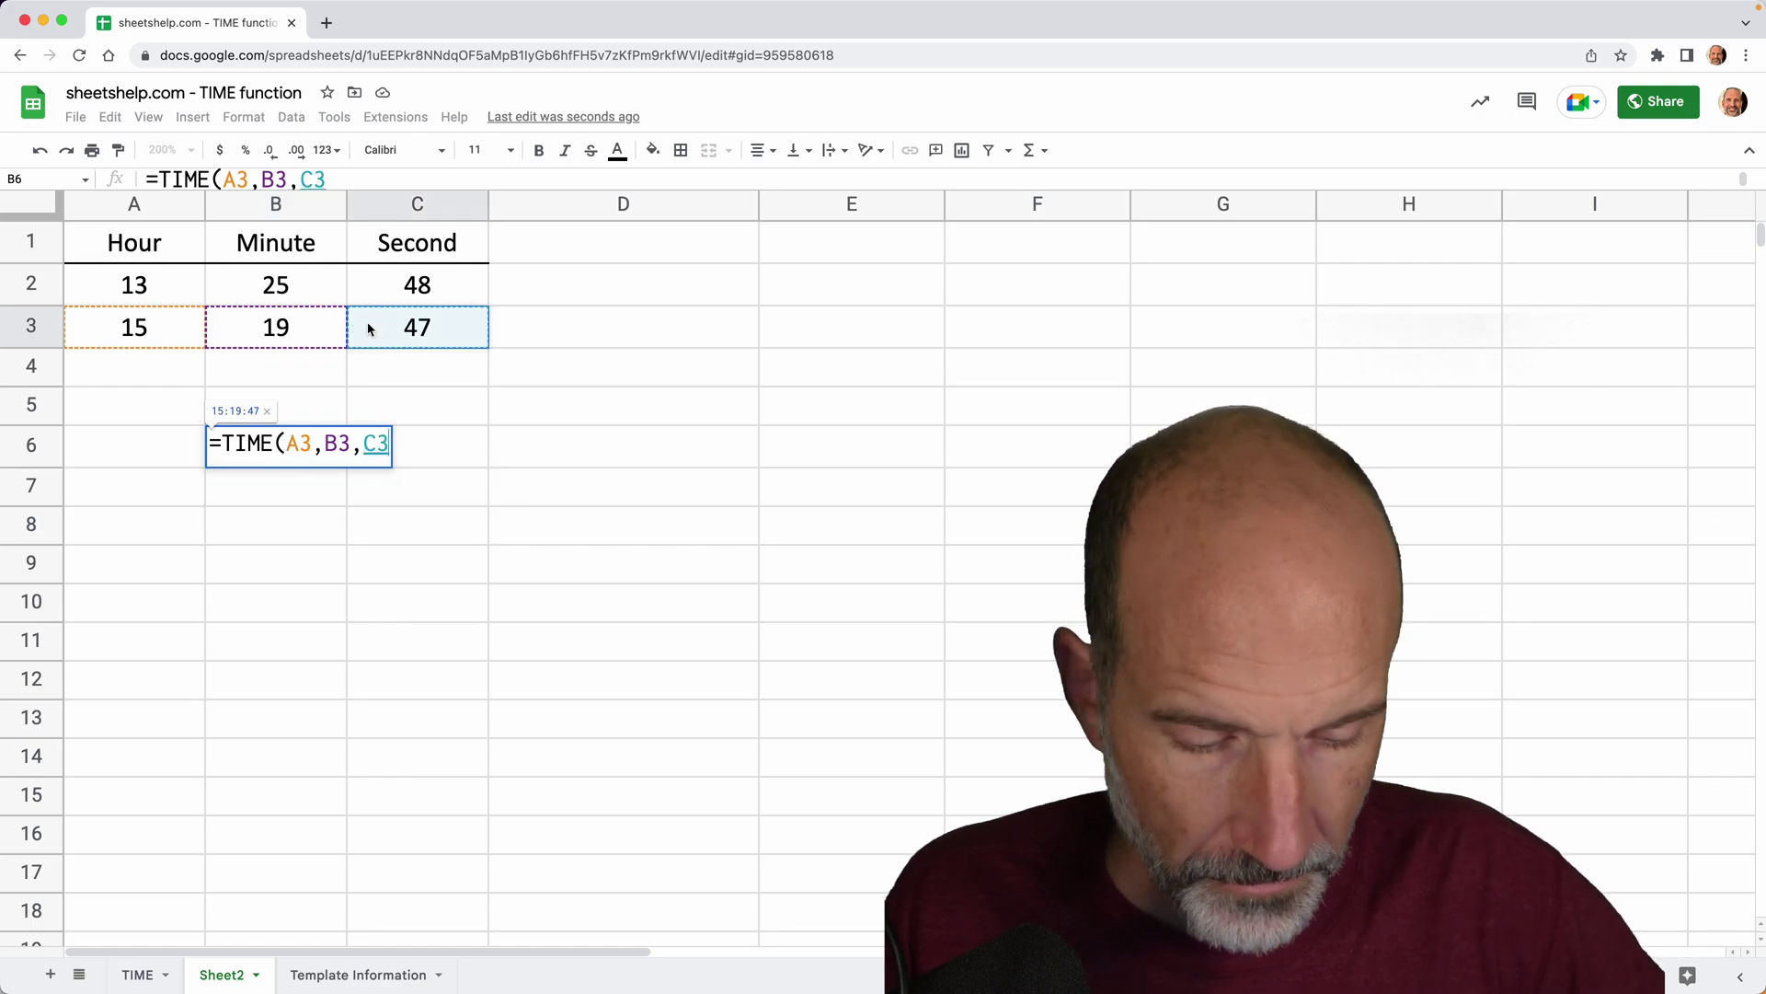
Step: Subtract TIME(A2,B2,C2) and enter the formula, keeping the 1:53:59 result
type(")-T")
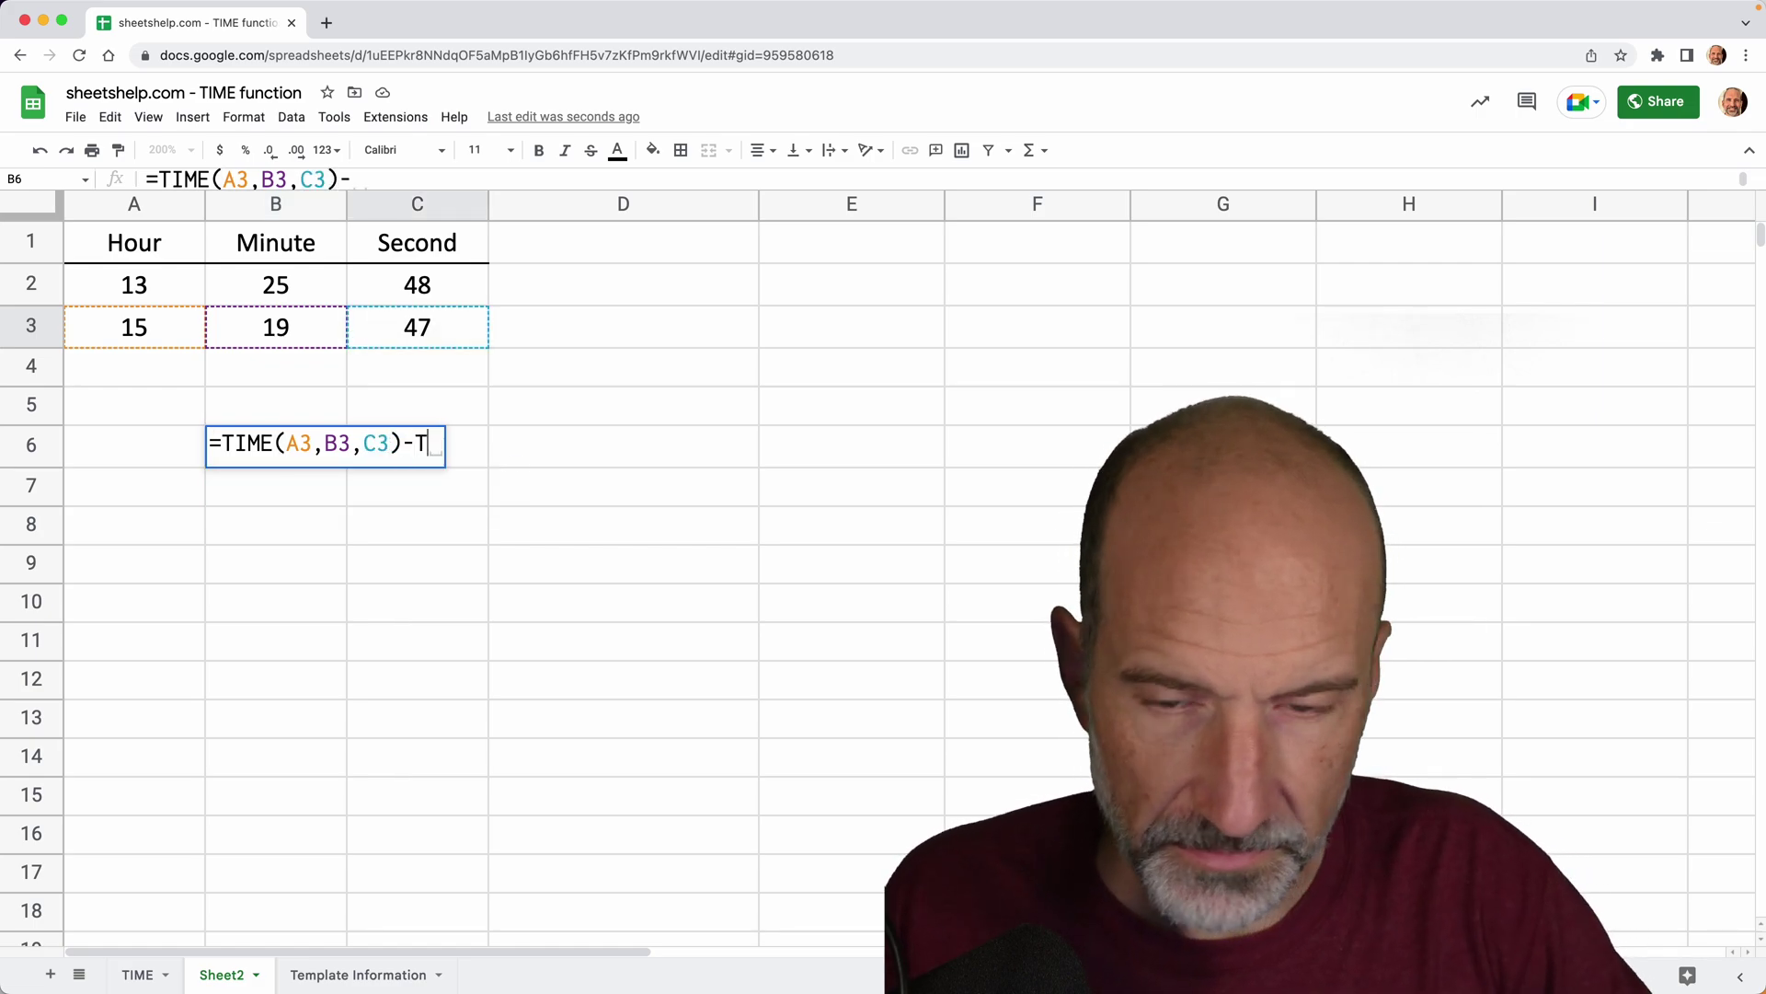
type("IME(")
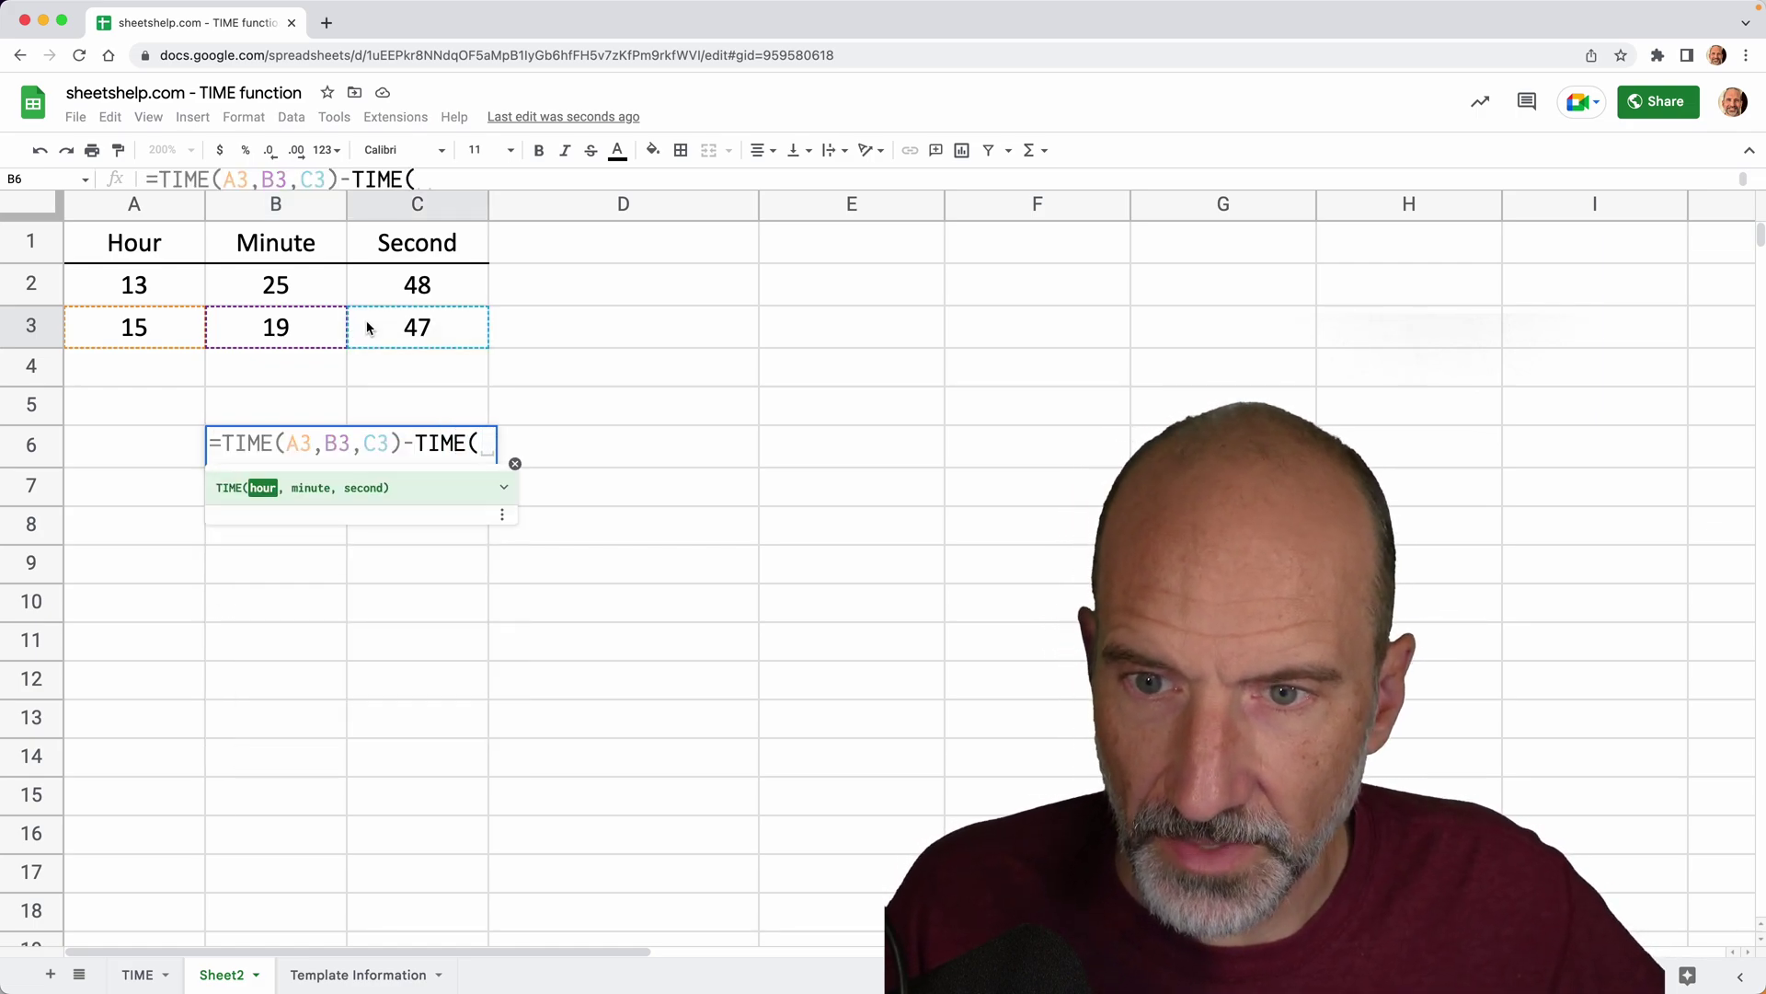
left_click(194, 291)
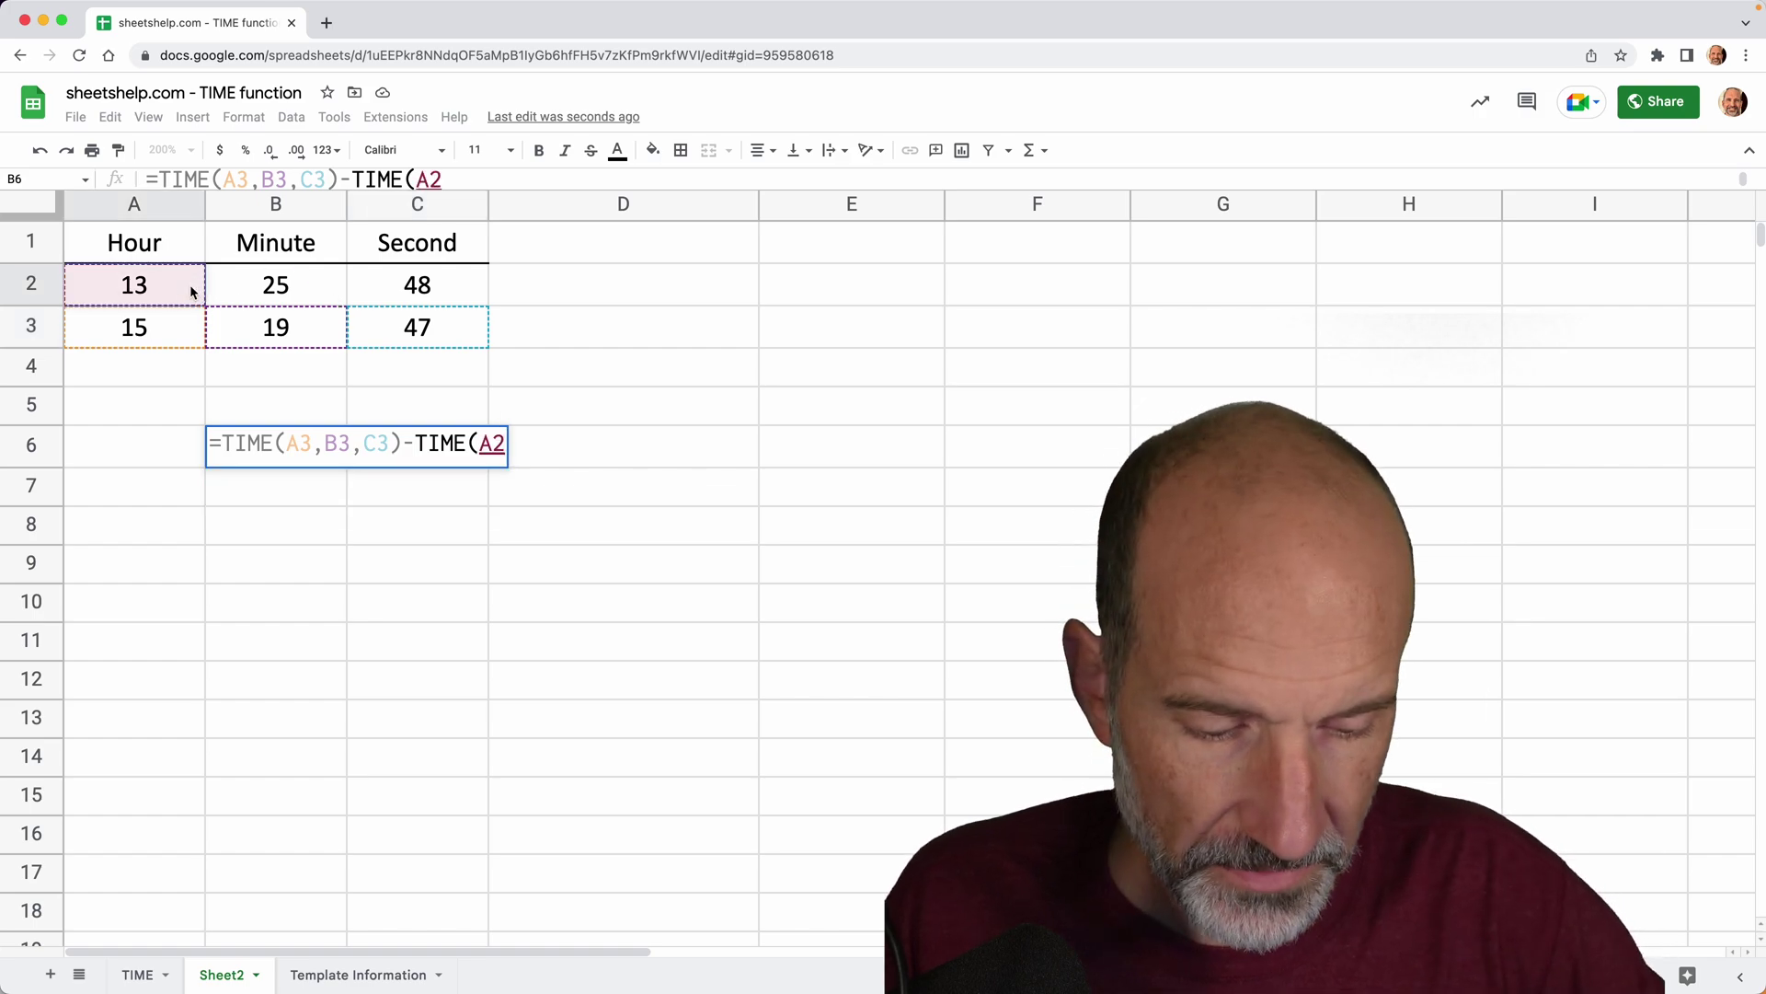
type(",")
left_click(243, 279)
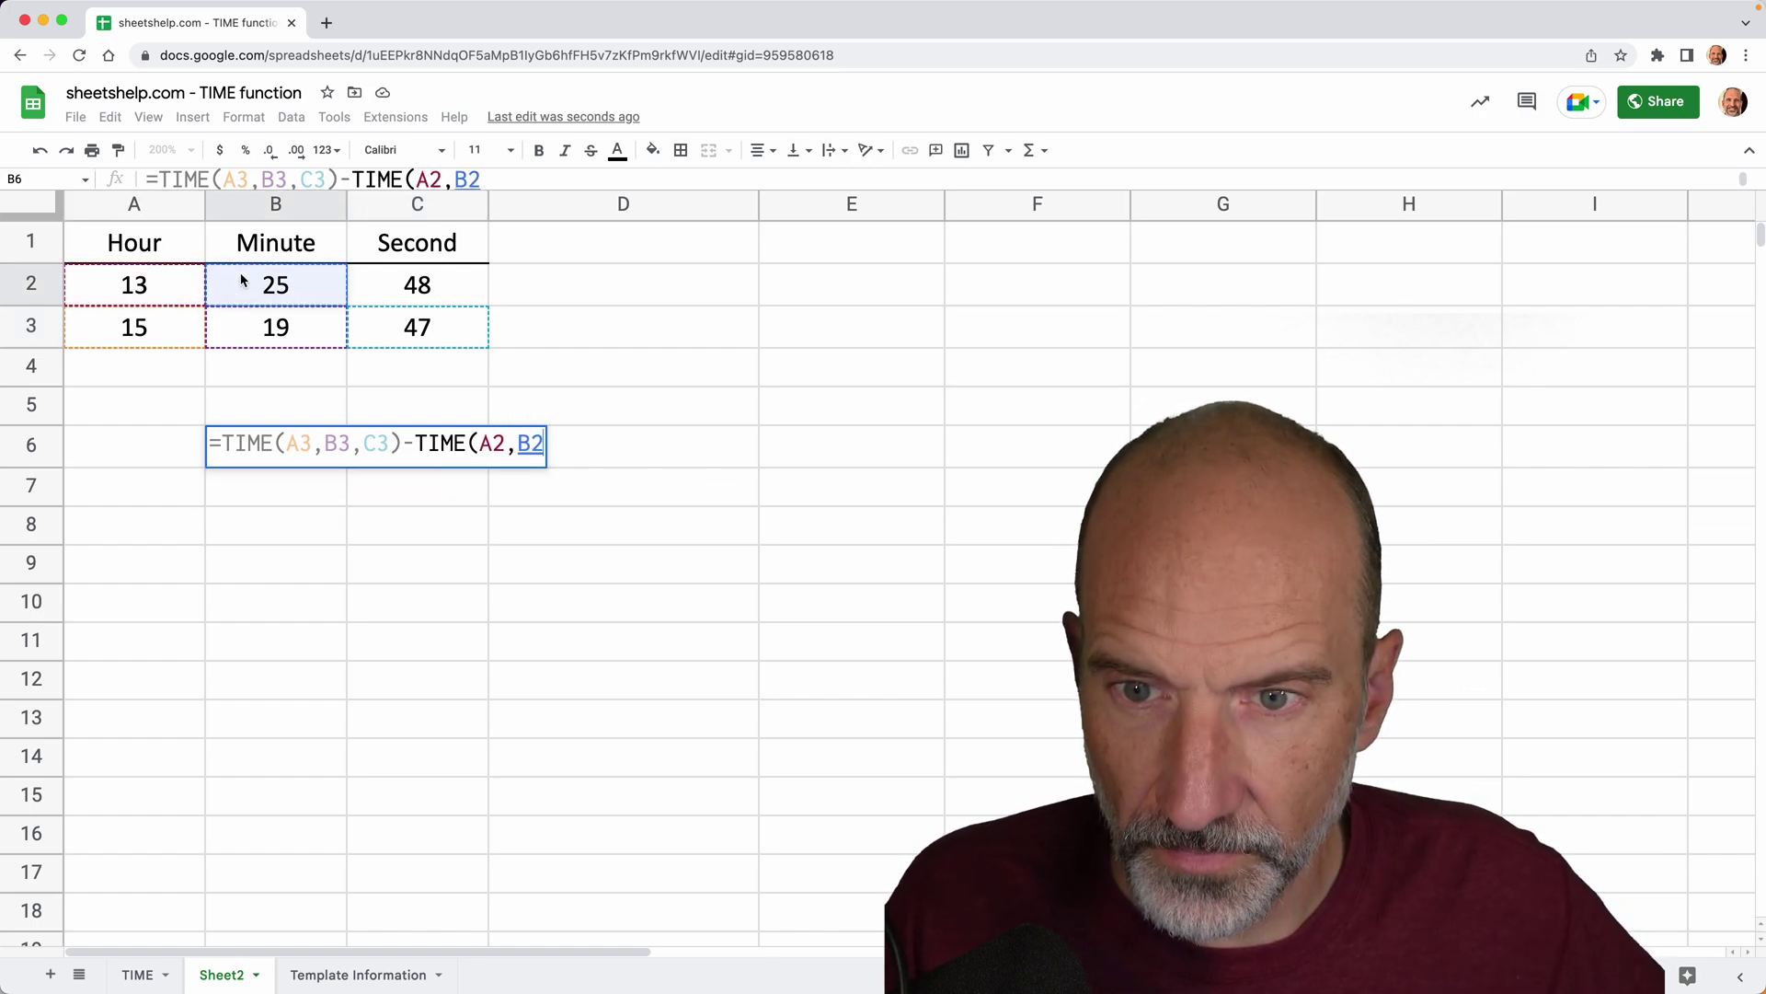
type(",")
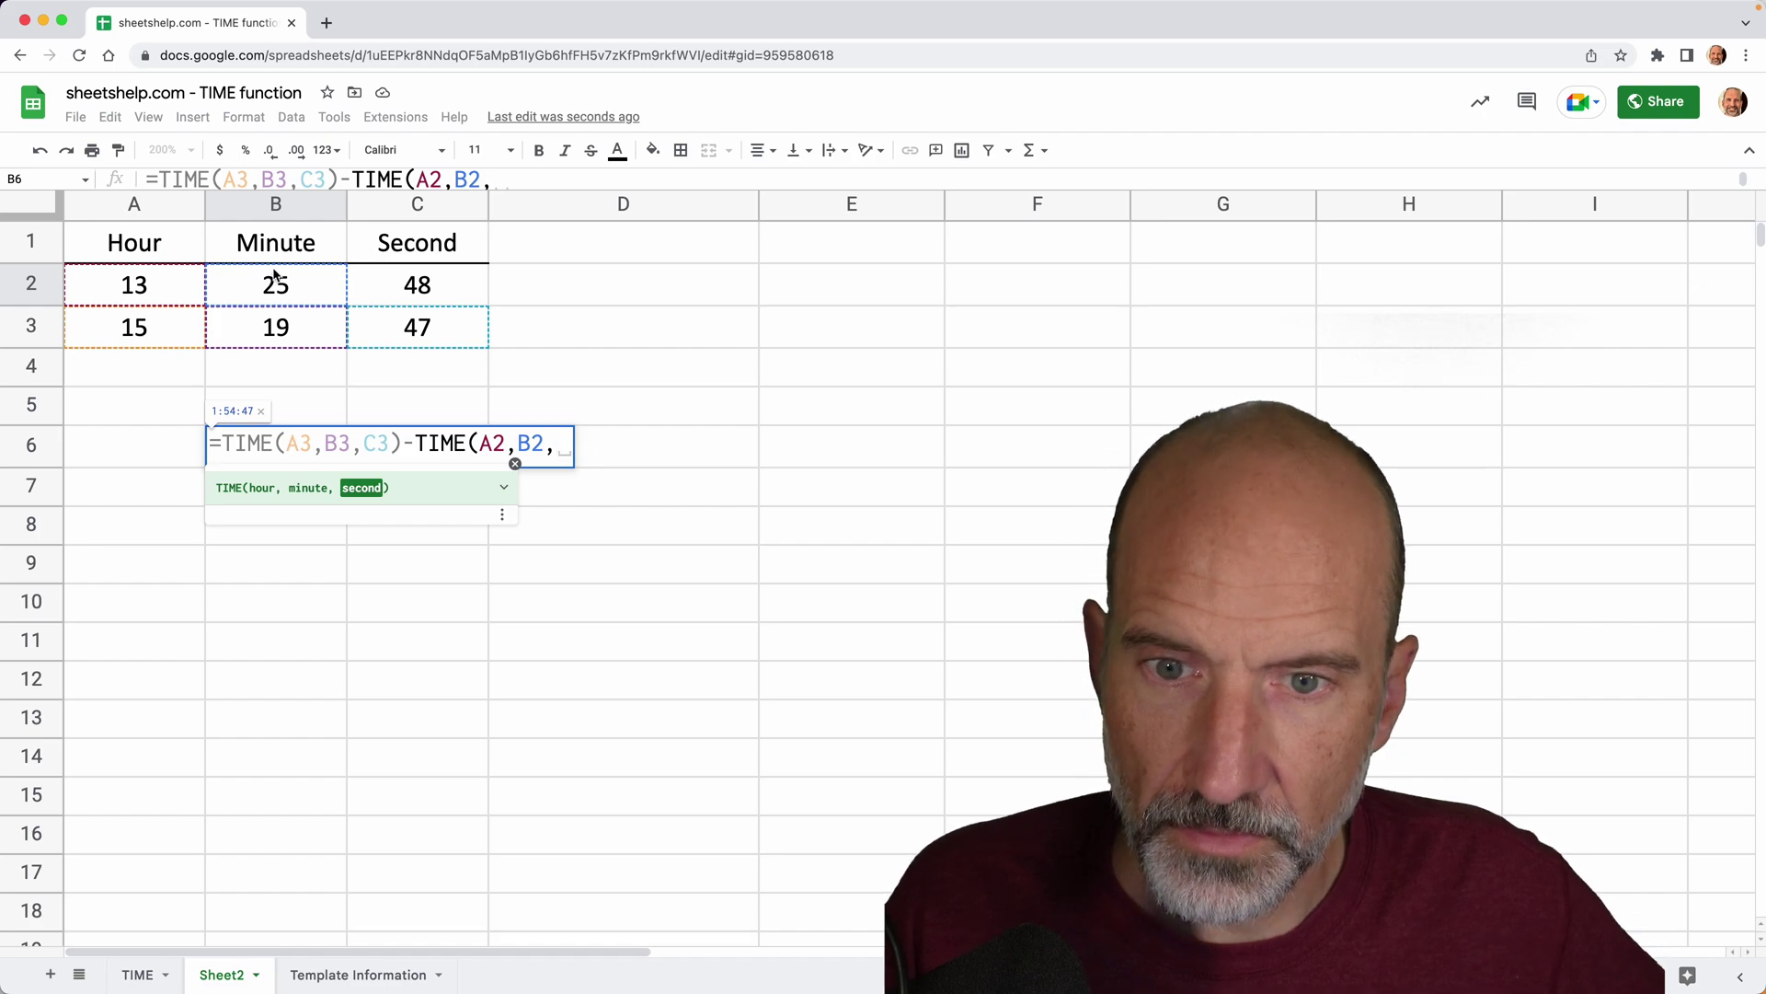
left_click(387, 284)
type(")")
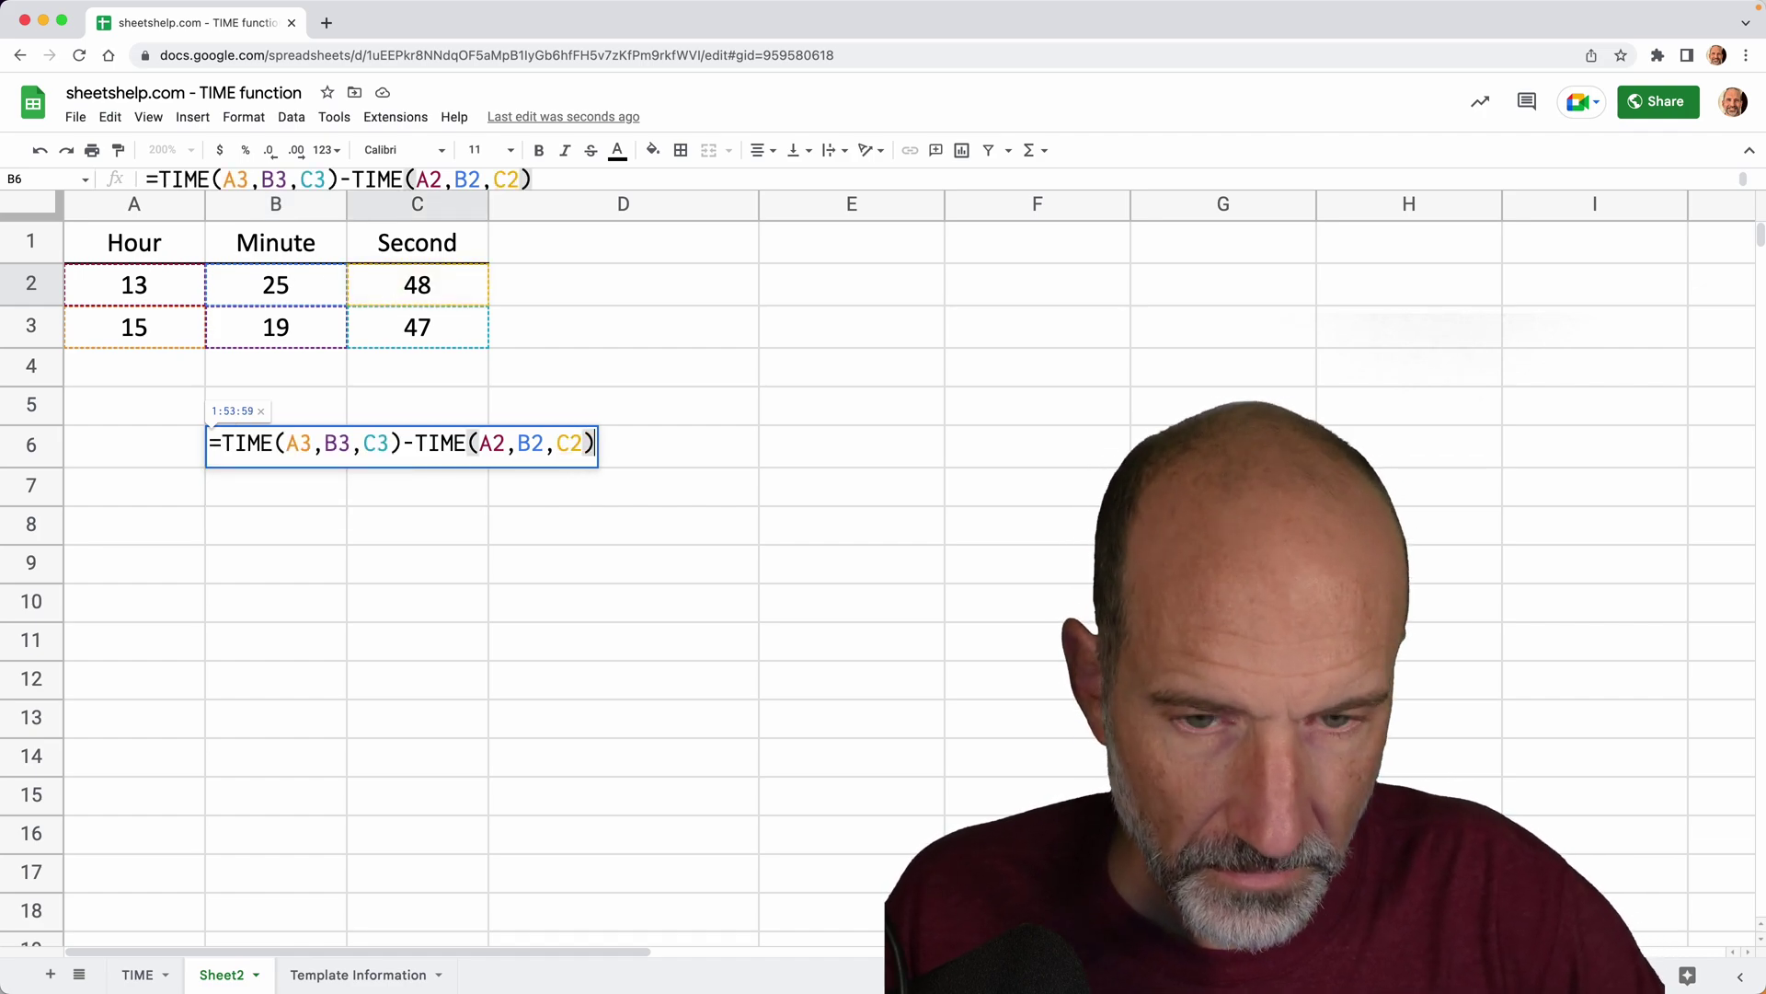
key("Return")
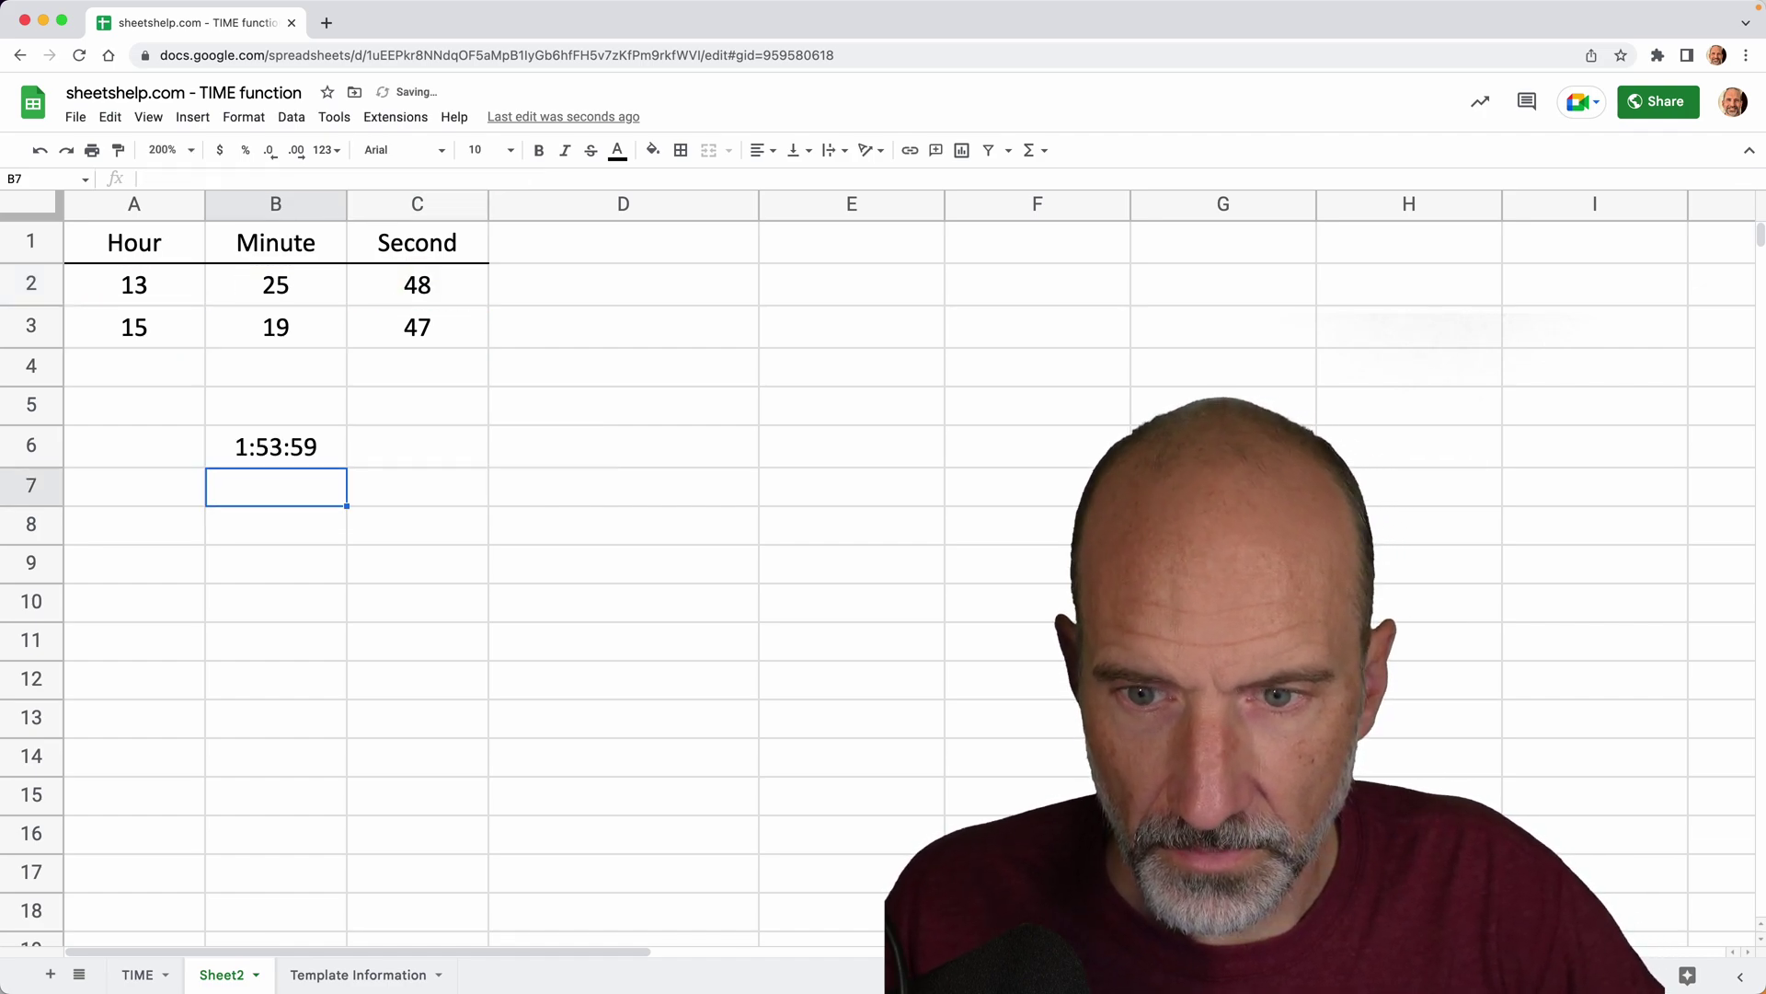